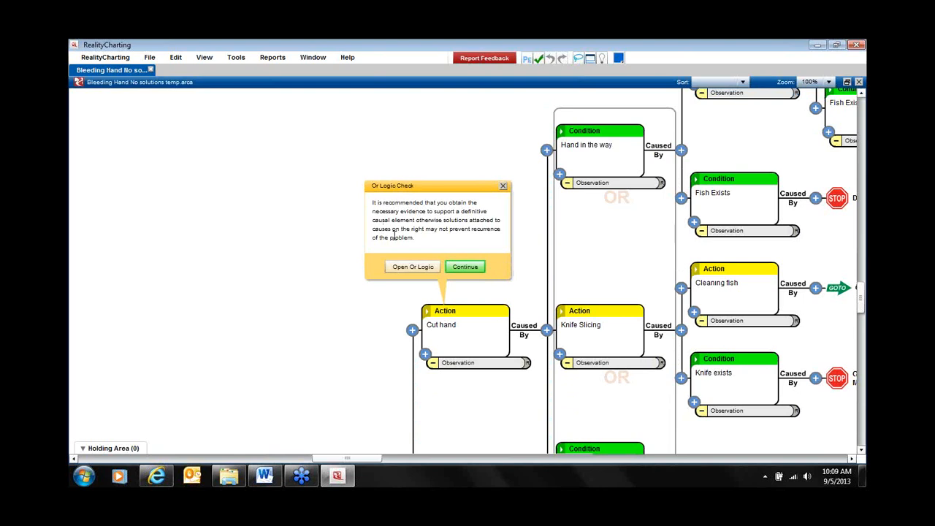
Step: Dismiss the Or Logic Check message and start tracking changes in the chart
{"action": "left_click_drag", "start_coordinate": [403, 143], "coordinate": [375, 123]}
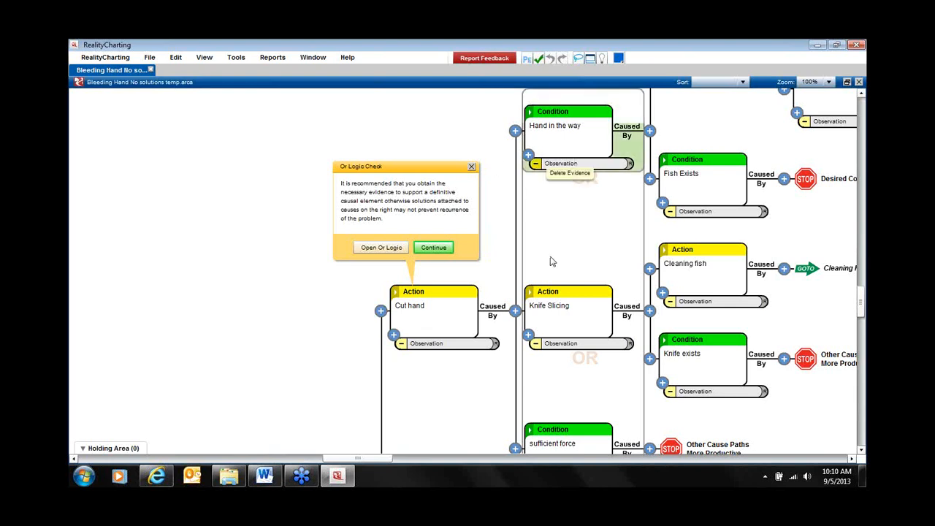
{"action": "left_click", "coordinate": [472, 170]}
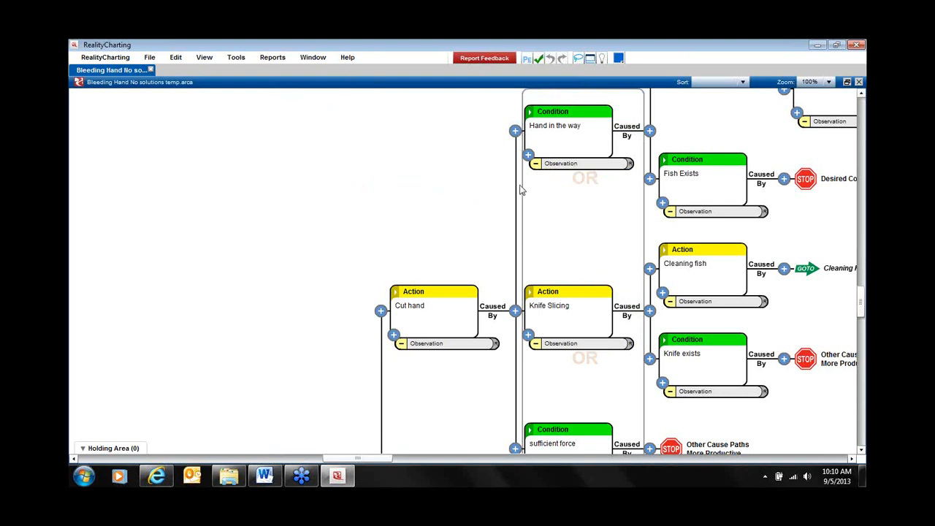
{"action": "left_click_drag", "start_coordinate": [476, 180], "coordinate": [406, 227]}
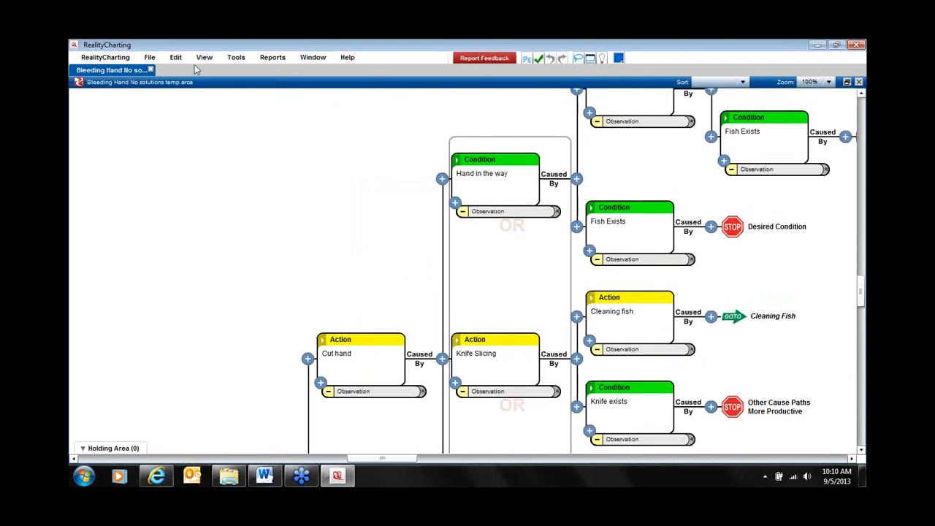
{"action": "left_click", "coordinate": [237, 63]}
{"action": "mouse_move", "coordinate": [256, 126]}
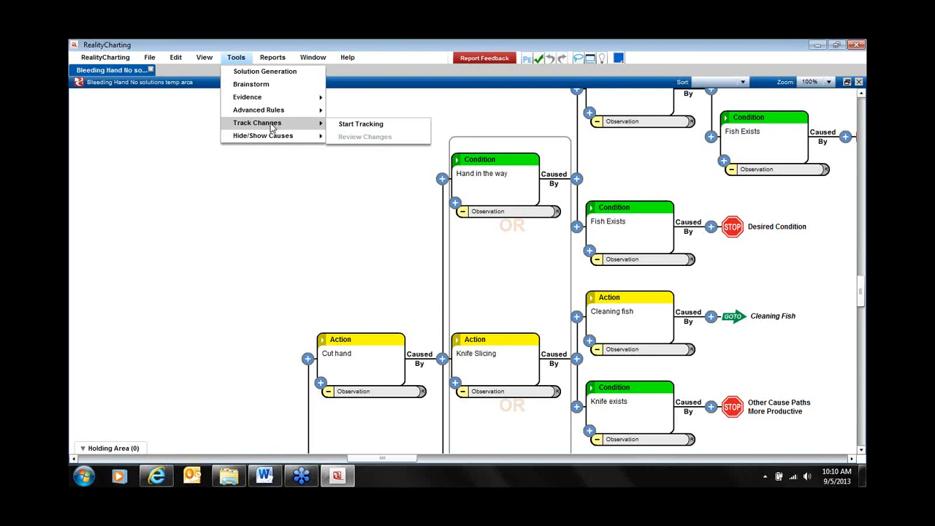
{"action": "left_click", "coordinate": [365, 128]}
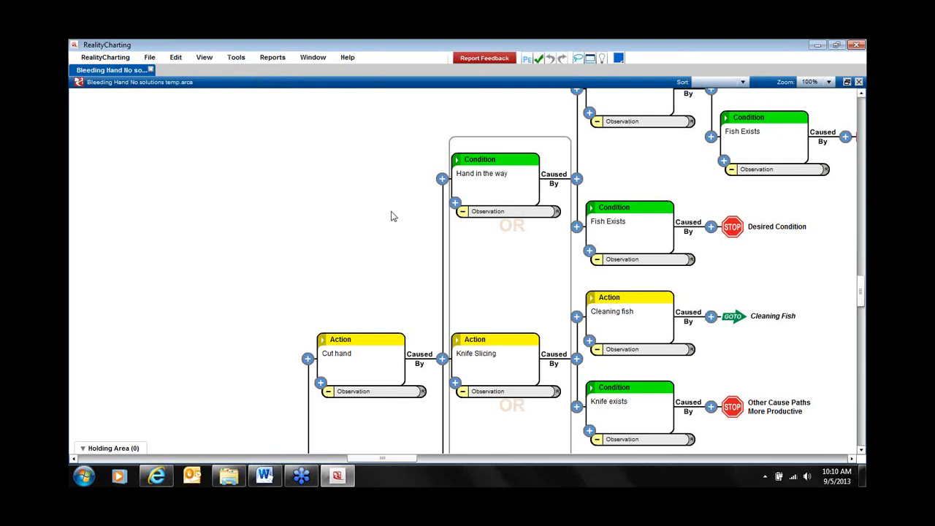
Step: Add a cause reading "test" to the Knife exists condition and delete it again
{"action": "left_click_drag", "start_coordinate": [392, 217], "coordinate": [198, 155]}
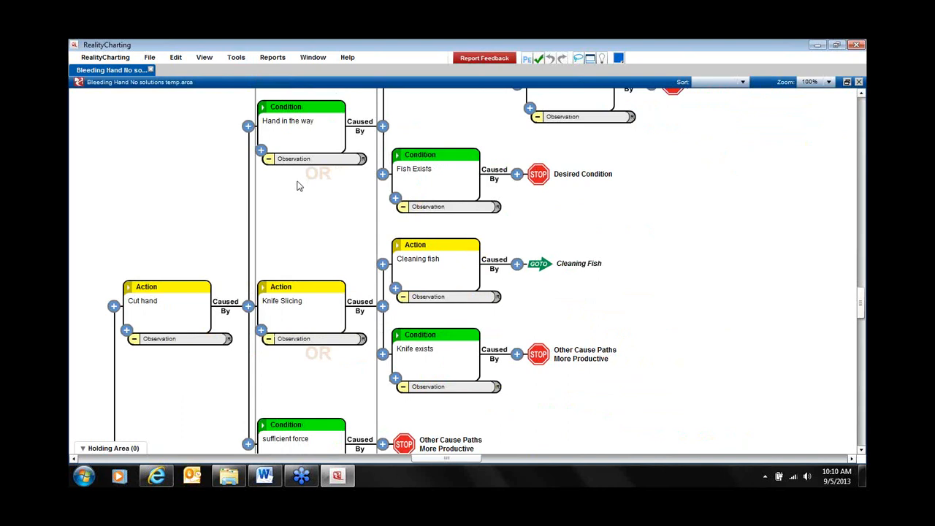
{"action": "left_click_drag", "start_coordinate": [479, 103], "coordinate": [515, 70]}
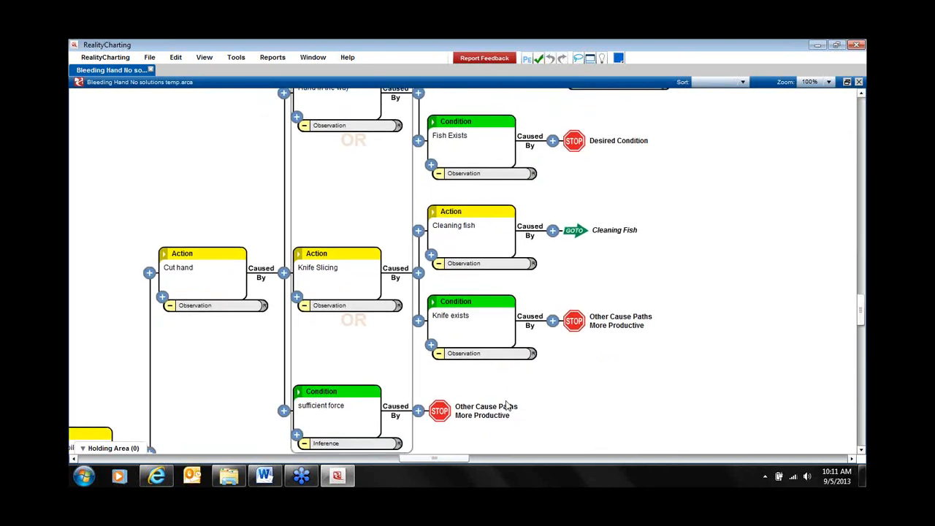
{"action": "left_click", "coordinate": [553, 323]}
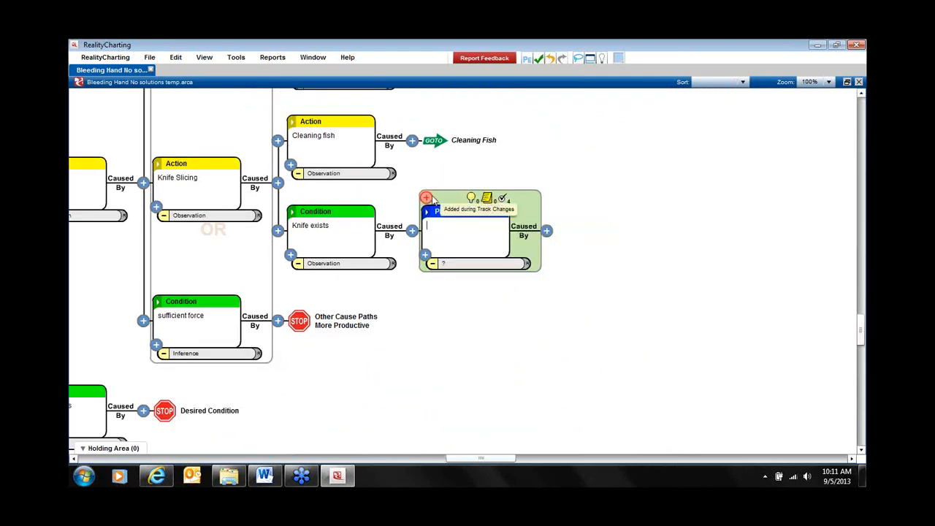
{"action": "left_click", "coordinate": [453, 223]}
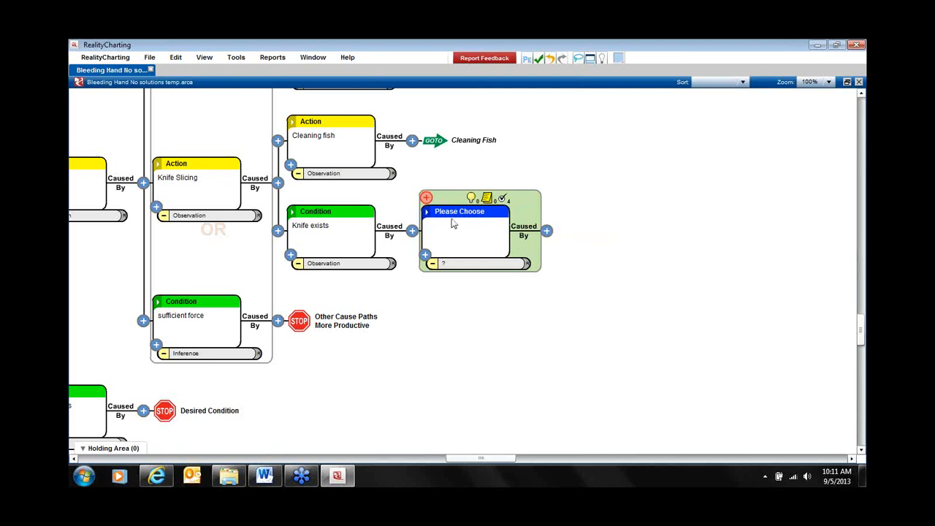
{"action": "type", "text": "test"}
{"action": "left_click", "coordinate": [503, 295]}
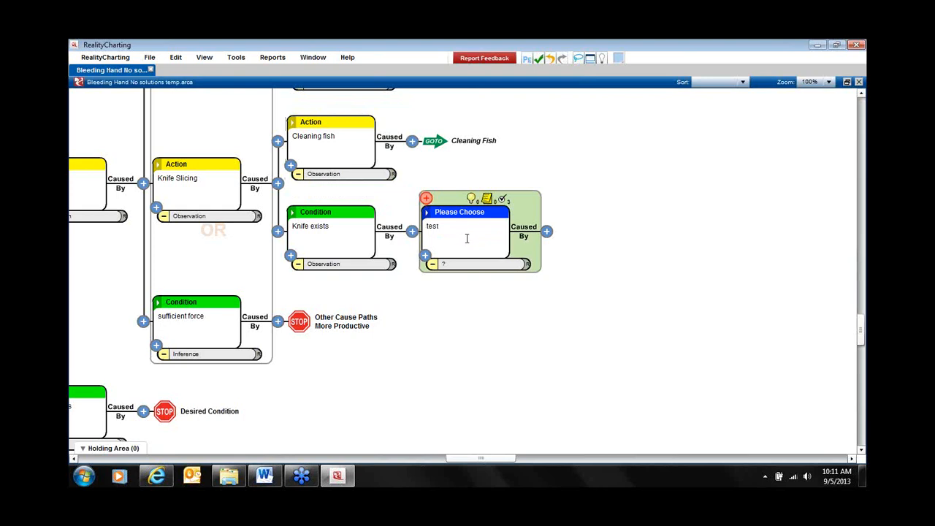
{"action": "left_click", "coordinate": [500, 214]}
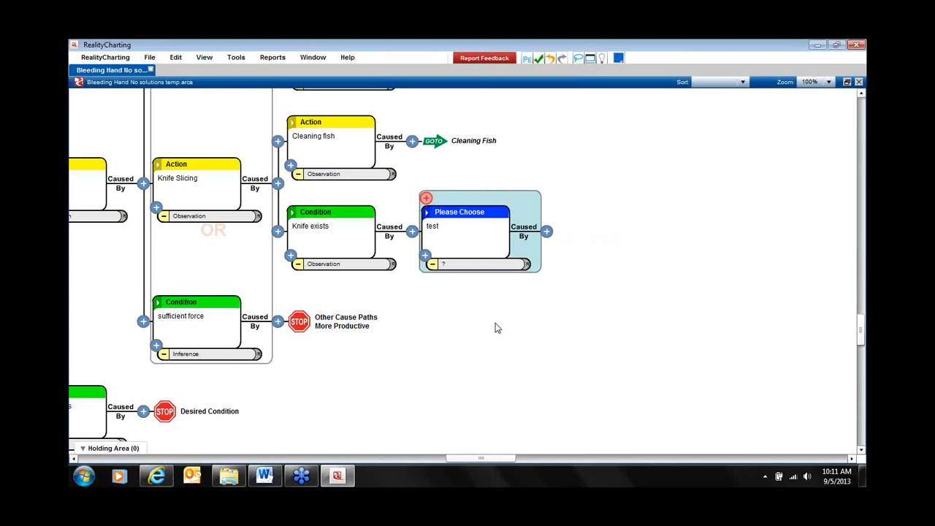
{"action": "key", "text": "Delete"}
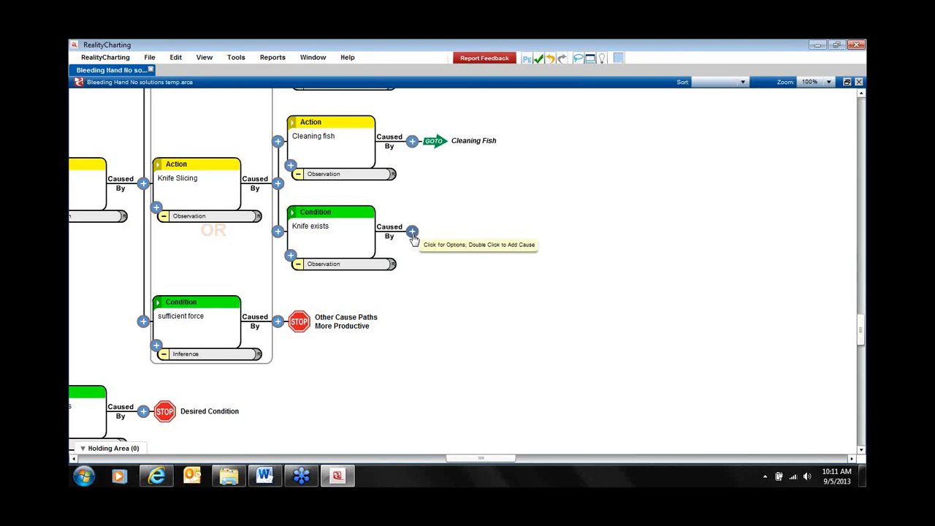
Step: Add two blank causes to the Knife exists condition
{"action": "left_click", "coordinate": [413, 233]}
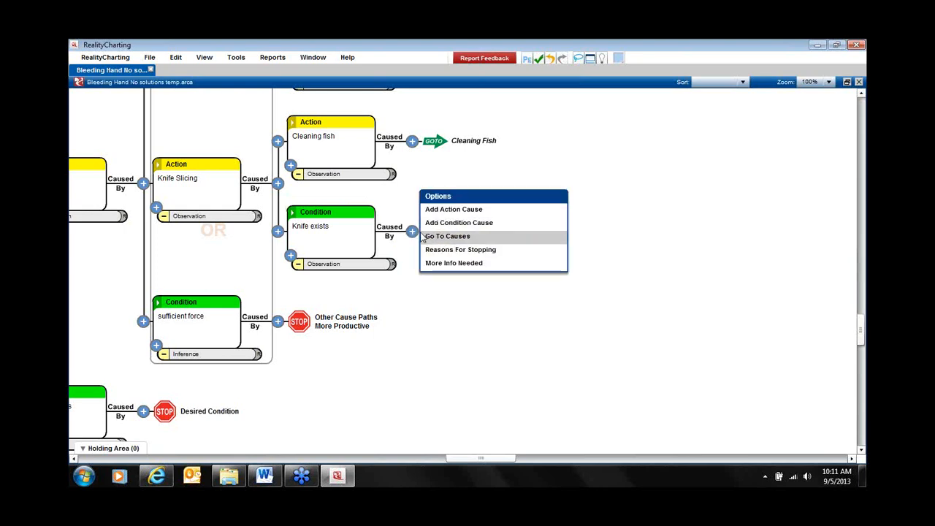
{"action": "double_click", "coordinate": [412, 232]}
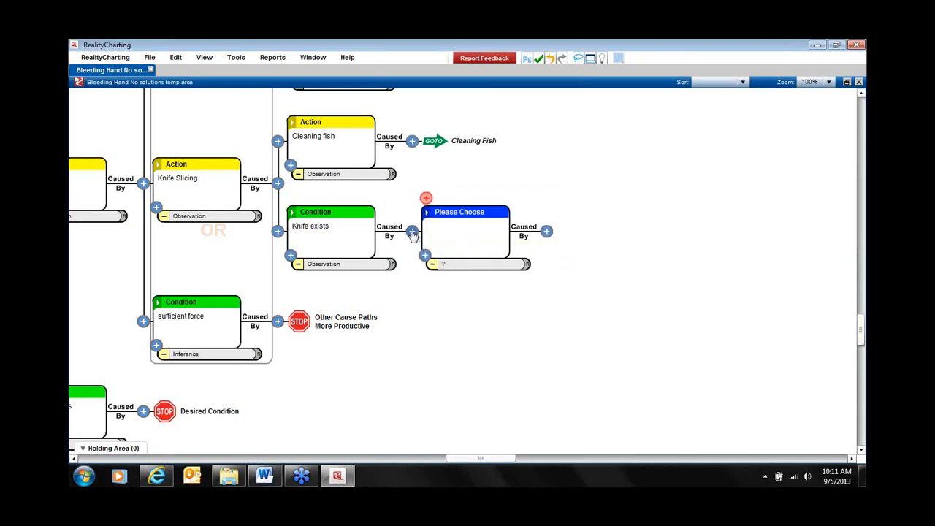
{"action": "double_click", "coordinate": [412, 233]}
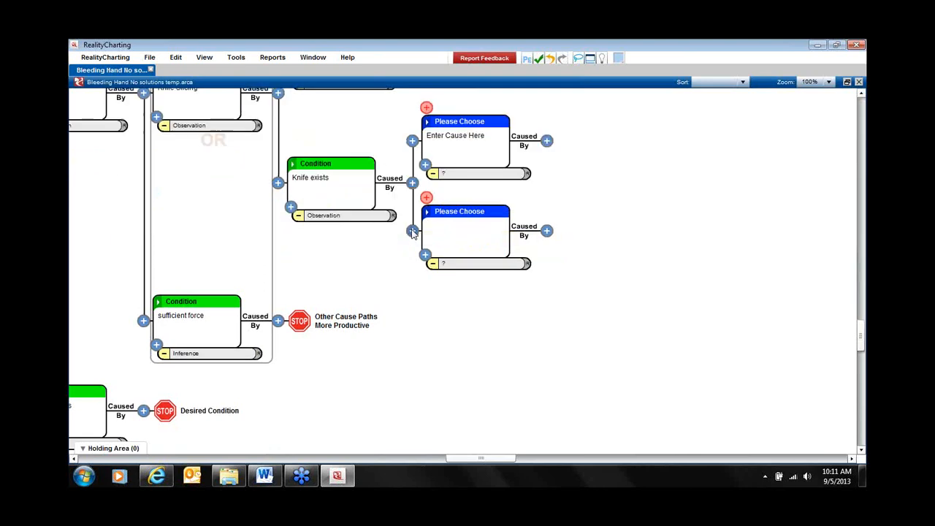
{"action": "left_click", "coordinate": [412, 232]}
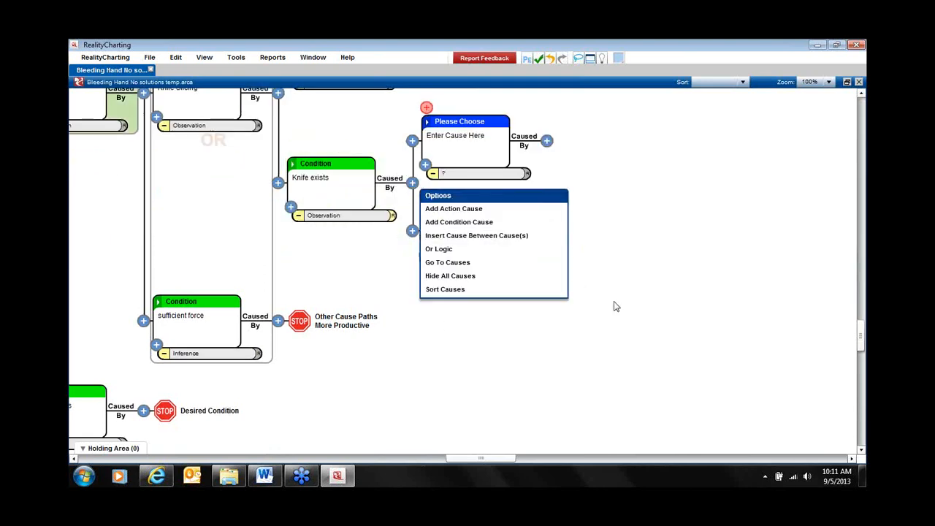
{"action": "left_click", "coordinate": [648, 204]}
Step: Delete the Cleaning fish action that is a cause of Knife Slicing
{"action": "left_click_drag", "start_coordinate": [647, 203], "coordinate": [649, 407]}
{"action": "left_click", "coordinate": [359, 236]}
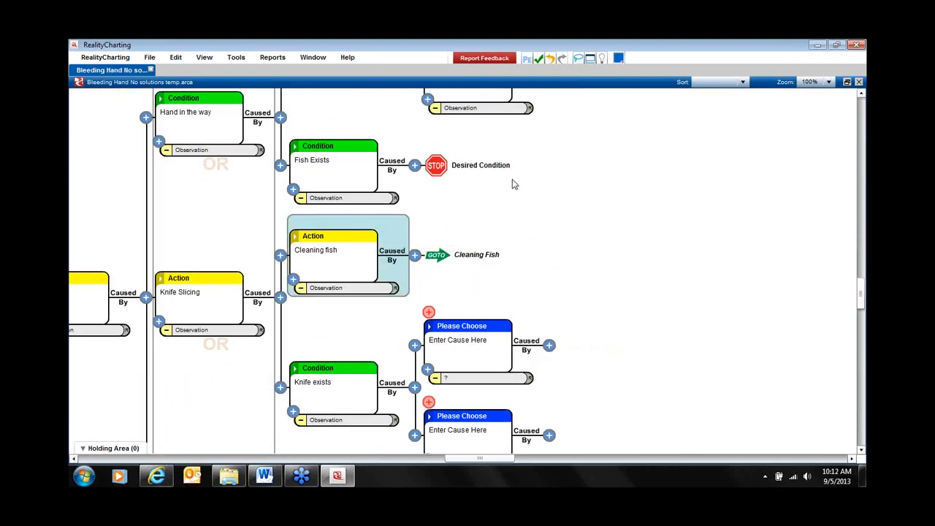
{"action": "key", "text": "Delete"}
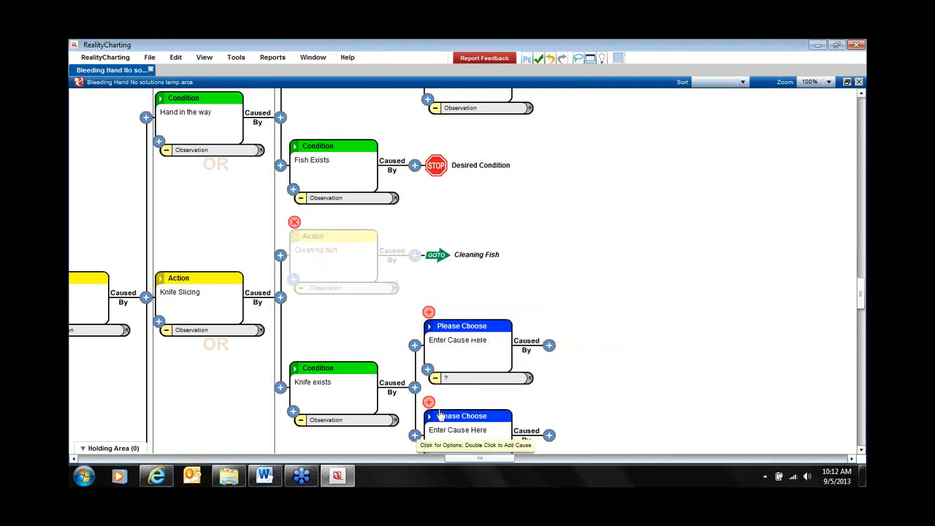
{"action": "mouse_move", "coordinate": [436, 315]}
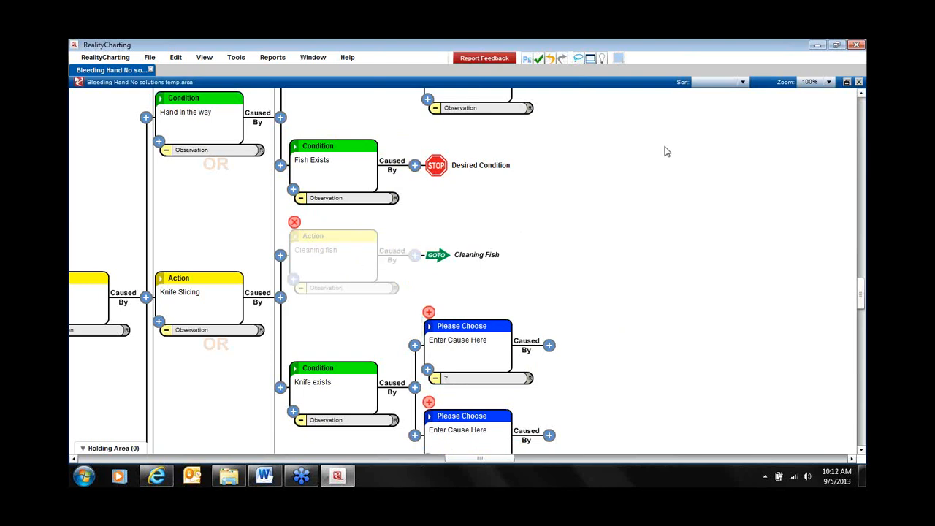
Step: Move the Hunger Exists condition so that it becomes the cause of Fish Exists in the Holding Fish branch
{"action": "left_click_drag", "start_coordinate": [664, 146], "coordinate": [622, 299]}
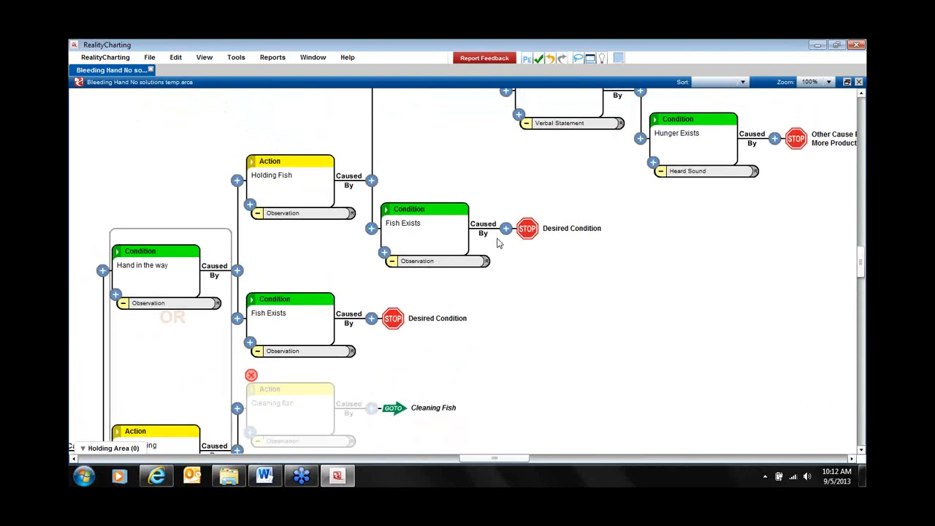
{"action": "left_click_drag", "start_coordinate": [618, 120], "coordinate": [406, 253]}
{"action": "left_click_drag", "start_coordinate": [513, 197], "coordinate": [303, 289]}
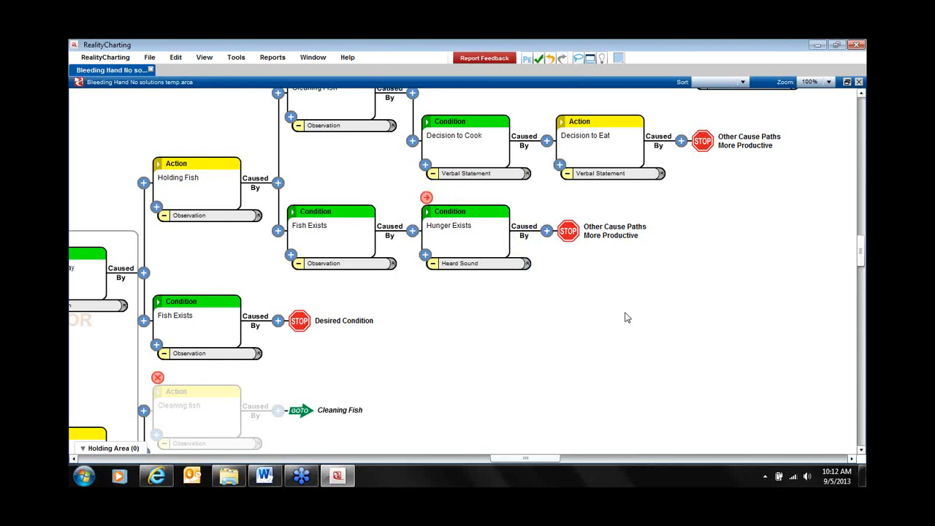
Step: Change the Decision to Eat cause to a Condition and reword it as "Decision to not eat"
{"action": "left_click", "coordinate": [564, 125]}
{"action": "left_click", "coordinate": [584, 110]}
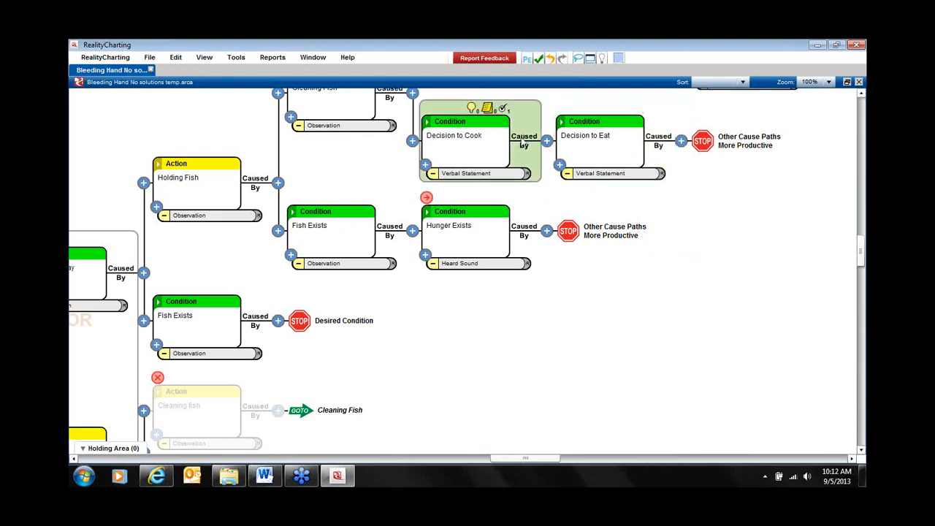
{"action": "double_click", "coordinate": [603, 136]}
{"action": "left_click_drag", "start_coordinate": [601, 137], "coordinate": [591, 136]}
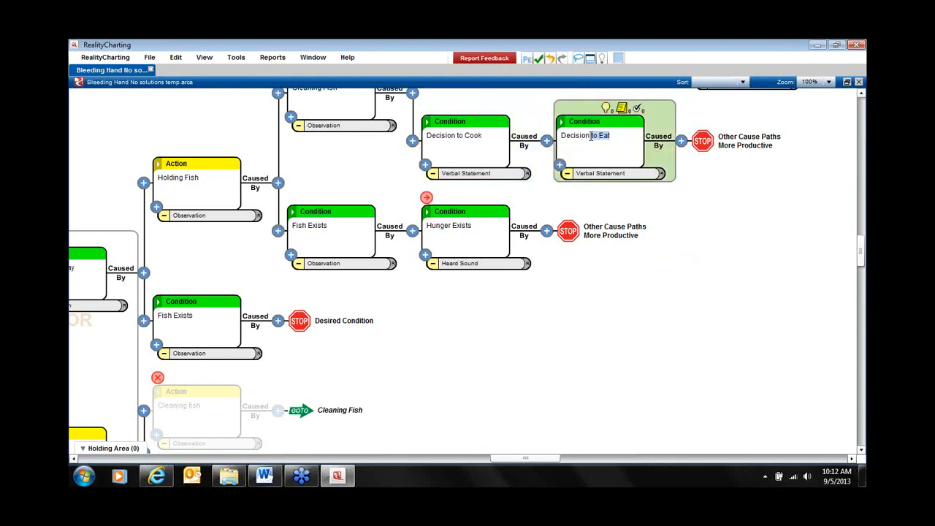
{"action": "type", "text": "to hot e"}
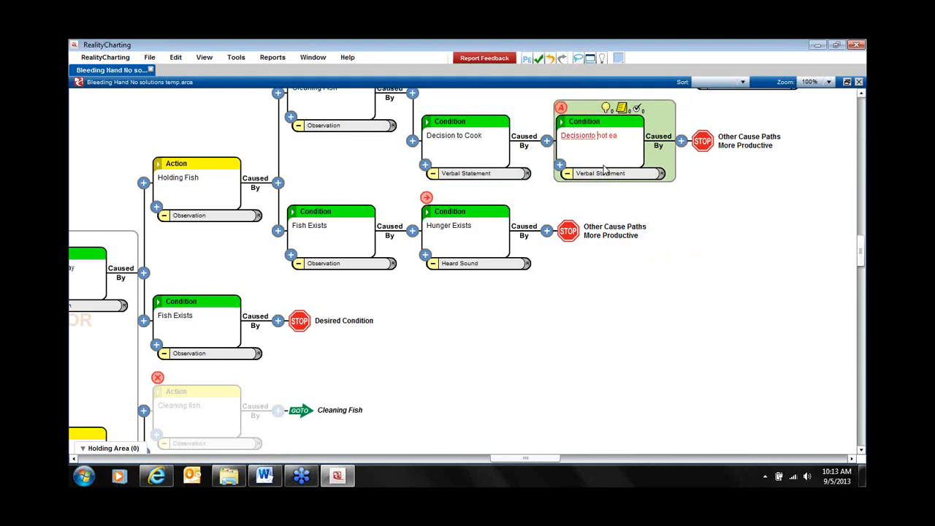
{"action": "left_click", "coordinate": [590, 136]}
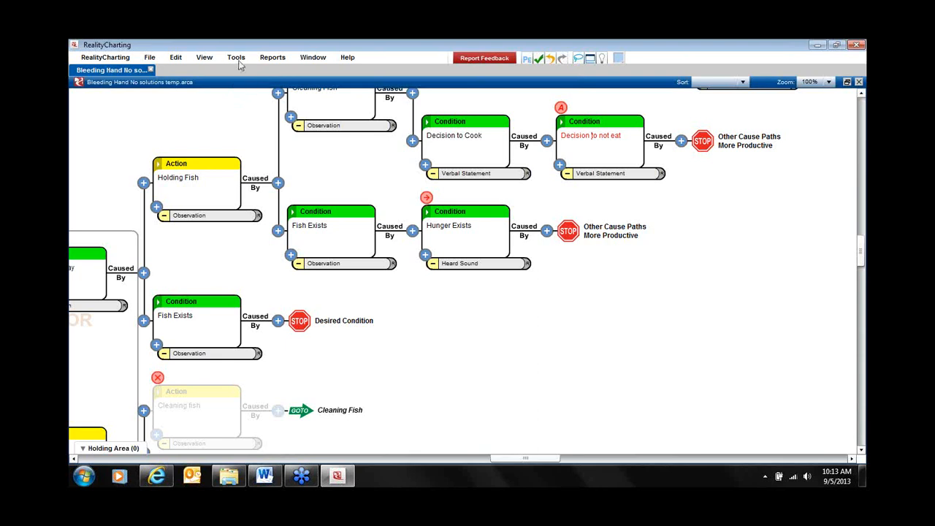
Step: Reject the tracked text change on the "Decision to not eat" cause
{"action": "mouse_move", "coordinate": [560, 109]}
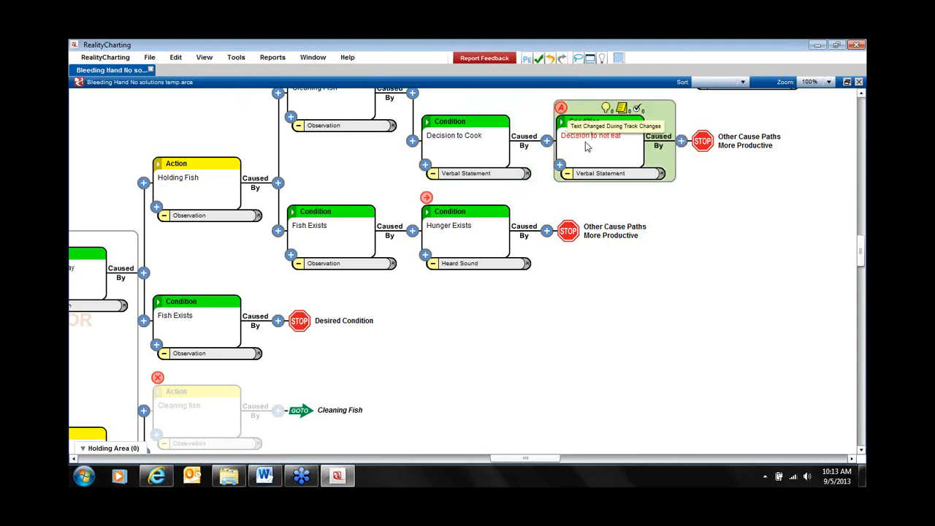
{"action": "left_click_drag", "start_coordinate": [668, 279], "coordinate": [617, 347]}
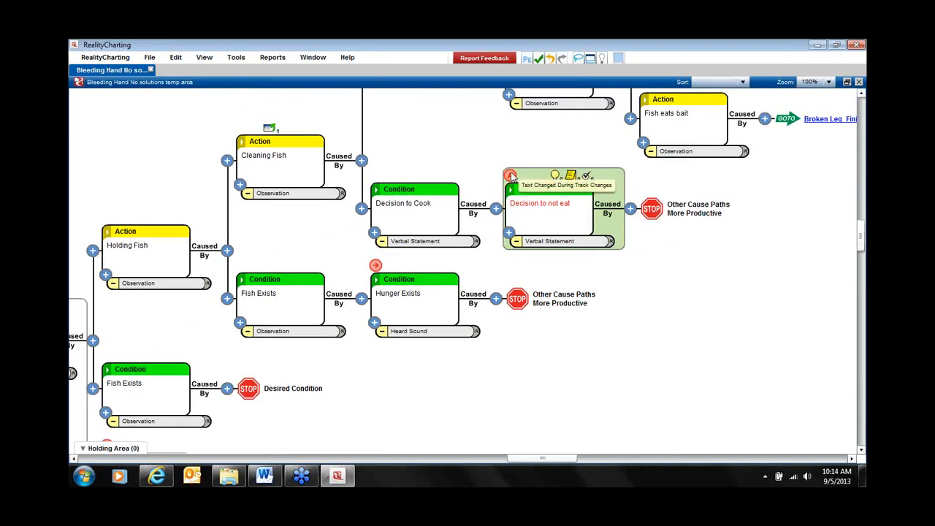
{"action": "left_click", "coordinate": [510, 176]}
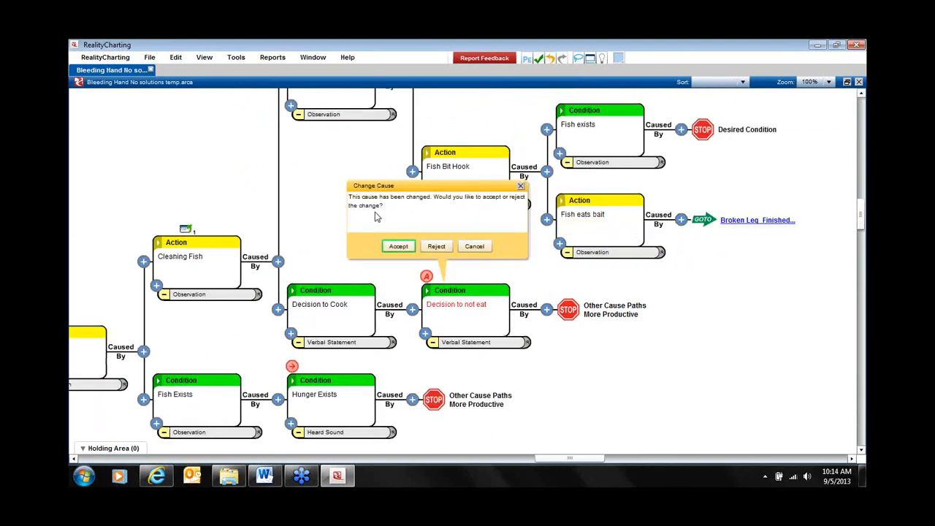
{"action": "left_click", "coordinate": [436, 247]}
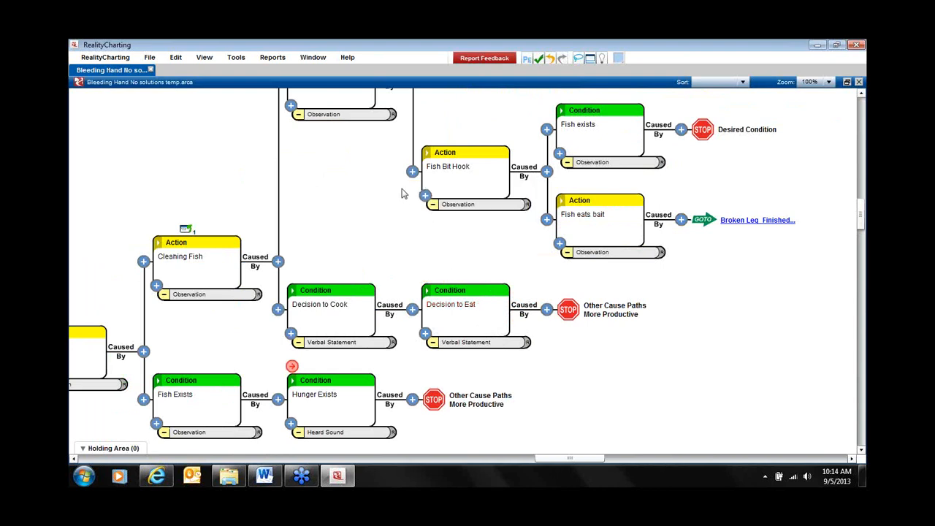
Step: Review the tracked changes, accepting the first cause added to Knife exists and rejecting the second
{"action": "left_click", "coordinate": [239, 59]}
{"action": "mouse_move", "coordinate": [249, 129]}
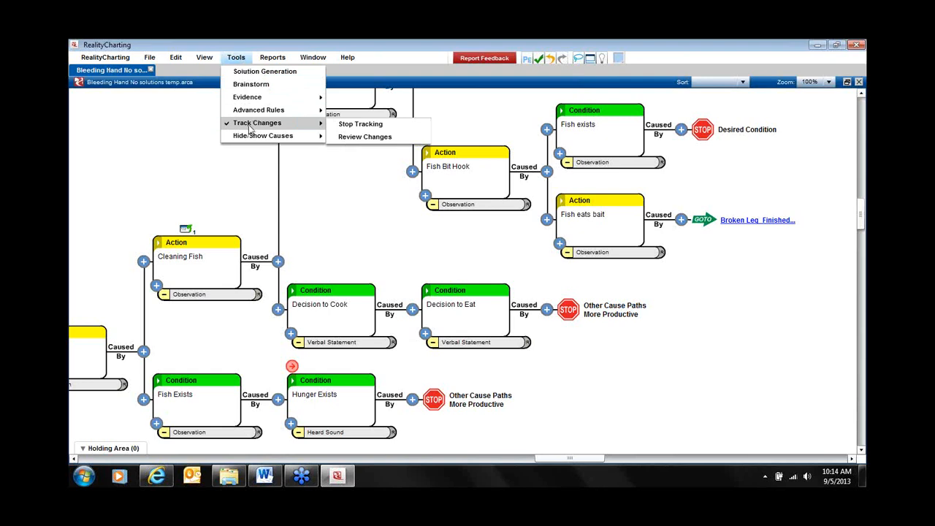
{"action": "left_click", "coordinate": [373, 139]}
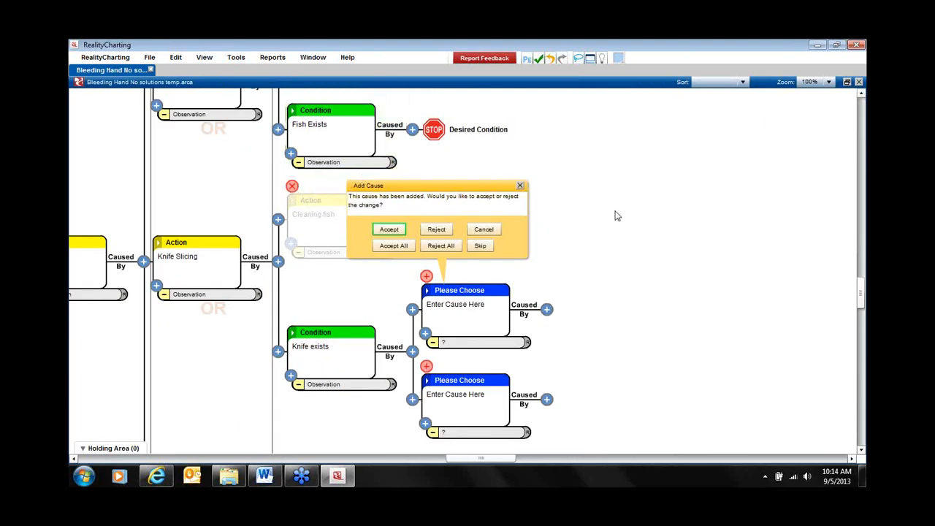
{"action": "left_click", "coordinate": [390, 229]}
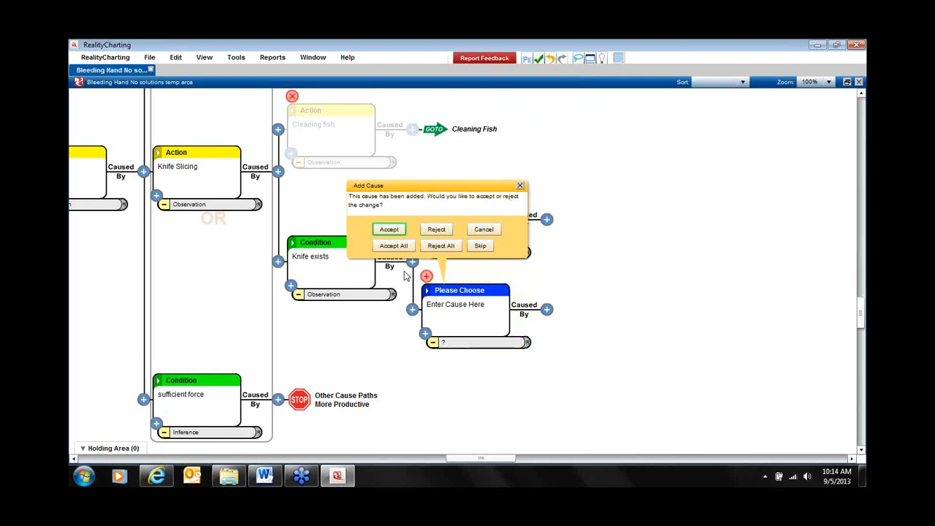
{"action": "left_click", "coordinate": [438, 231]}
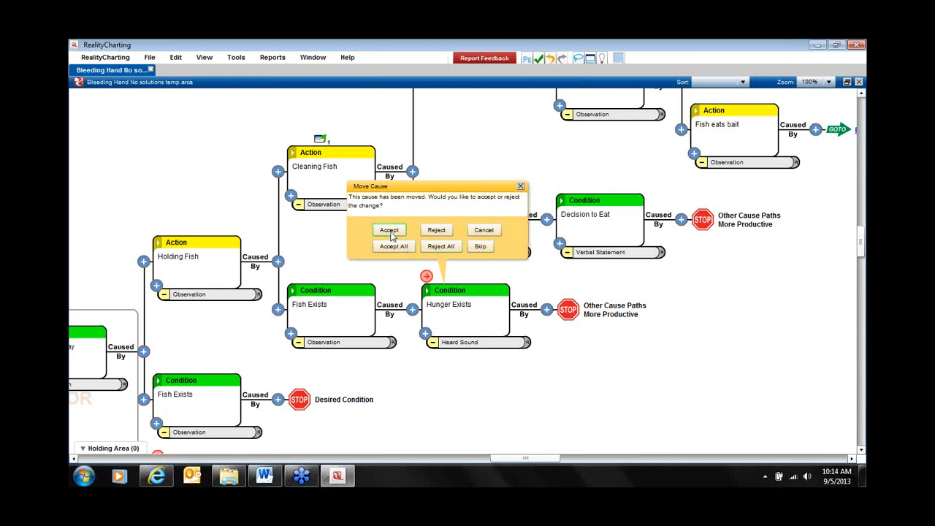
Step: Accept the tracked move of Hunger Exists and the tracked deletion of the Cleaning fish action
{"action": "left_click", "coordinate": [389, 231]}
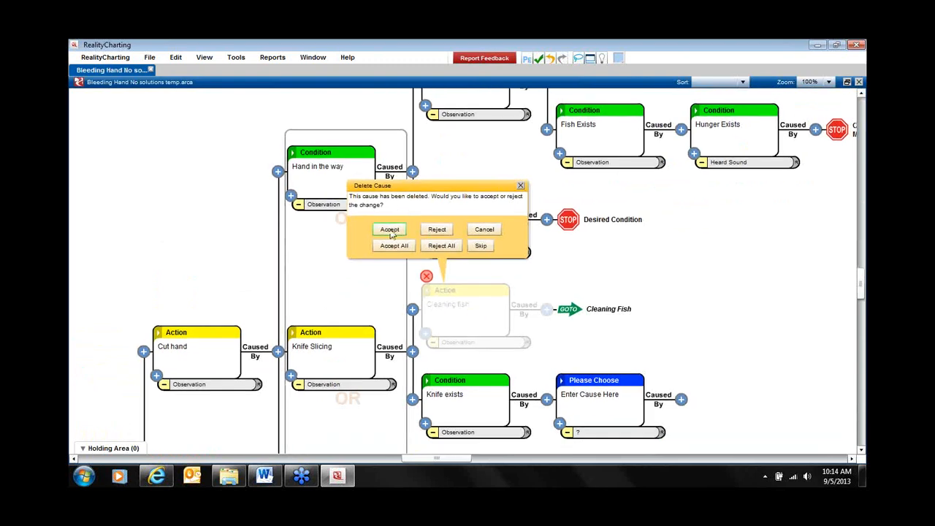
{"action": "left_click", "coordinate": [391, 232]}
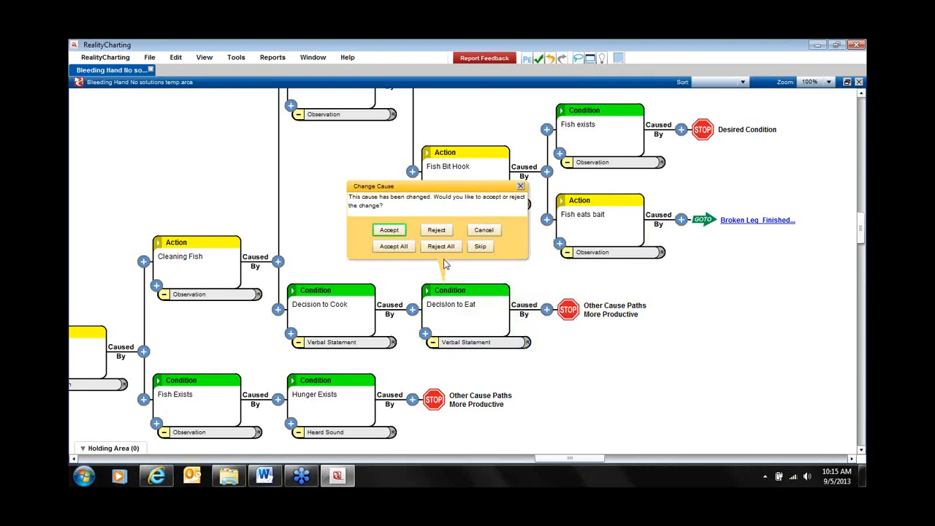
Step: Accept the last tracked change on the Decision to Eat cause, finish the change review and dismiss the Windows colour scheme prompt
{"action": "left_click", "coordinate": [390, 232]}
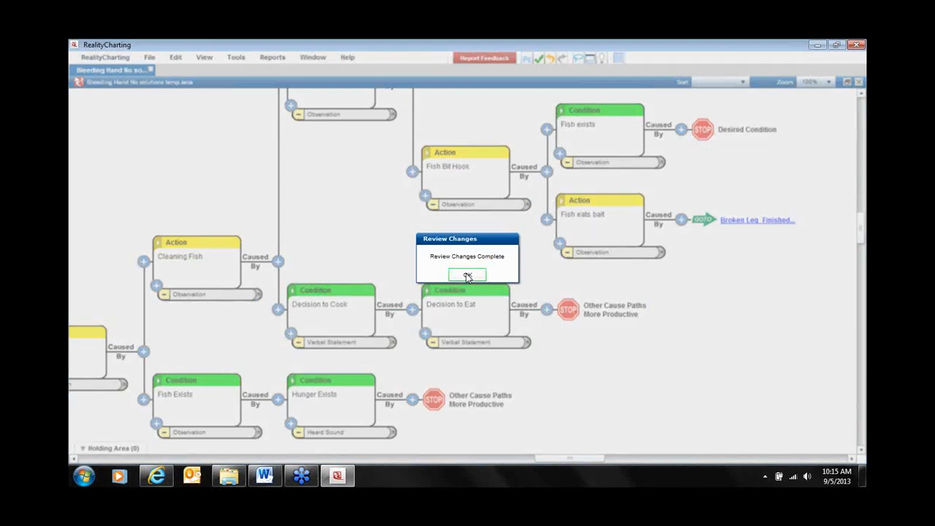
{"action": "left_click", "coordinate": [466, 275]}
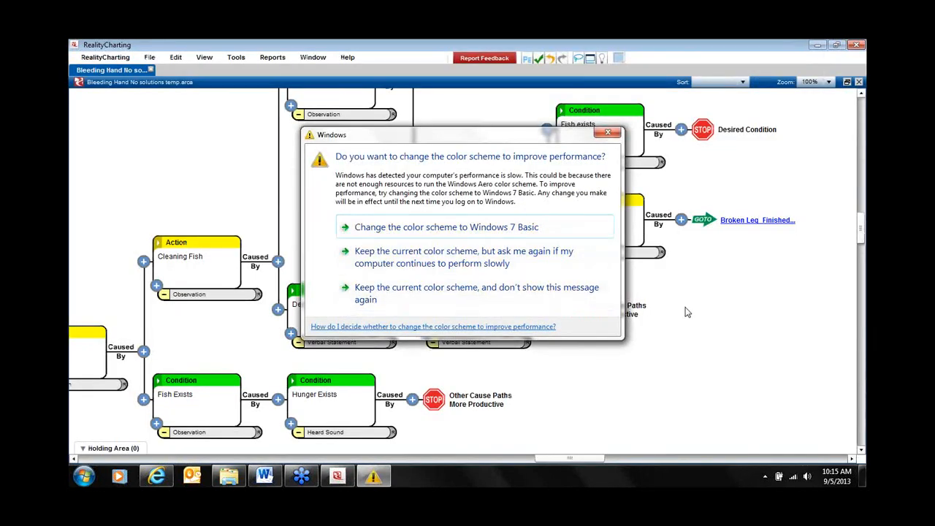
{"action": "left_click", "coordinate": [608, 136]}
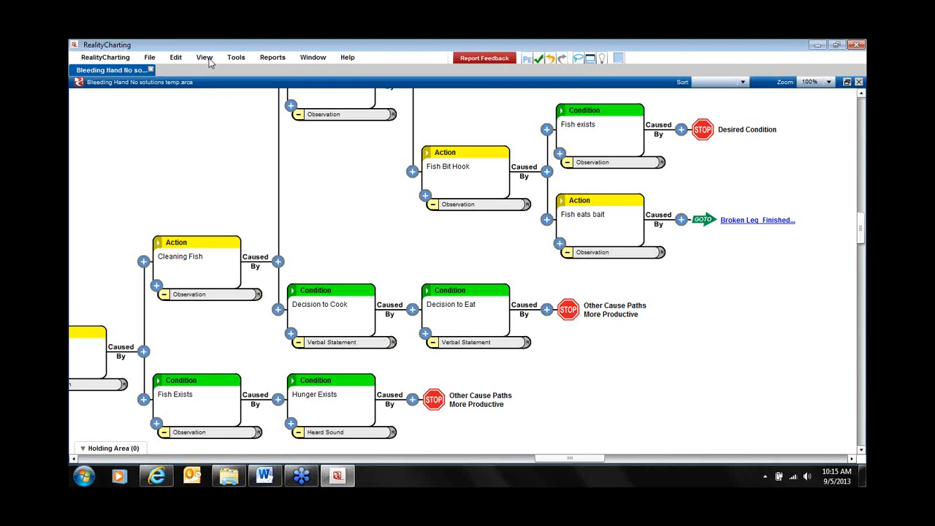
Step: Open the chart's Dashboard, enlarge its window and look through the statistics down to the team member entries
{"action": "left_click_drag", "start_coordinate": [332, 154], "coordinate": [365, 218]}
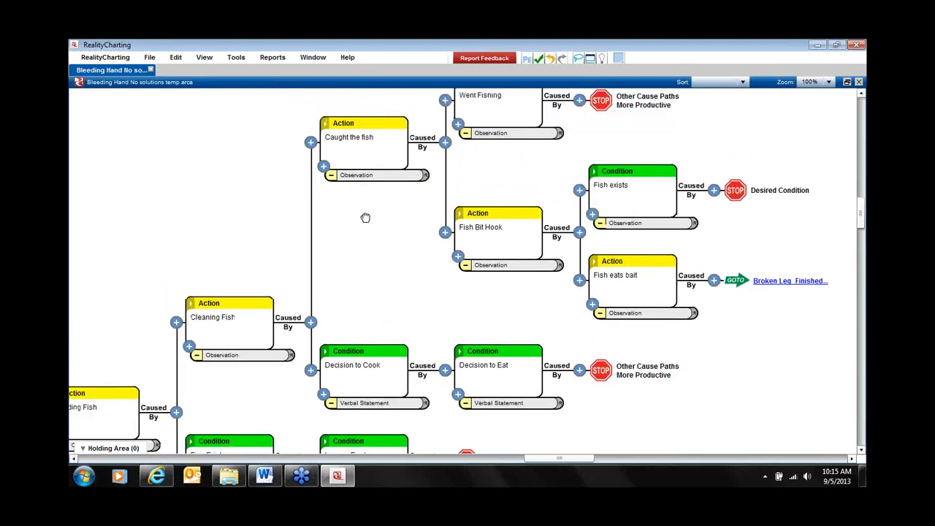
{"action": "left_click", "coordinate": [205, 57]}
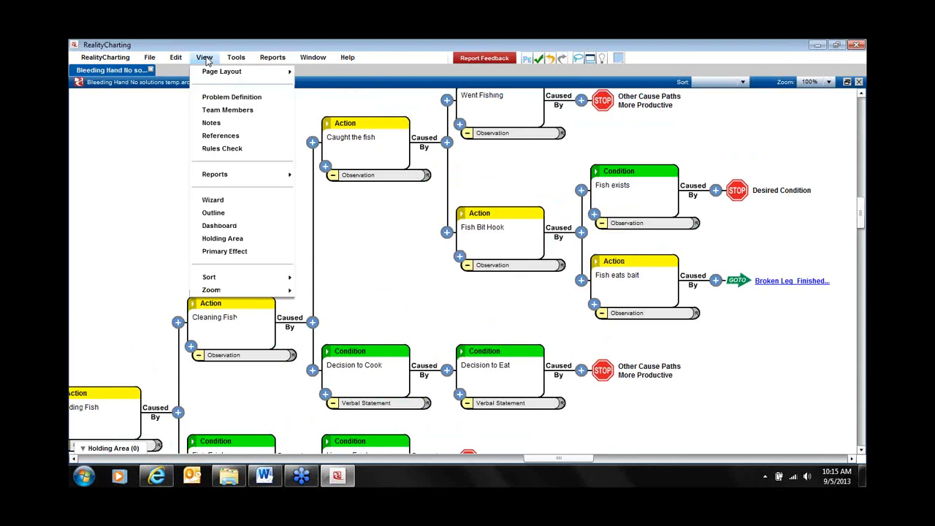
{"action": "left_click", "coordinate": [218, 227]}
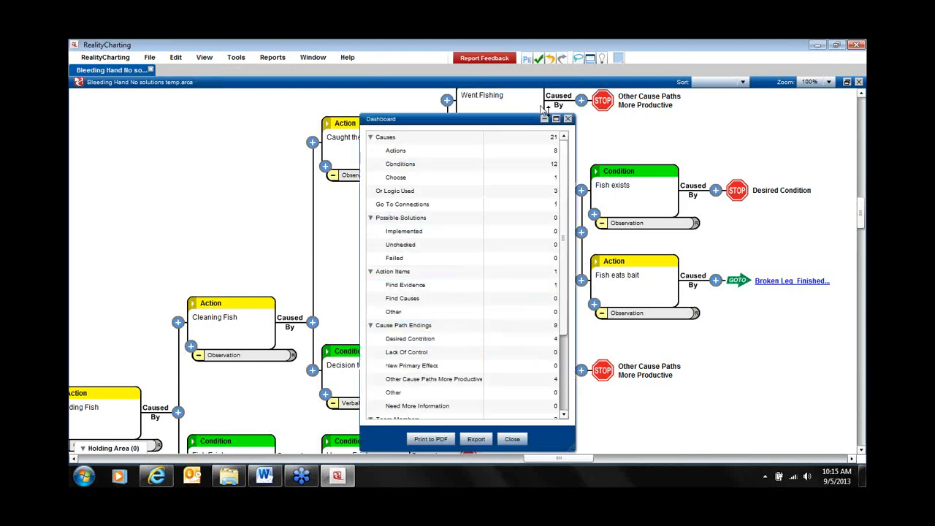
{"action": "left_click_drag", "start_coordinate": [514, 128], "coordinate": [512, 98]}
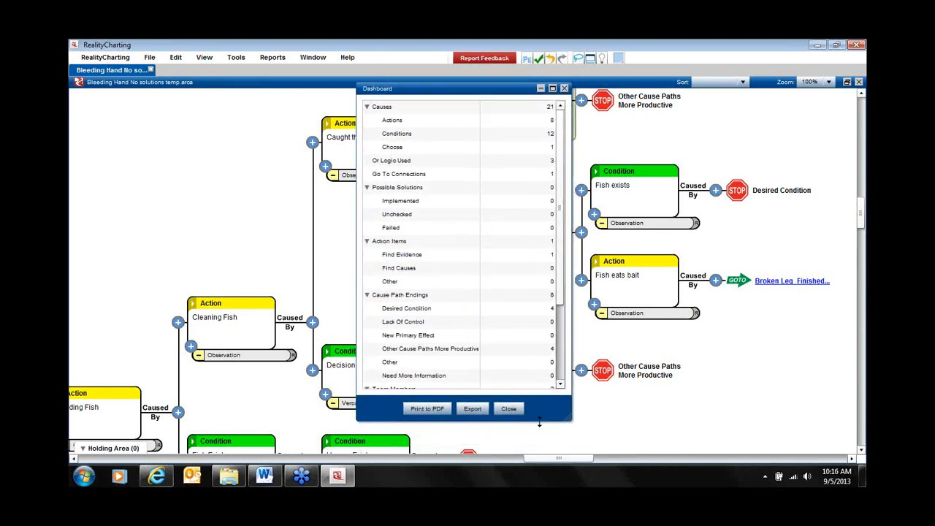
{"action": "left_click_drag", "start_coordinate": [539, 422], "coordinate": [555, 456]}
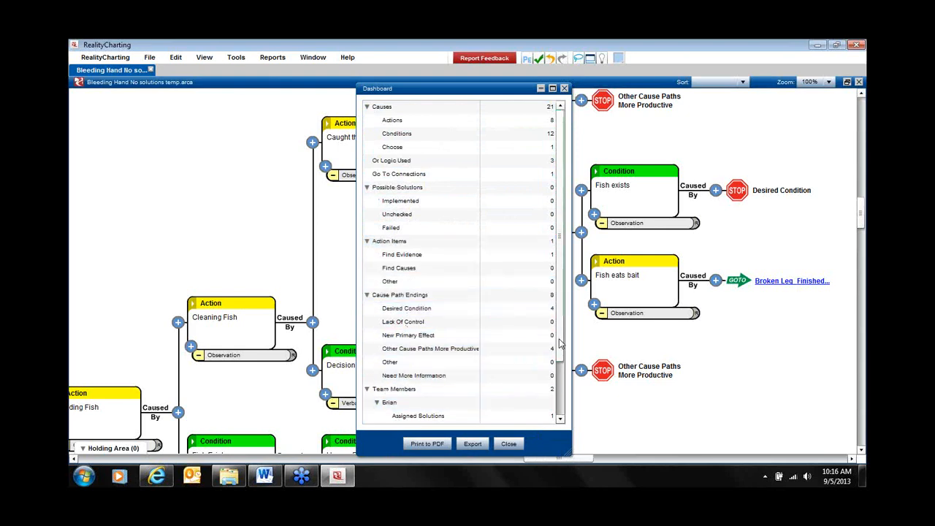
{"action": "left_click_drag", "start_coordinate": [559, 353], "coordinate": [577, 296]}
Step: Export the Dashboard and paste it into the blank Word document, keeping the source formatting
{"action": "left_click", "coordinate": [470, 443]}
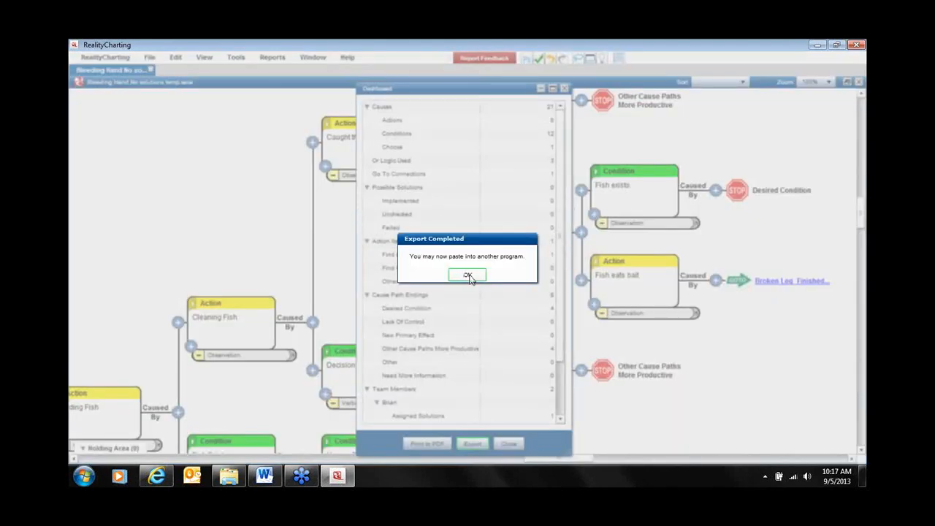
{"action": "left_click", "coordinate": [468, 275]}
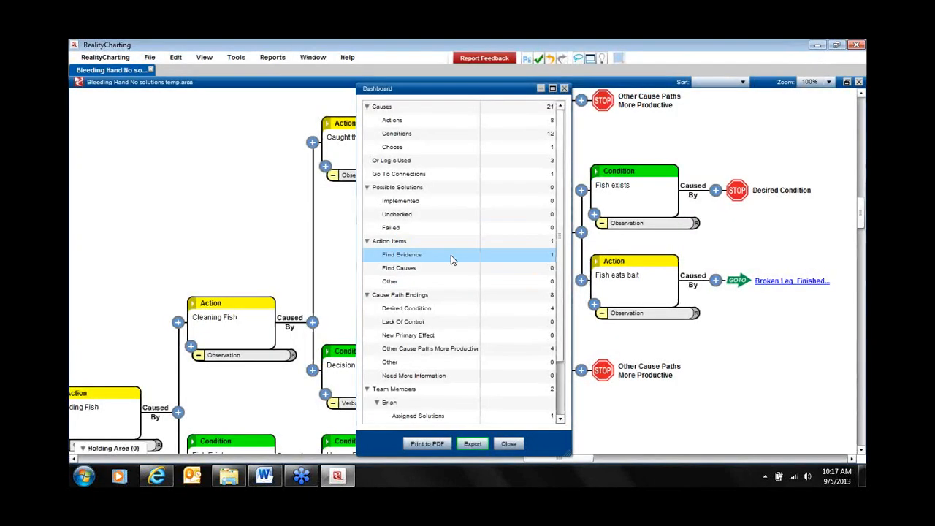
{"action": "mouse_move", "coordinate": [261, 478]}
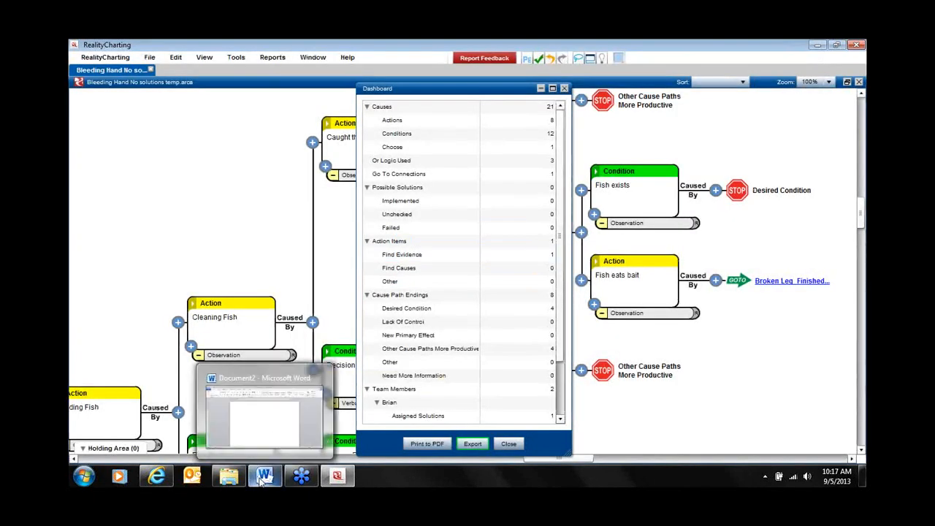
{"action": "left_click", "coordinate": [262, 478]}
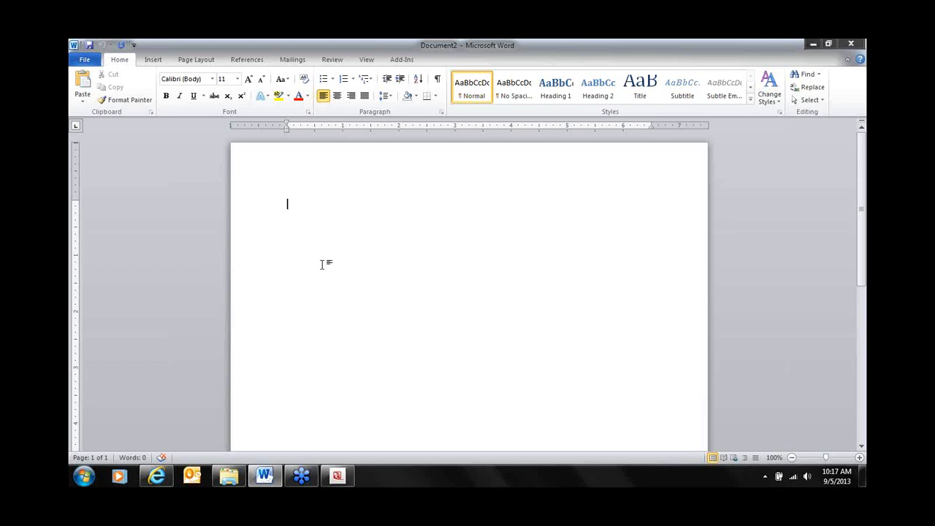
{"action": "right_click", "coordinate": [302, 199]}
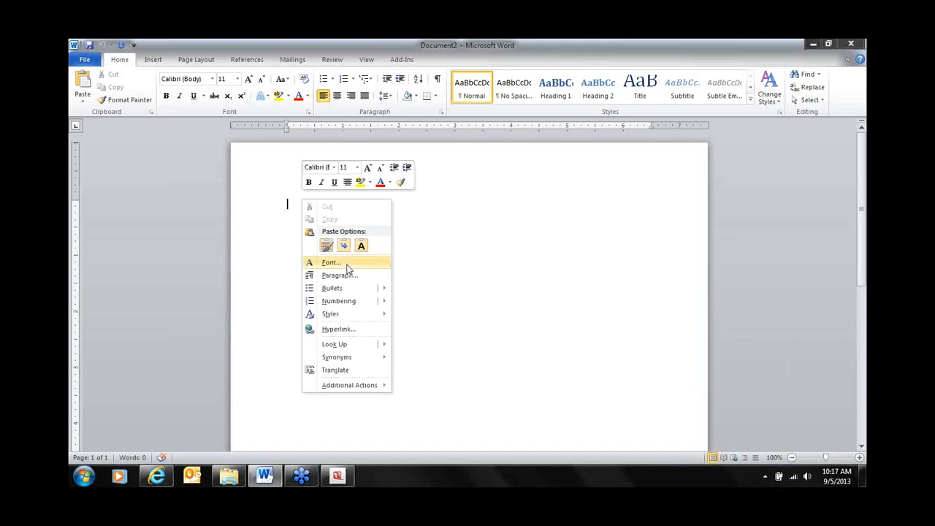
{"action": "left_click", "coordinate": [326, 248]}
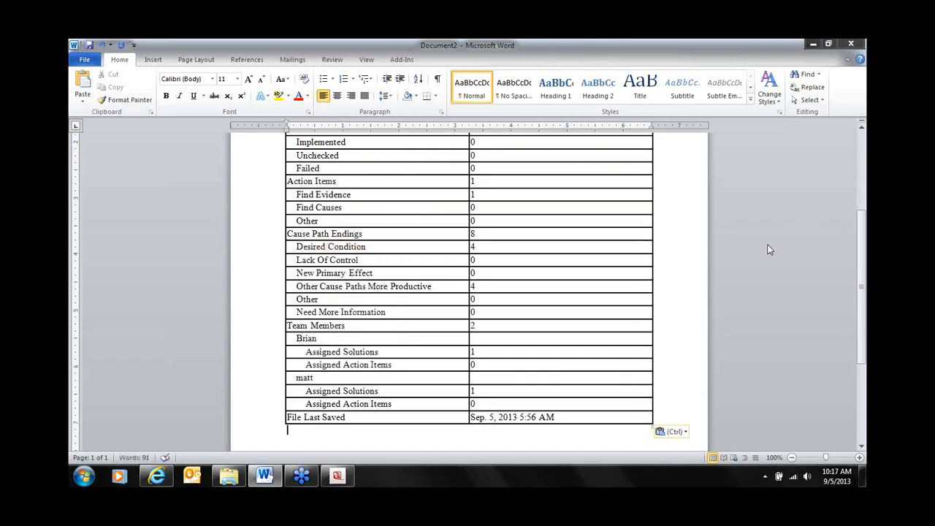
Step: Narrow the pasted Dashboard table's first column to about 1.8 inches and its second column to about 0.5 inches
{"action": "scroll", "coordinate": [862, 281], "scroll_direction": "up", "scroll_amount": 3}
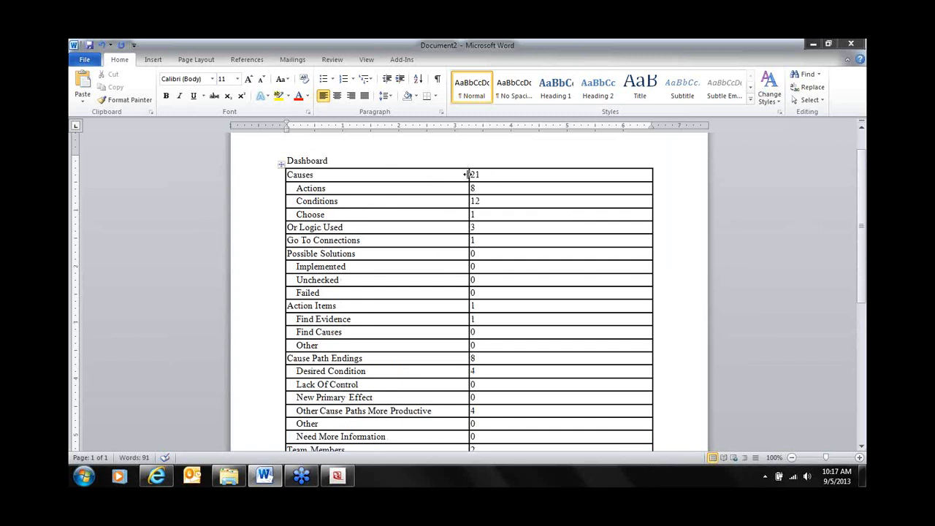
{"action": "left_click_drag", "start_coordinate": [466, 175], "coordinate": [388, 184]}
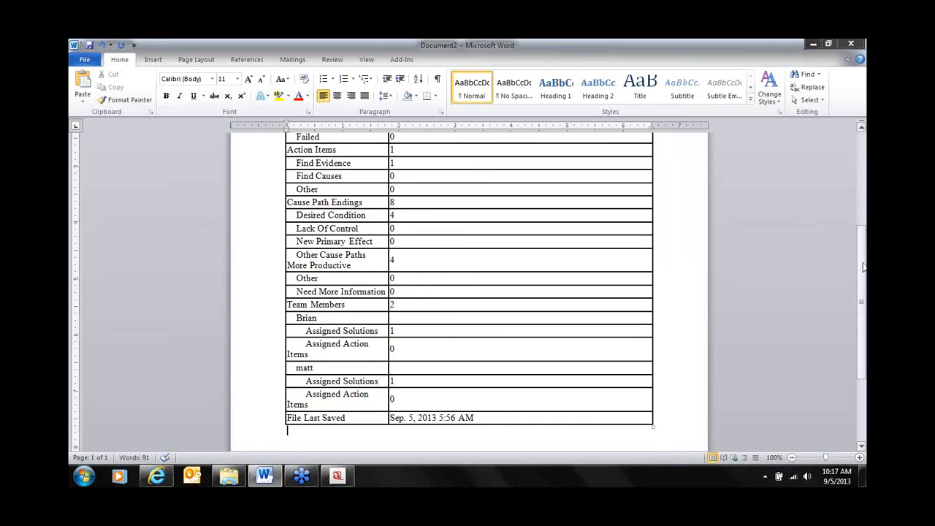
{"action": "scroll", "coordinate": [863, 267], "scroll_direction": "up", "scroll_amount": 5}
{"action": "left_click_drag", "start_coordinate": [652, 220], "coordinate": [417, 228]}
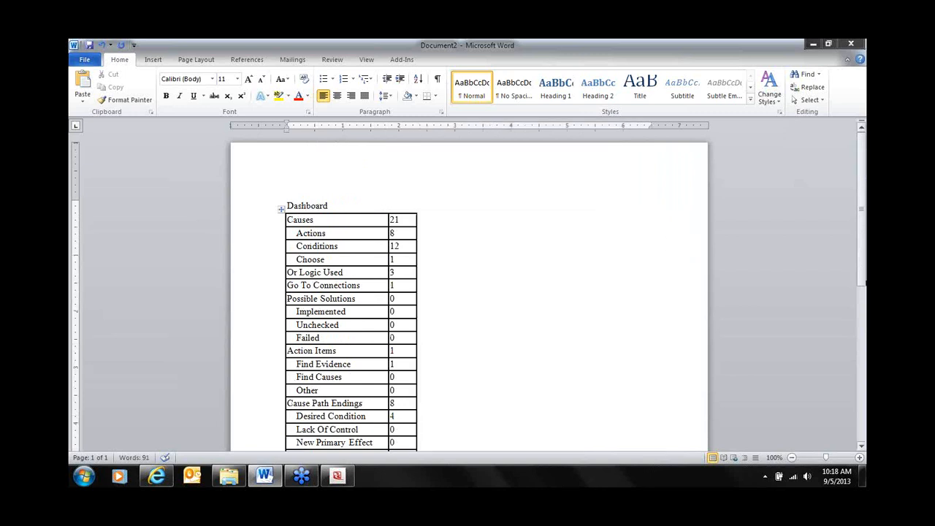
{"action": "left_click_drag", "start_coordinate": [863, 261], "coordinate": [833, 369]}
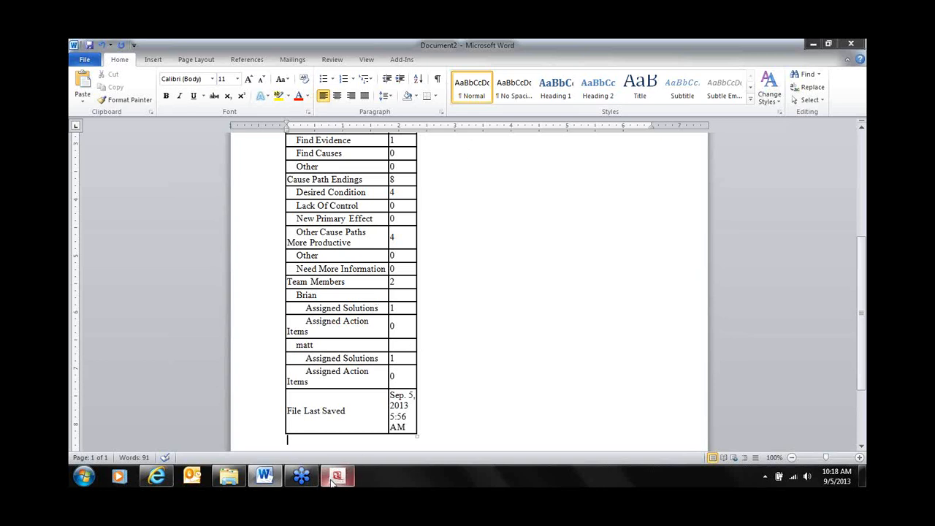
Step: Switch back to RealityCharting and close the Dashboard
{"action": "mouse_move", "coordinate": [336, 477]}
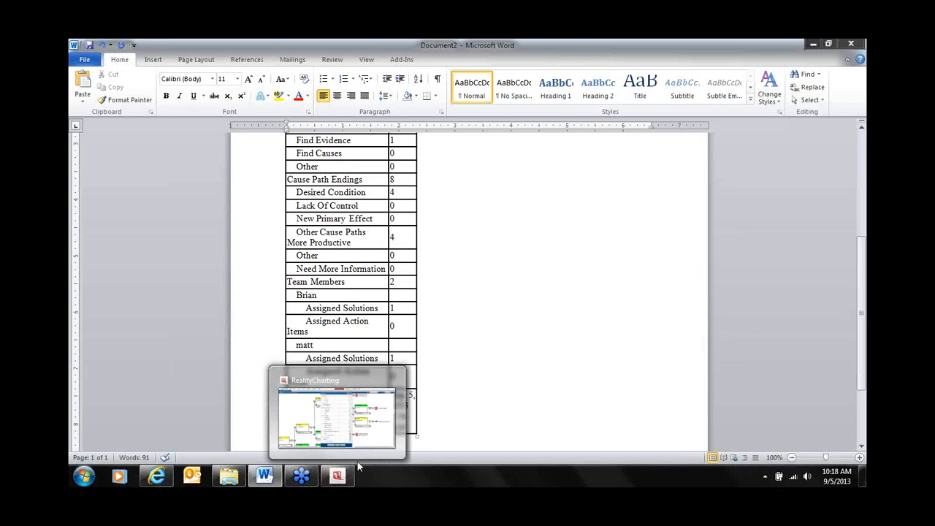
{"action": "left_click", "coordinate": [337, 476]}
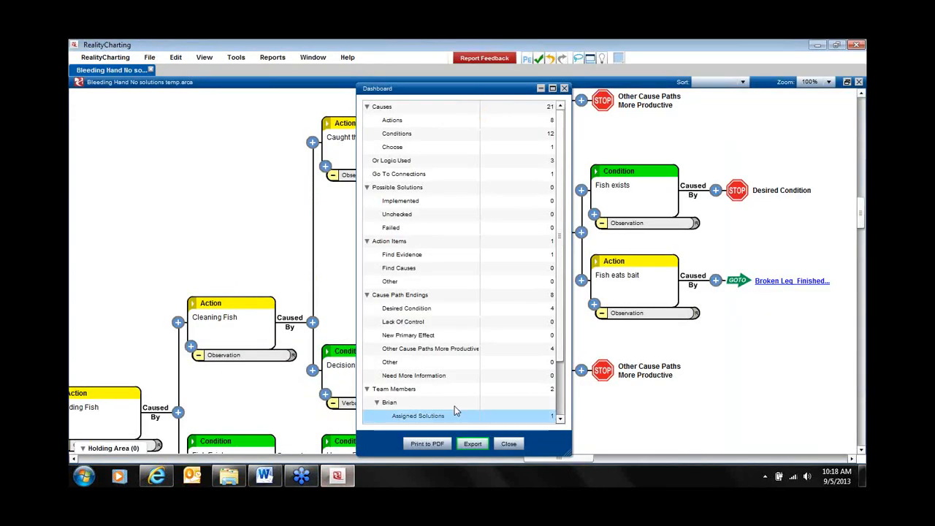
{"action": "left_click", "coordinate": [508, 444]}
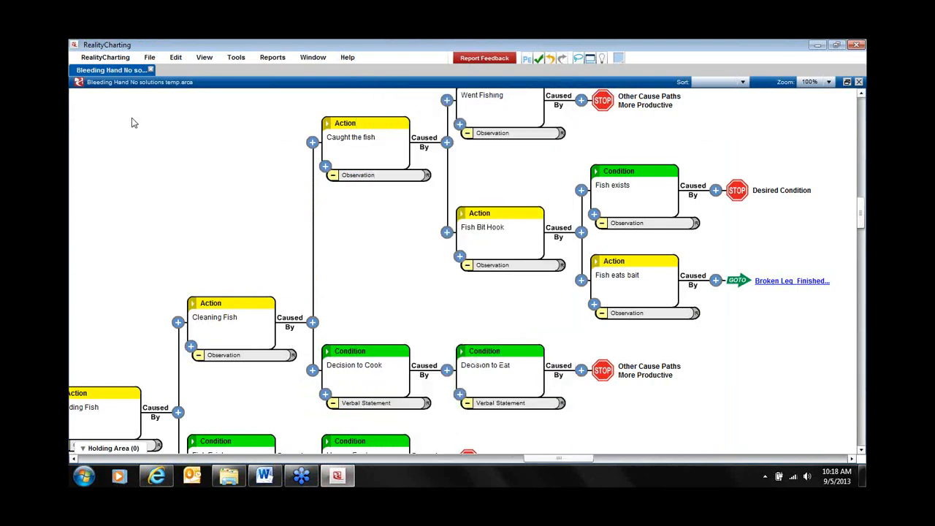
Step: Open the Action Item Report and jump to the cause behind its "Find evidence for Enter Cause Here" item
{"action": "left_click", "coordinate": [274, 60]}
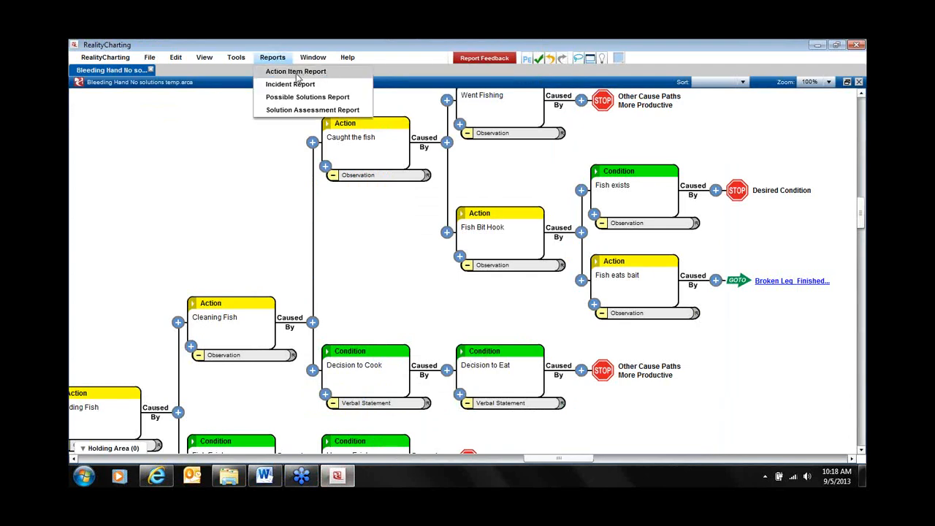
{"action": "left_click", "coordinate": [296, 73]}
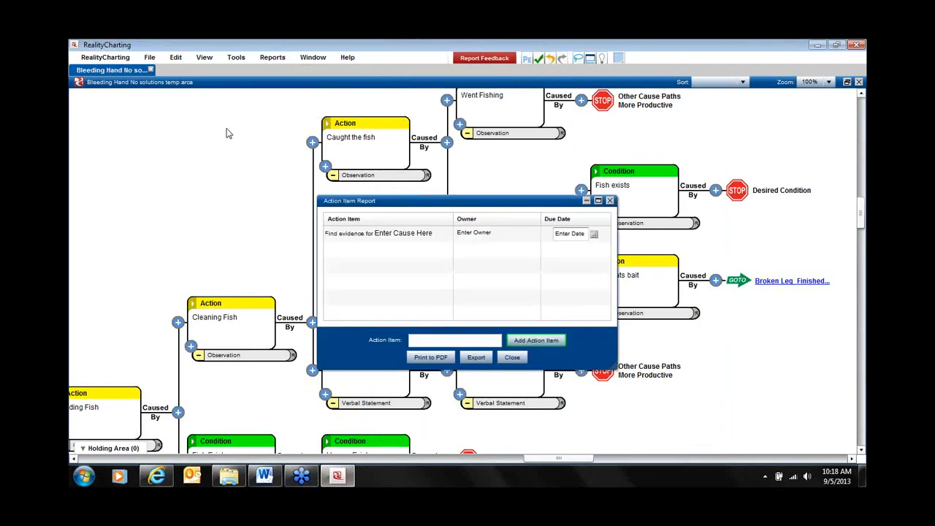
{"action": "left_click", "coordinate": [386, 243]}
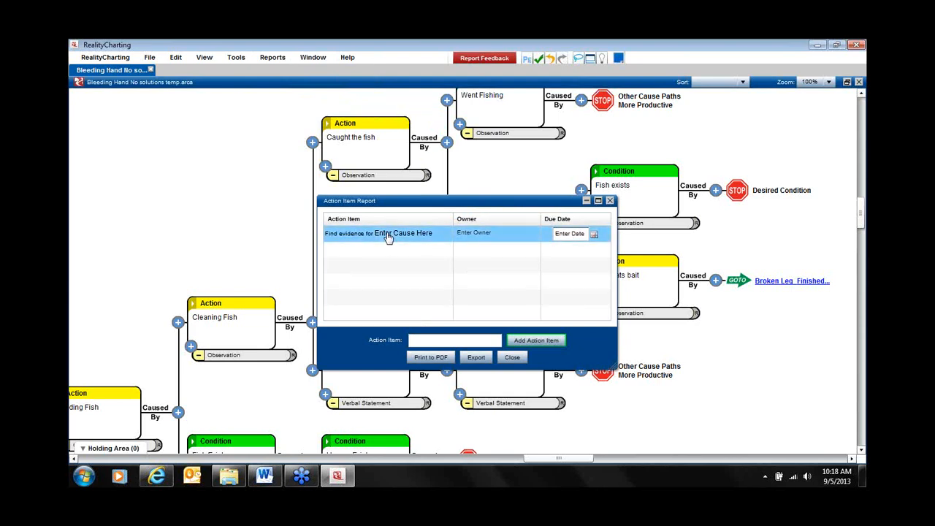
{"action": "left_click", "coordinate": [388, 237]}
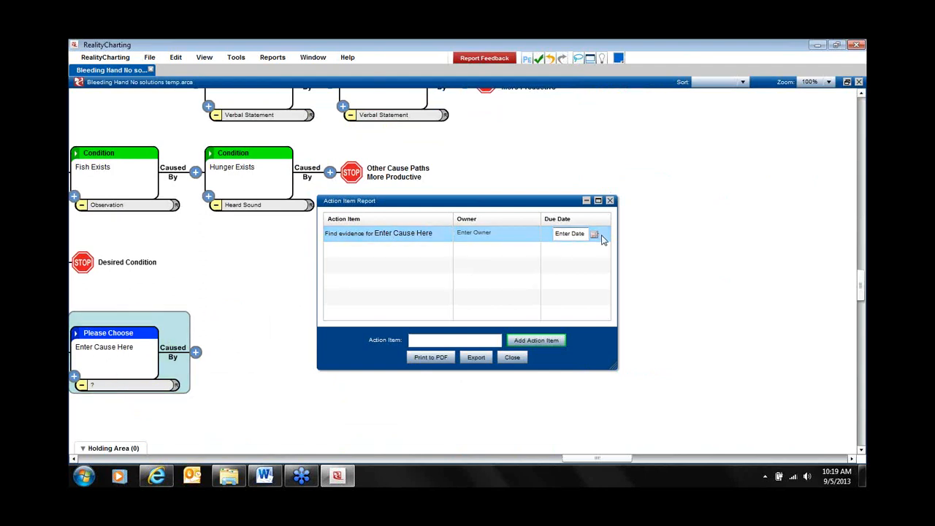
Step: Set the evidence of the unnamed "Enter Cause Here" cause to Observation, moving the report clear of the evidence list
{"action": "left_click", "coordinate": [111, 386]}
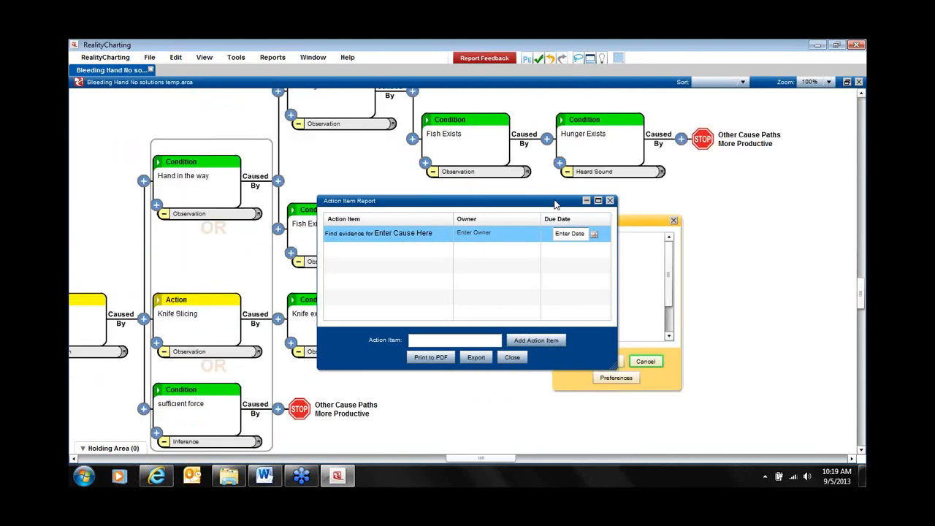
{"action": "left_click_drag", "start_coordinate": [556, 202], "coordinate": [474, 158]}
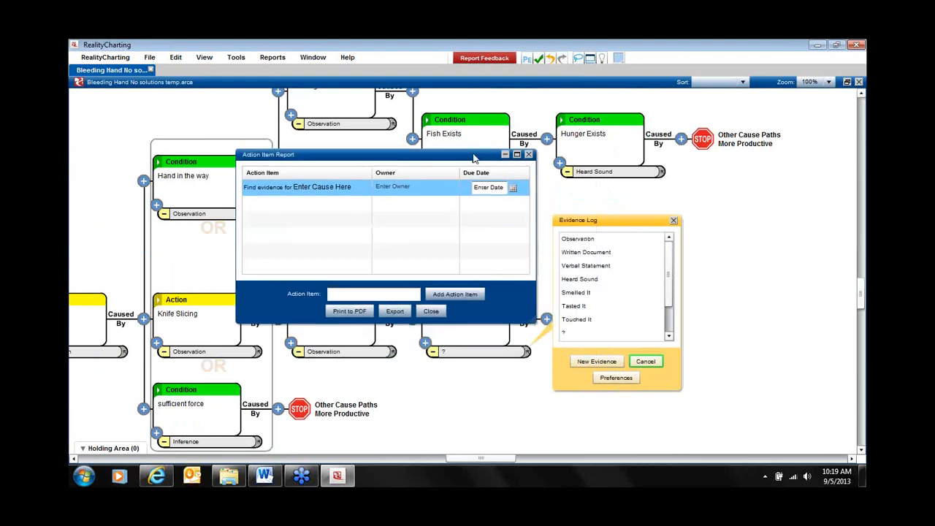
{"action": "left_click", "coordinate": [589, 241]}
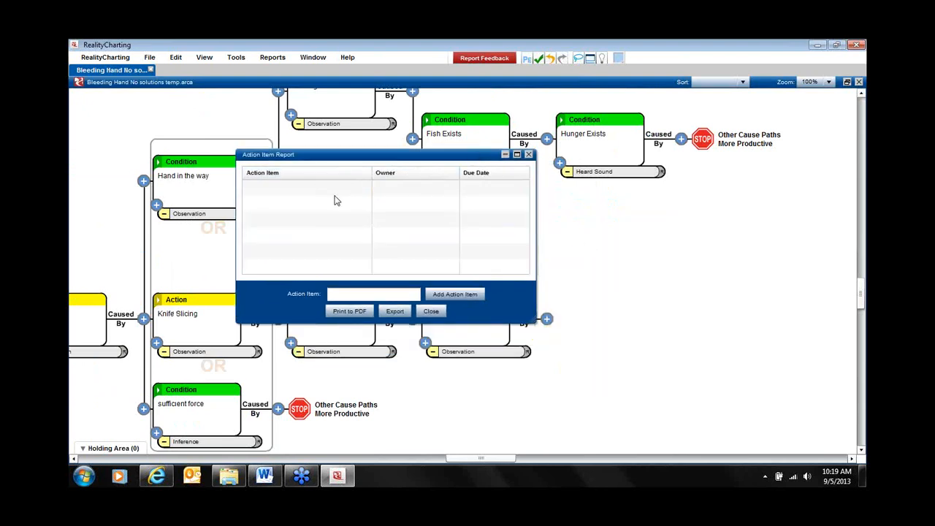
Step: Mark the evidence of Knife exists as "?" and end the sufficient force cause path with More Info Needed
{"action": "left_click", "coordinate": [351, 353]}
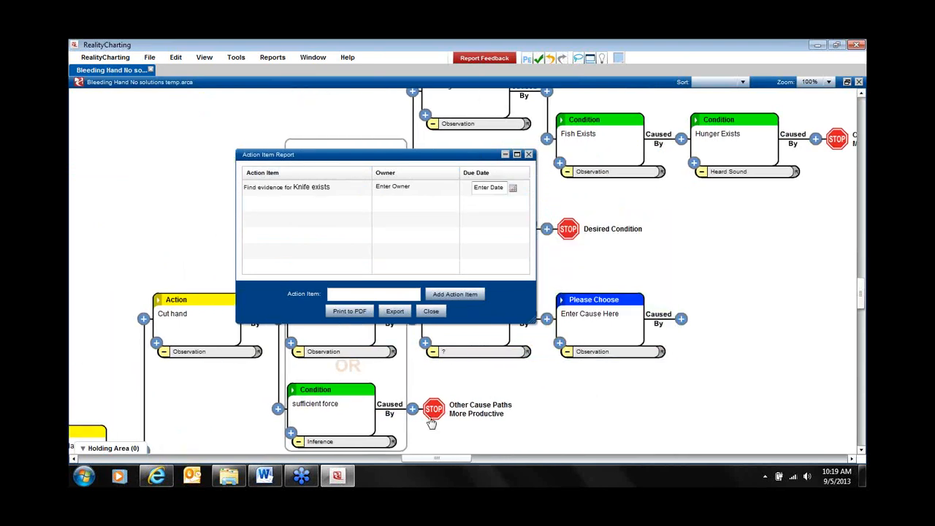
{"action": "left_click", "coordinate": [413, 410]}
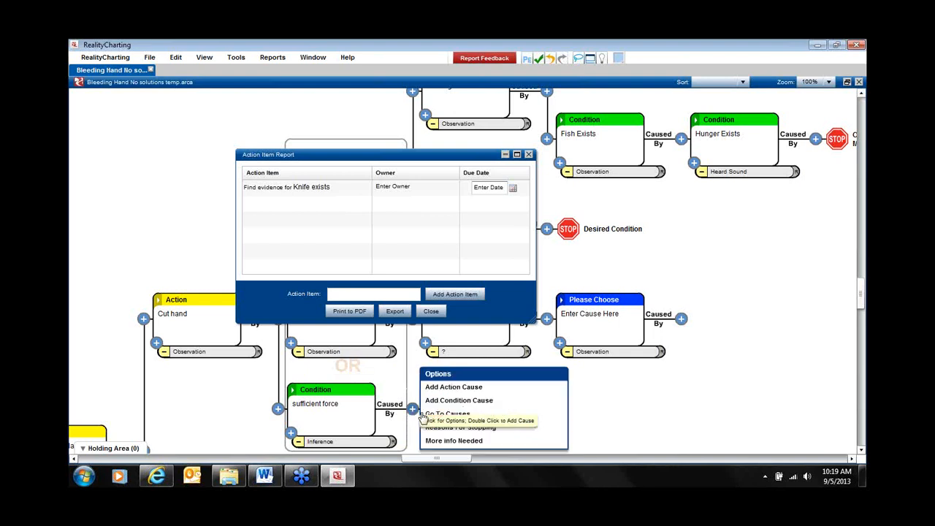
{"action": "left_click", "coordinate": [460, 441]}
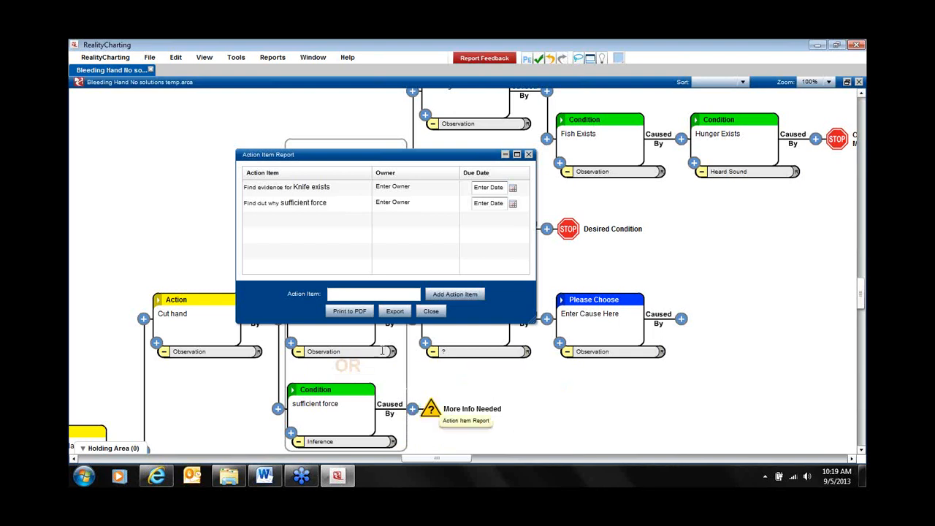
Step: Assign the first listed team member as owner of the "Find evidence for Knife exists" action item, due 09-13-2013
{"action": "left_click_drag", "start_coordinate": [388, 155], "coordinate": [326, 124]}
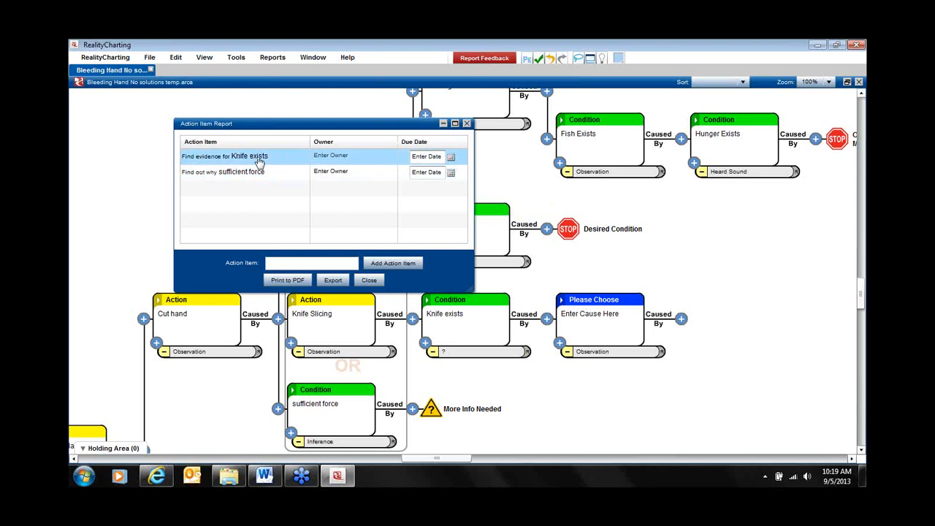
{"action": "left_click", "coordinate": [336, 156]}
{"action": "double_click", "coordinate": [416, 175]}
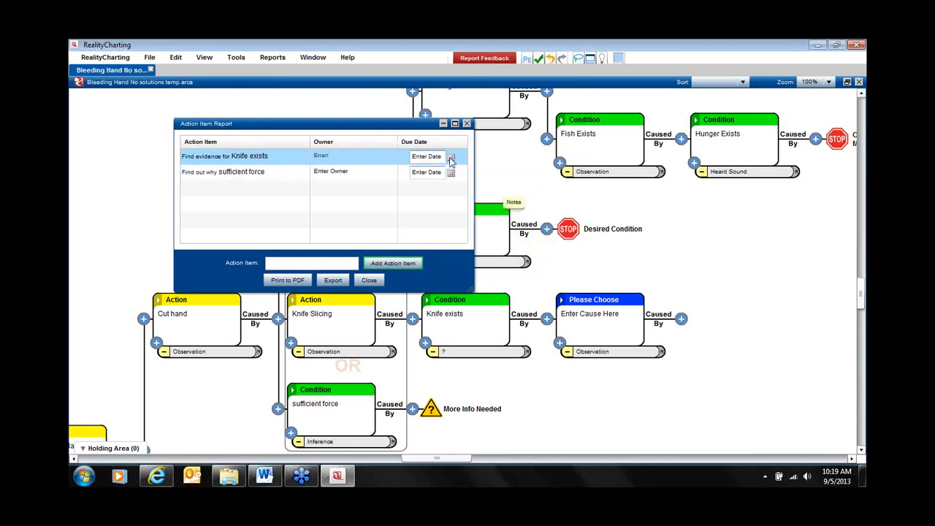
{"action": "left_click", "coordinate": [451, 156]}
{"action": "left_click", "coordinate": [519, 201]}
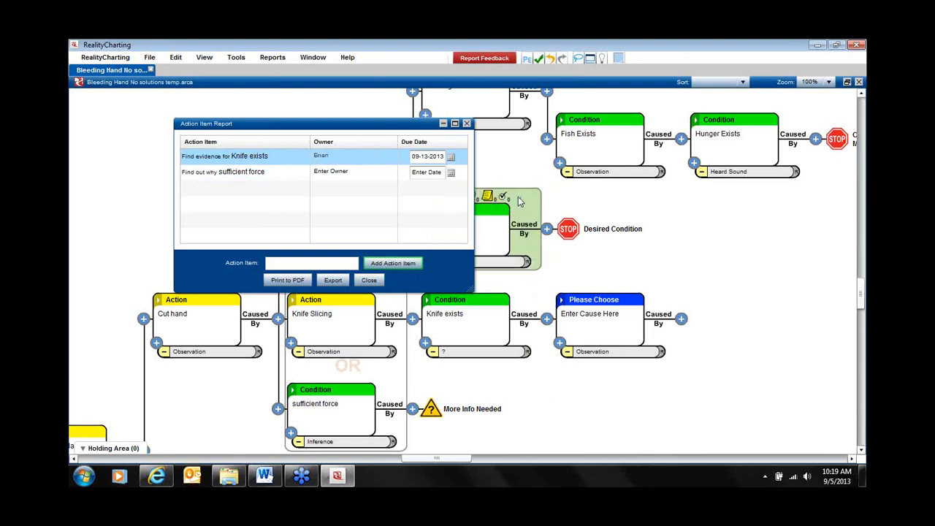
Step: Assign the second listed team member as owner of the "Find out why sufficient force" action item, due 09-26-2013
{"action": "left_click", "coordinate": [363, 177]}
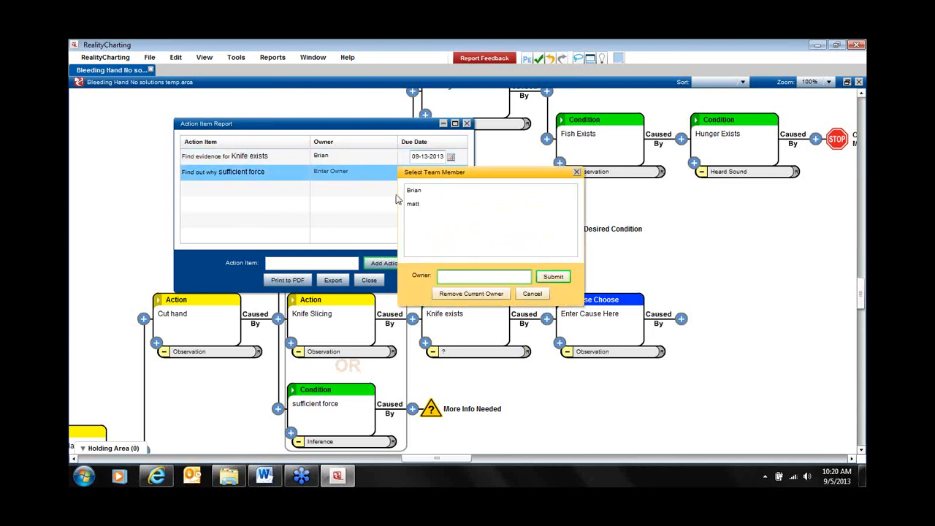
{"action": "double_click", "coordinate": [422, 204]}
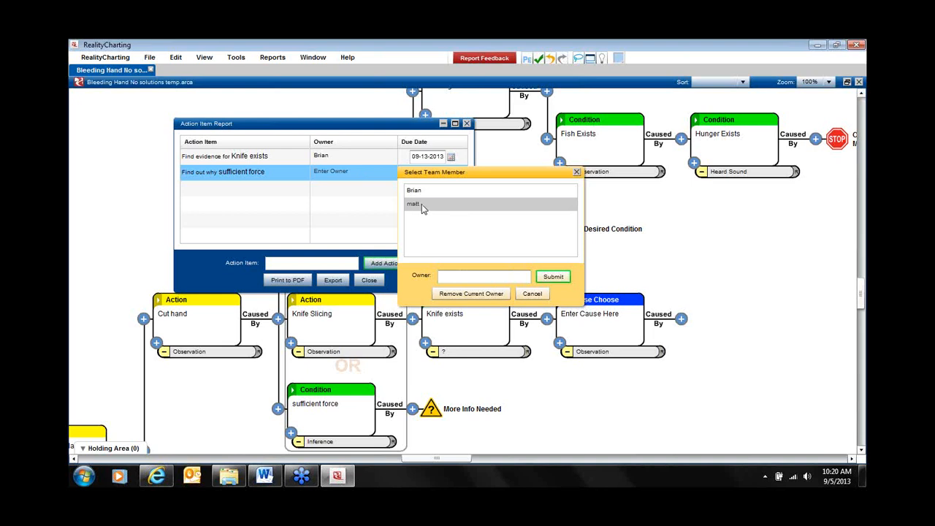
{"action": "left_click", "coordinate": [452, 173]}
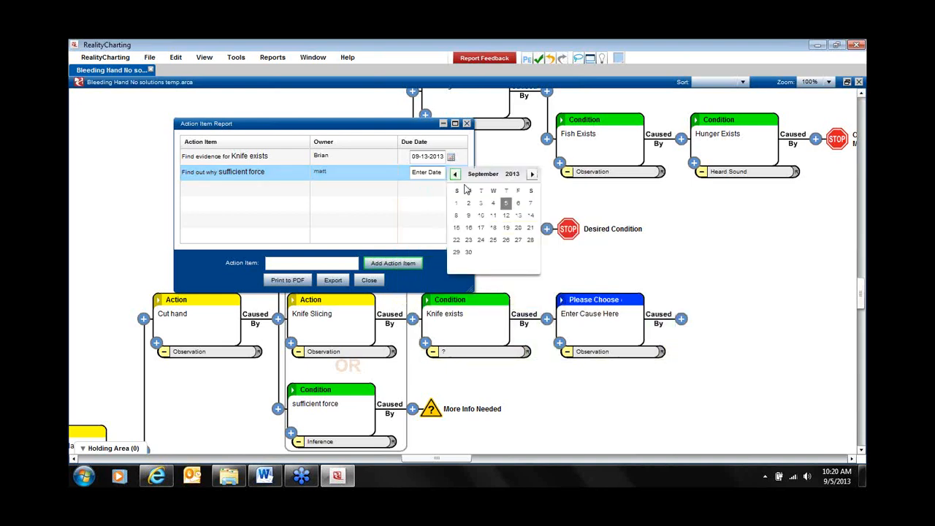
{"action": "left_click", "coordinate": [507, 243]}
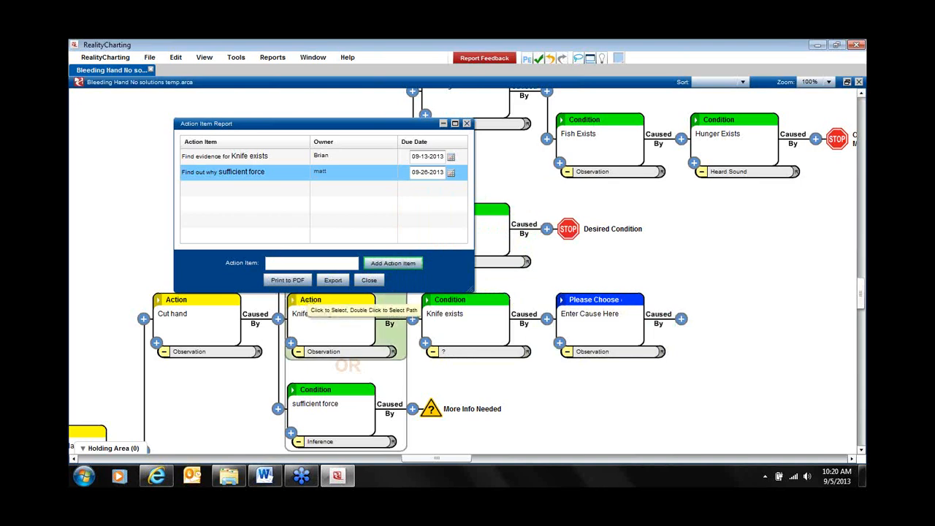
Step: Export the Action Item Report and paste it into the Word document below the Dashboard table
{"action": "left_click", "coordinate": [334, 281]}
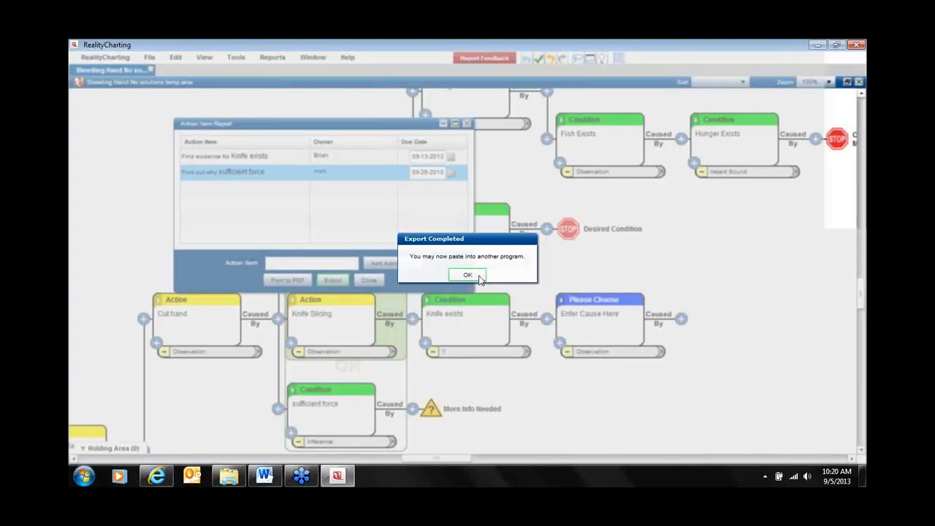
{"action": "left_click", "coordinate": [480, 278]}
{"action": "left_click", "coordinate": [266, 476]}
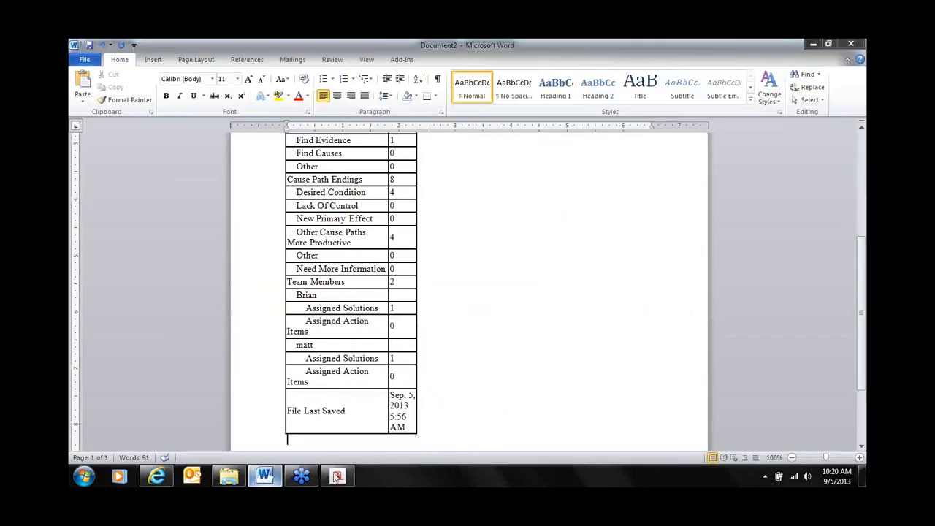
{"action": "type", "text": "Action Item Report Action Item\tOwner\tDue Date Find evidence for: Knife exists\tBrian\tSep. 13, 2013 Find out why: sufficient force\tmatt\tSep. 26, 2013"}
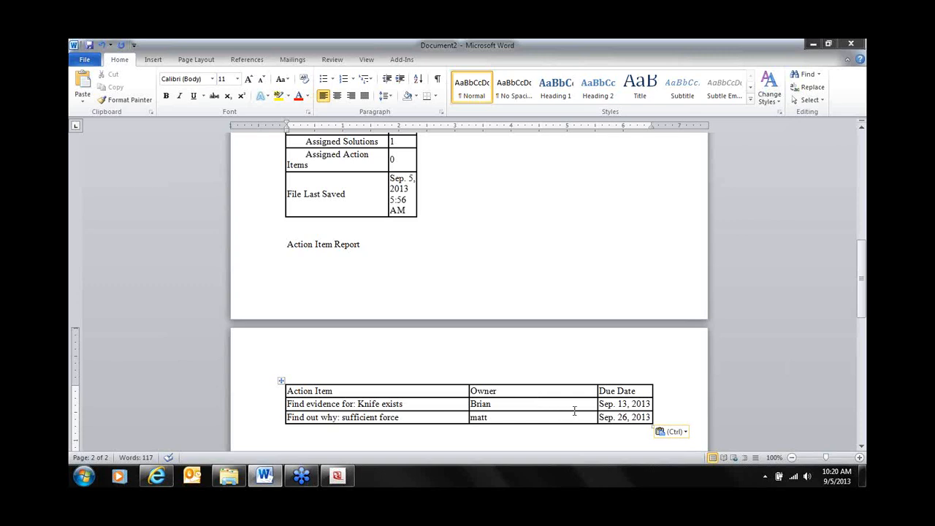
Step: Switch back to RealityCharting, add an action item for a colleague to discuss golf swing with plant manager, and widen the report
{"action": "left_click", "coordinate": [338, 477]}
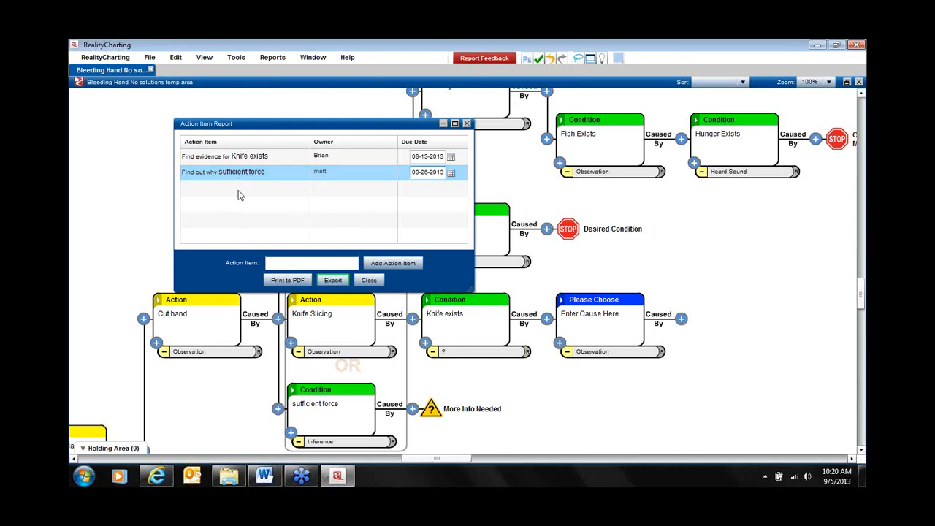
{"action": "left_click", "coordinate": [284, 263]}
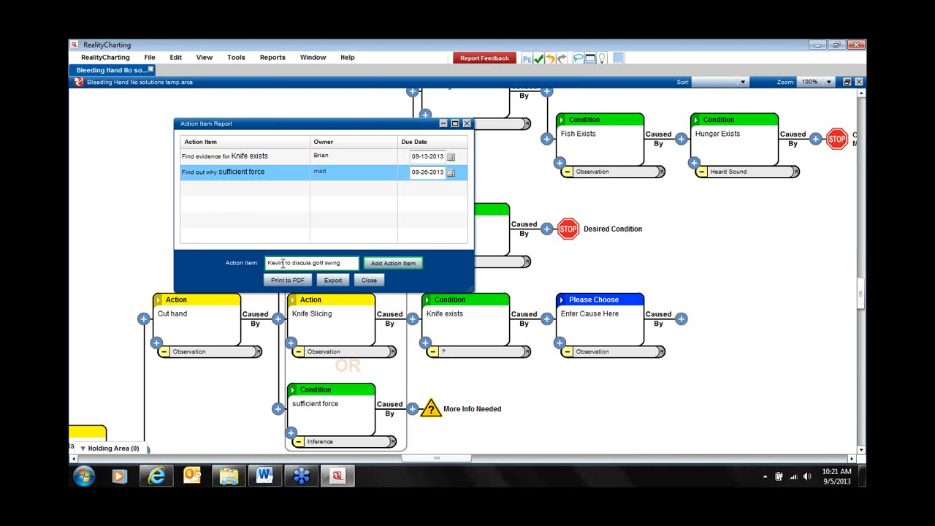
{"action": "type", "text": "th plant manager"}
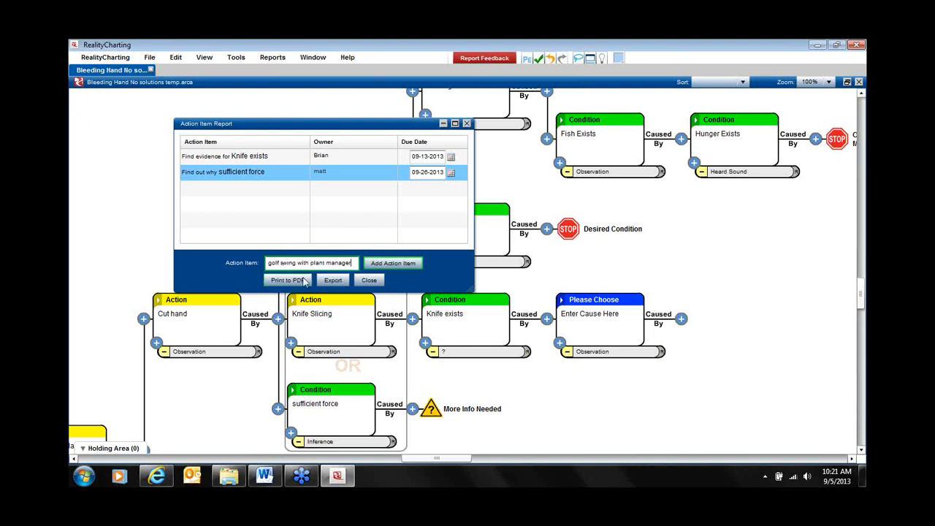
{"action": "left_click", "coordinate": [394, 263]}
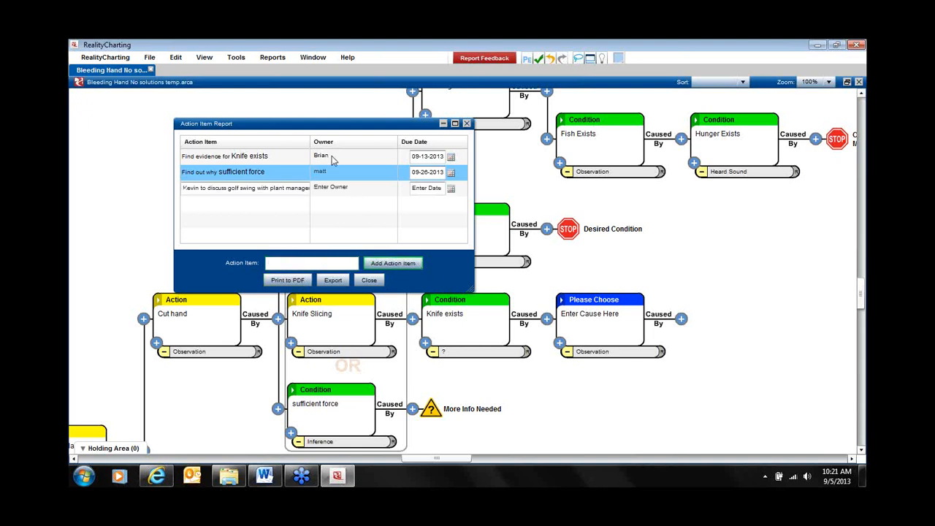
{"action": "left_click_drag", "start_coordinate": [173, 199], "coordinate": [115, 200]}
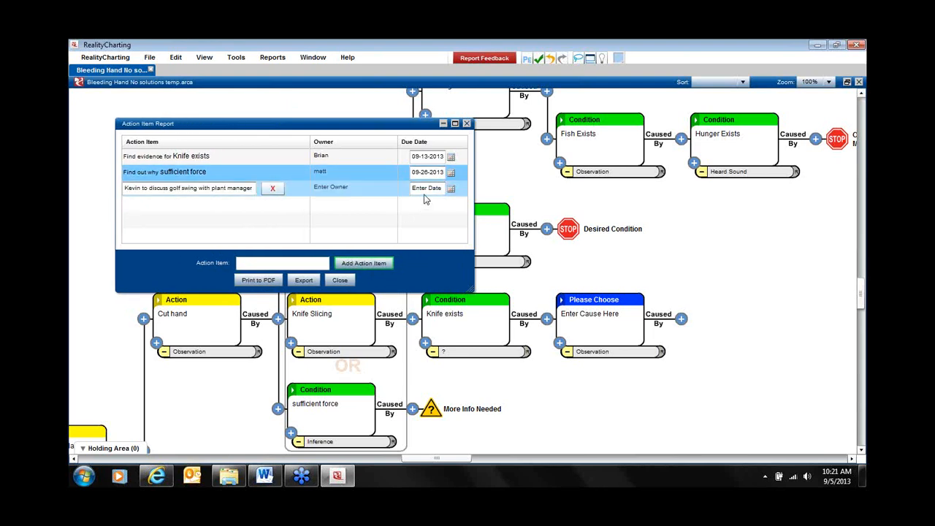
Step: Enter the colleague's first name as a new owner of the golf swing action item and set its due date to 09-05-2013
{"action": "left_click", "coordinate": [341, 189]}
{"action": "left_click", "coordinate": [447, 291]}
{"action": "key", "text": "Tab"}
{"action": "key", "text": "Tab"}
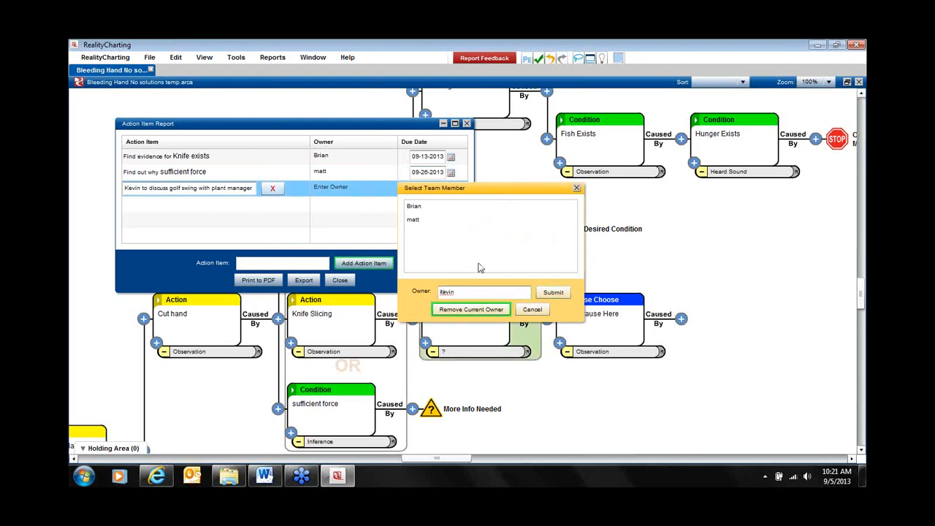
{"action": "left_click", "coordinate": [554, 293]}
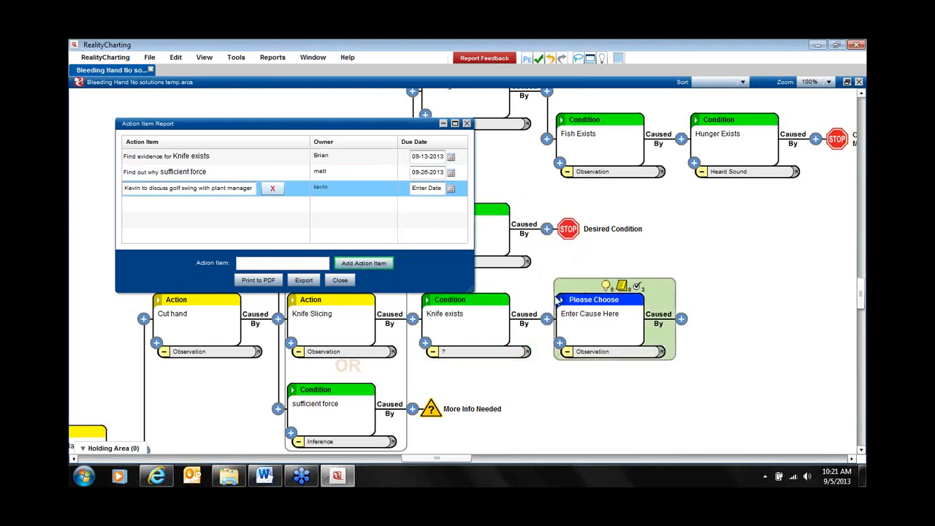
{"action": "left_click", "coordinate": [452, 188]}
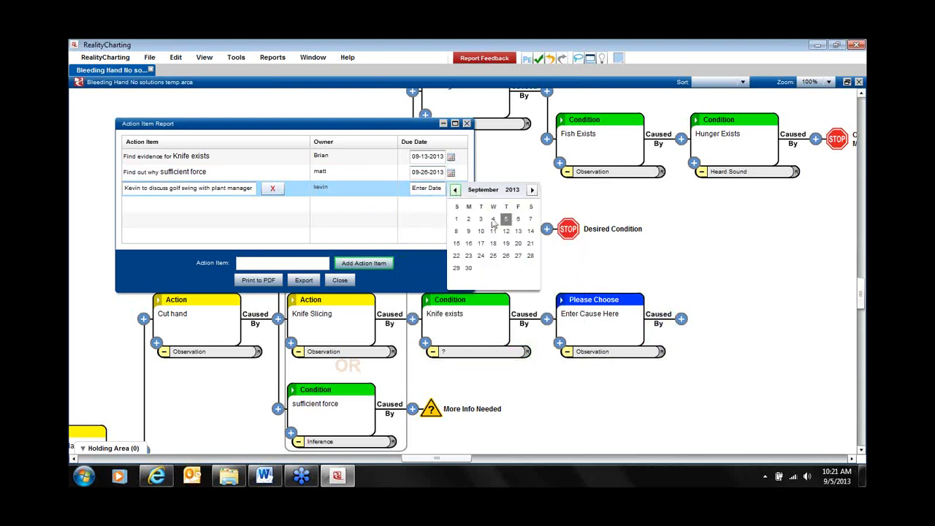
{"action": "left_click", "coordinate": [508, 220]}
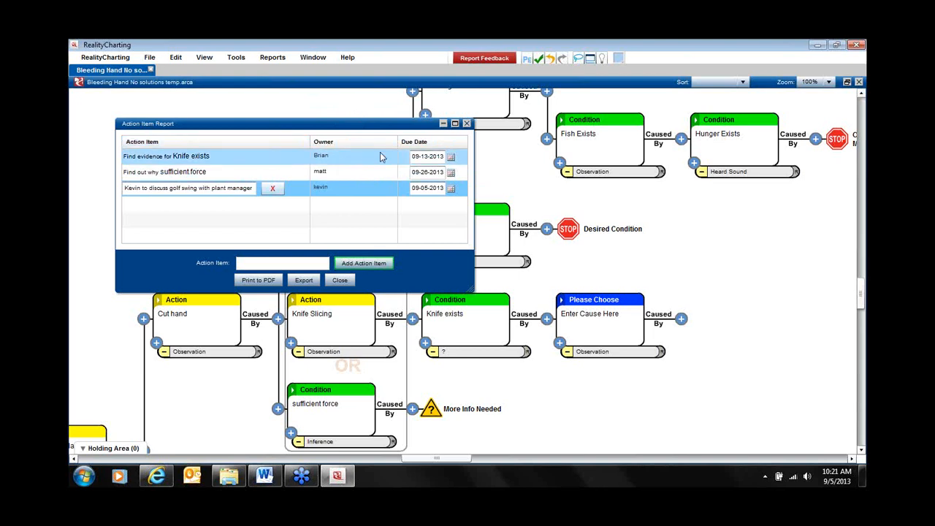
Step: End the sufficient force cause path with Desired Condition as the reason for stopping
{"action": "left_click", "coordinate": [413, 409]}
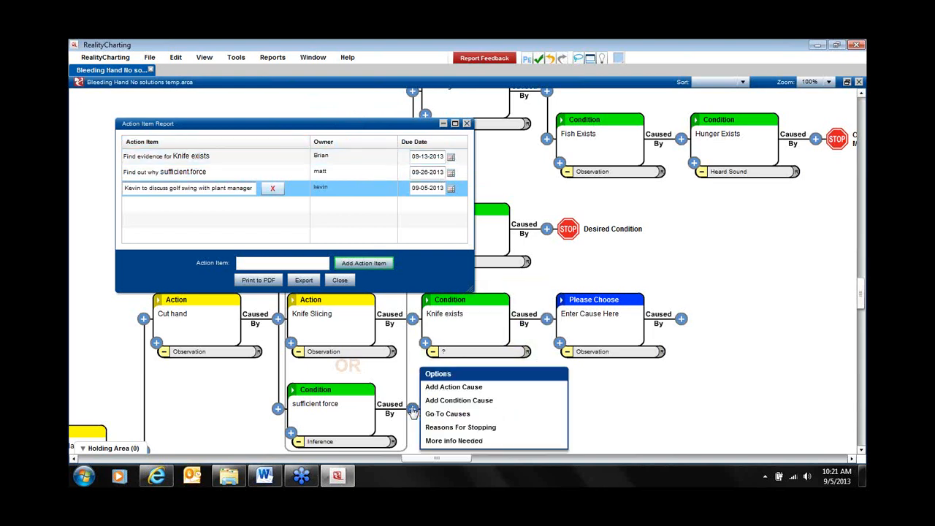
{"action": "left_click", "coordinate": [452, 427]}
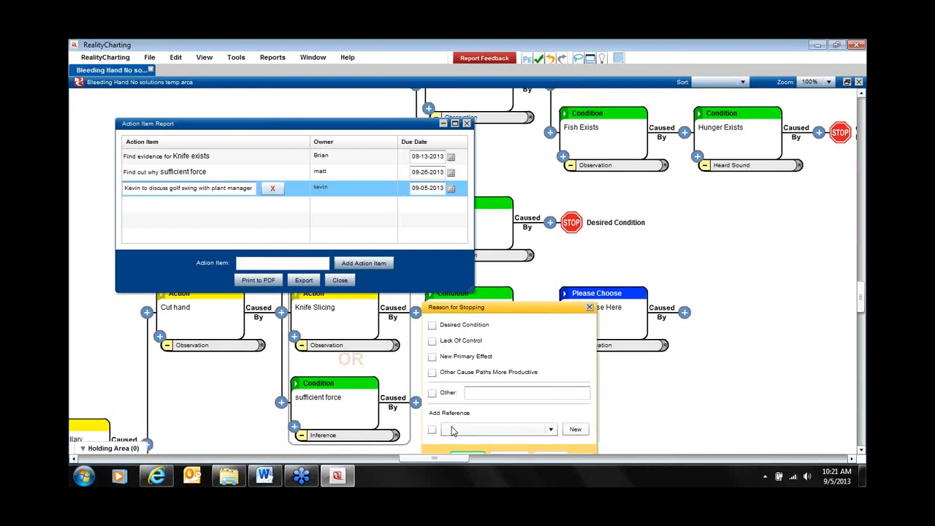
{"action": "left_click", "coordinate": [476, 239]}
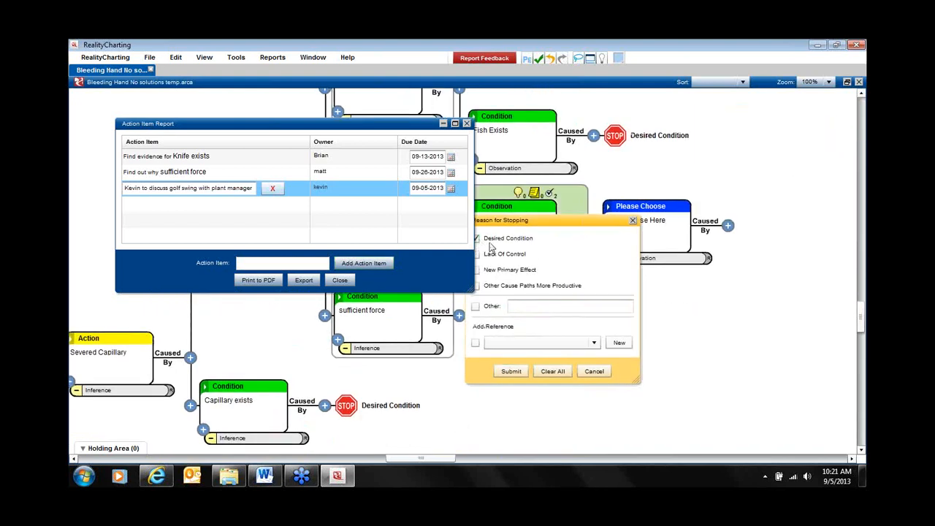
{"action": "left_click", "coordinate": [511, 371]}
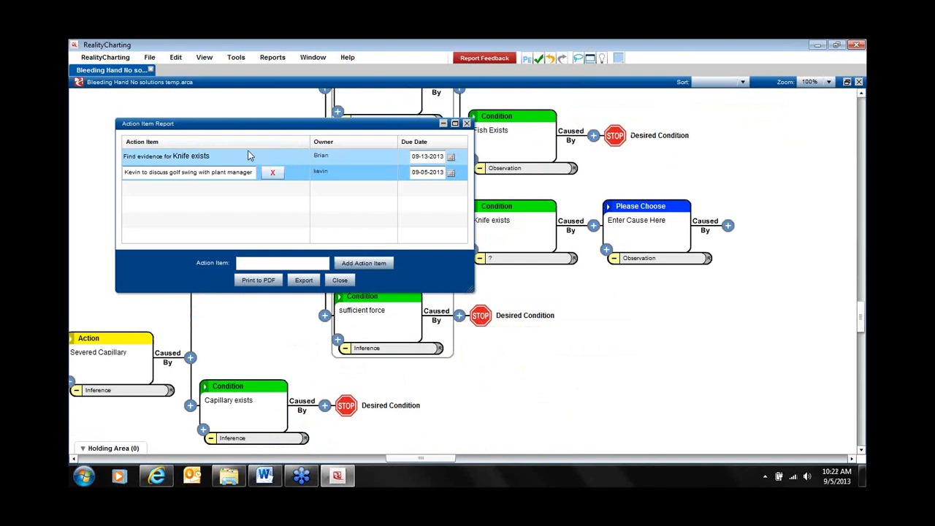
Step: Jump from the report to the Knife exists cause and set its evidence to Observation
{"action": "left_click", "coordinate": [209, 157]}
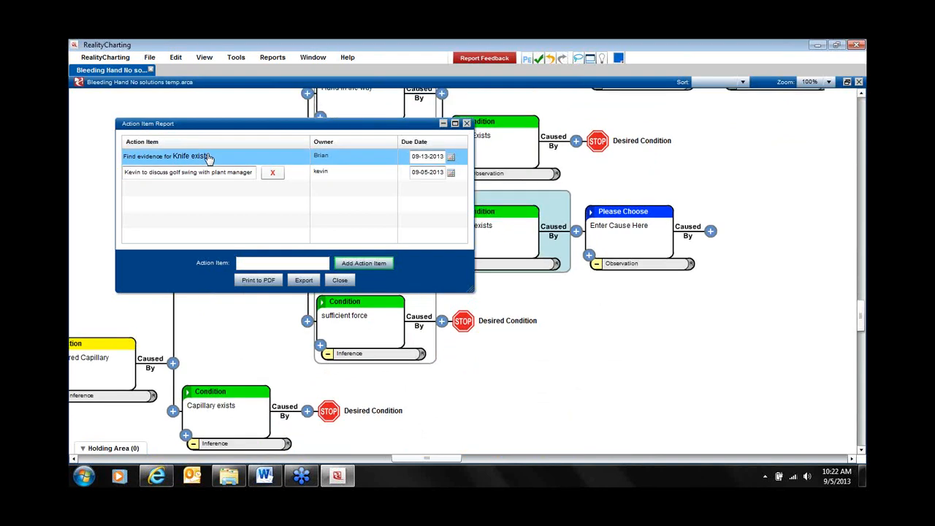
{"action": "left_click", "coordinate": [167, 385]}
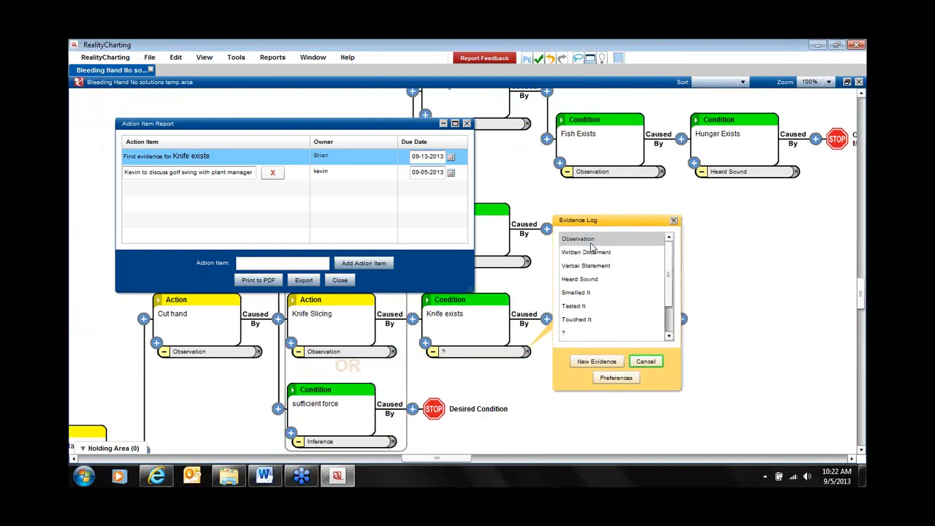
{"action": "left_click", "coordinate": [590, 241]}
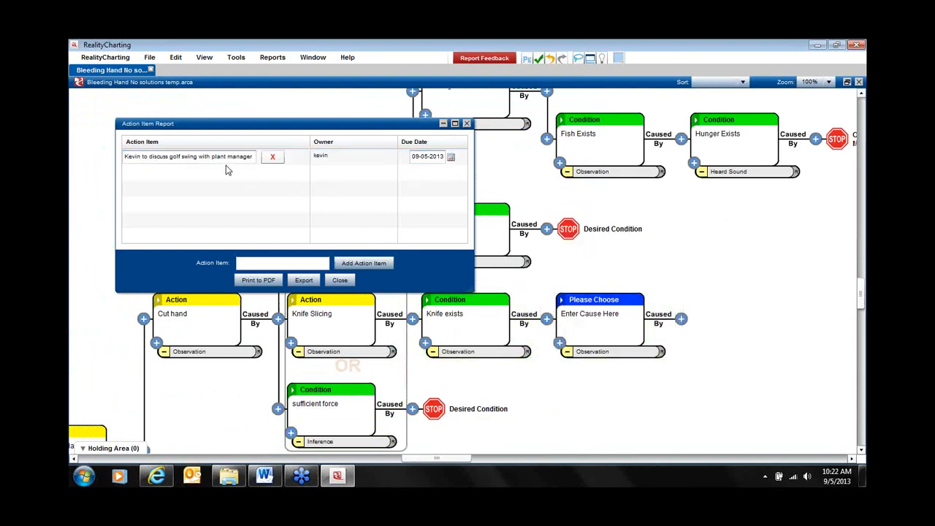
Step: Delete the golf swing action item and close the Action Item Report
{"action": "left_click", "coordinate": [272, 159]}
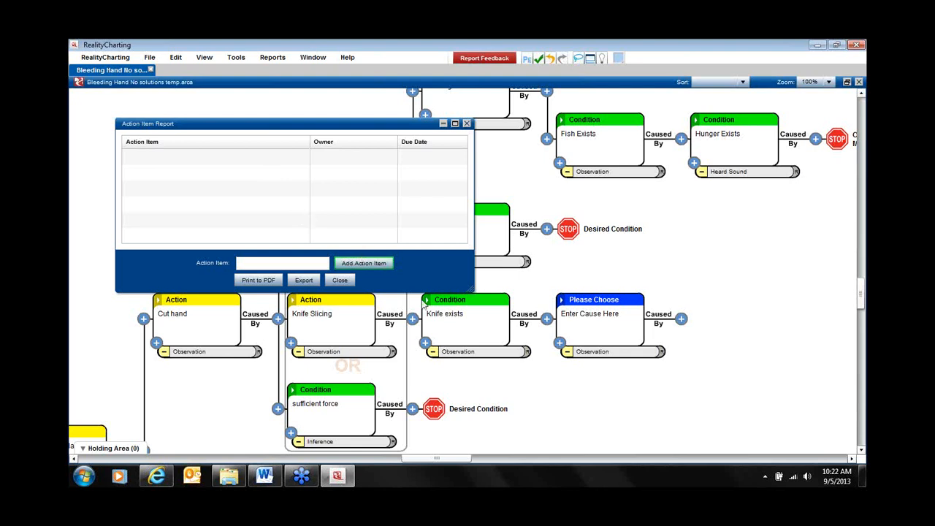
{"action": "left_click", "coordinate": [343, 280]}
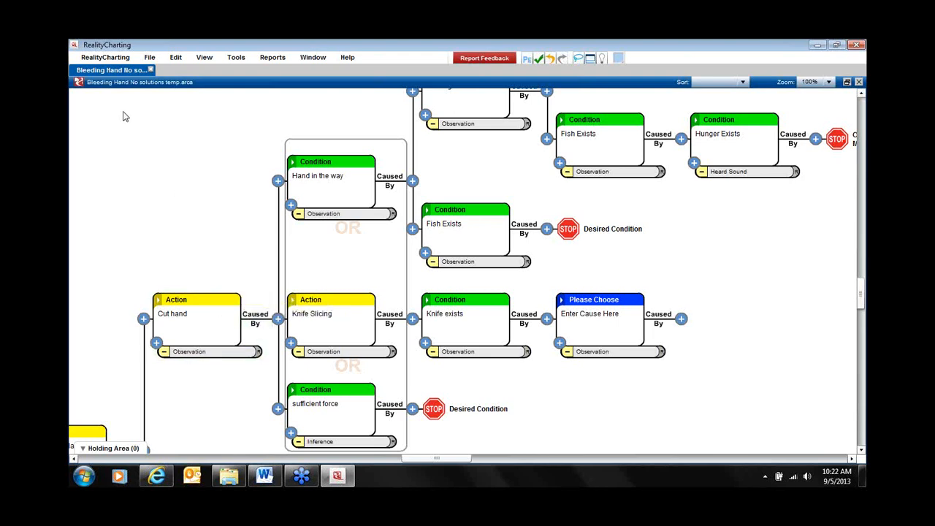
Step: Switch the Show Cause Attributes preference on and back off, and close the preferences
{"action": "left_click", "coordinate": [106, 58]}
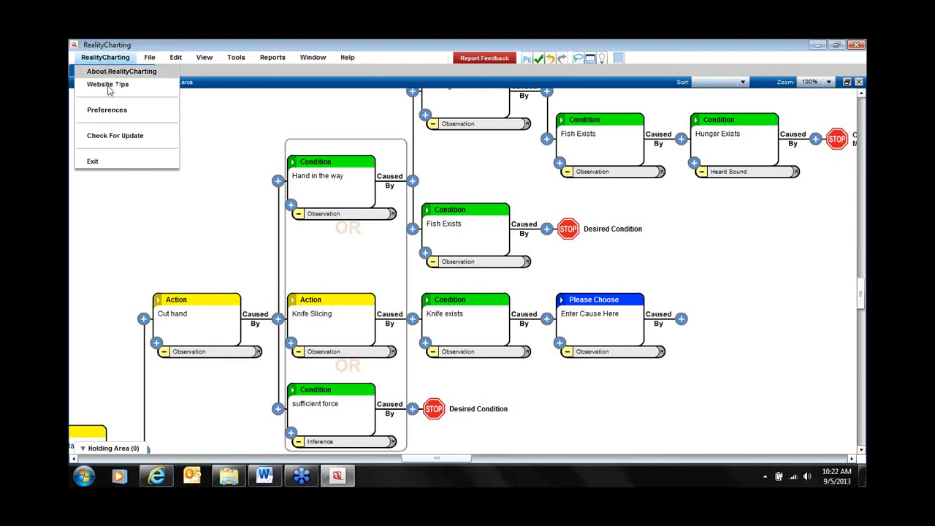
{"action": "left_click", "coordinate": [108, 111]}
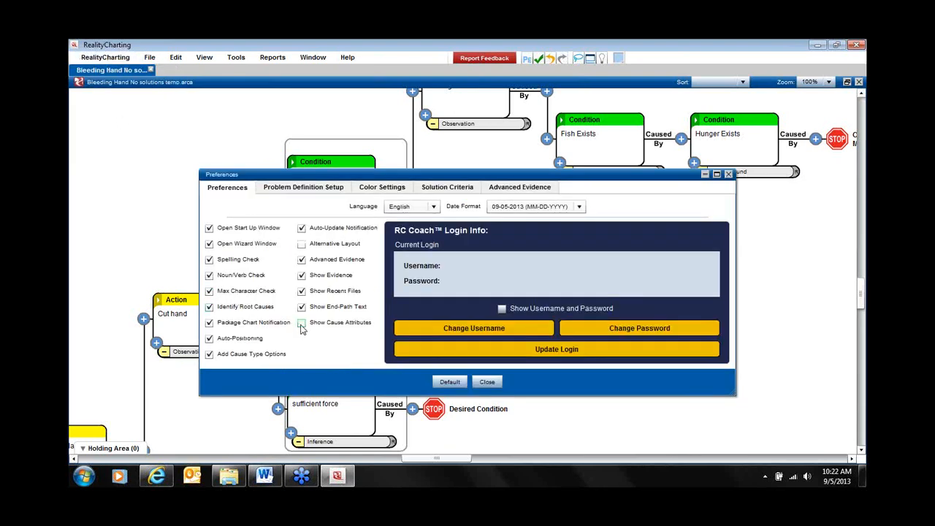
{"action": "left_click", "coordinate": [302, 322]}
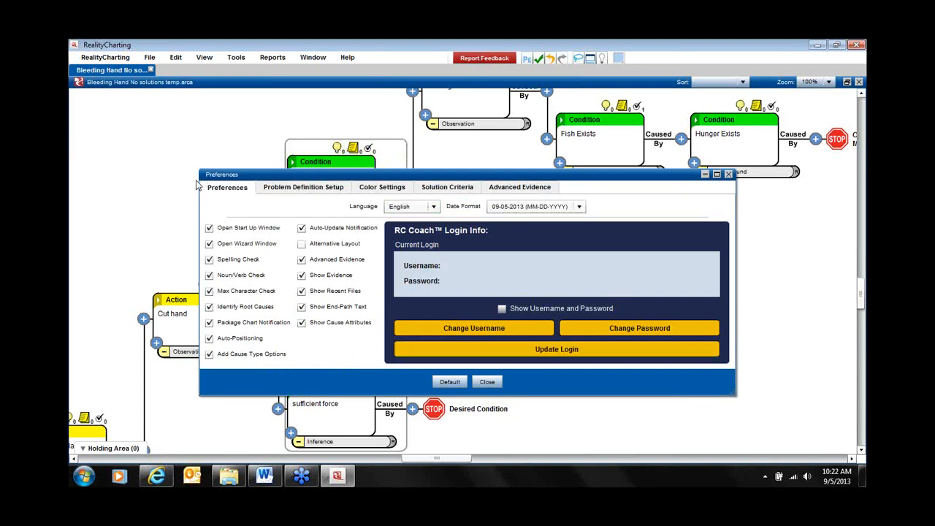
{"action": "left_click", "coordinate": [302, 323]}
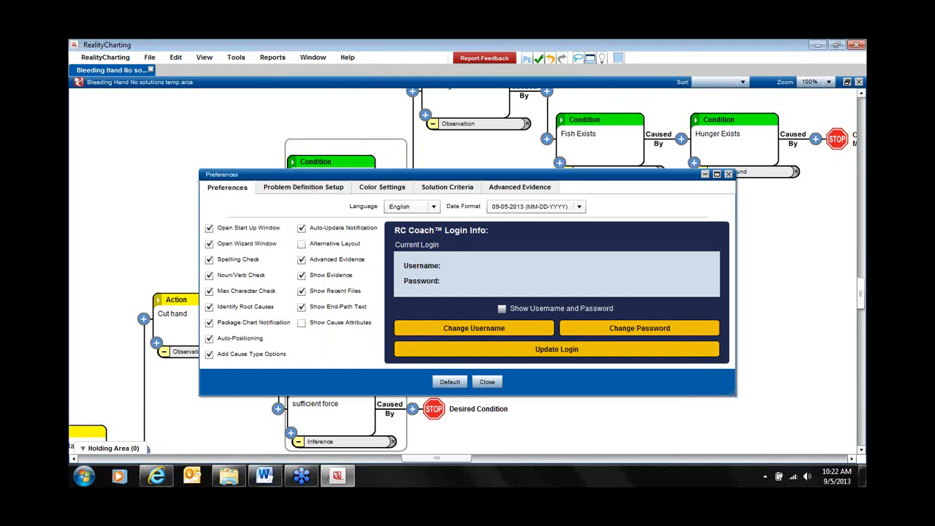
{"action": "left_click", "coordinate": [488, 382]}
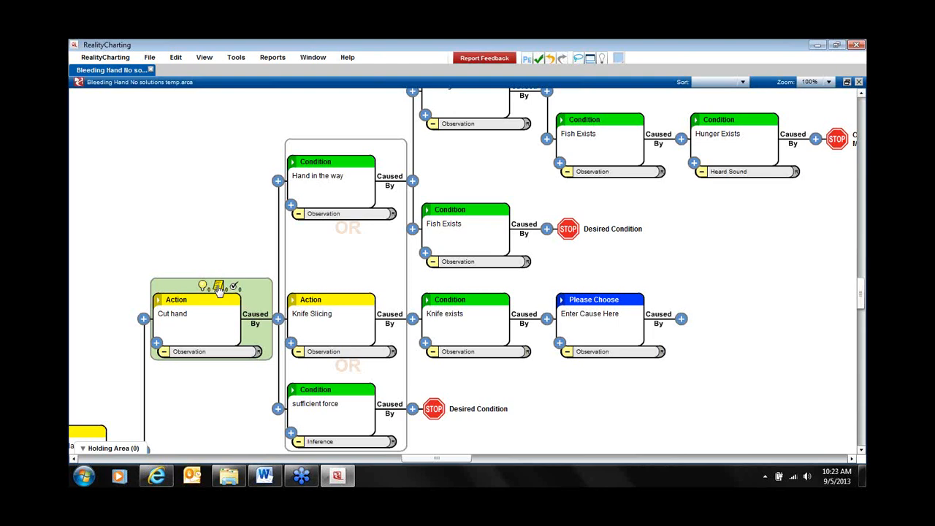
Step: Add the related notes "it hurt very bad", "my own fault" and "I was distracted" to the Cut hand cause
{"action": "left_click", "coordinate": [220, 290]}
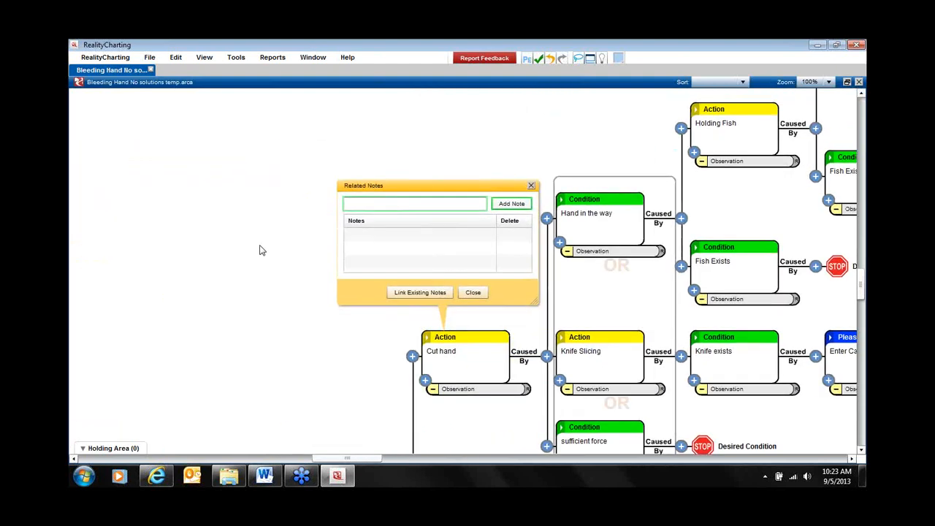
{"action": "type", "text": "it hurt very bad-"}
{"action": "key", "text": "Return"}
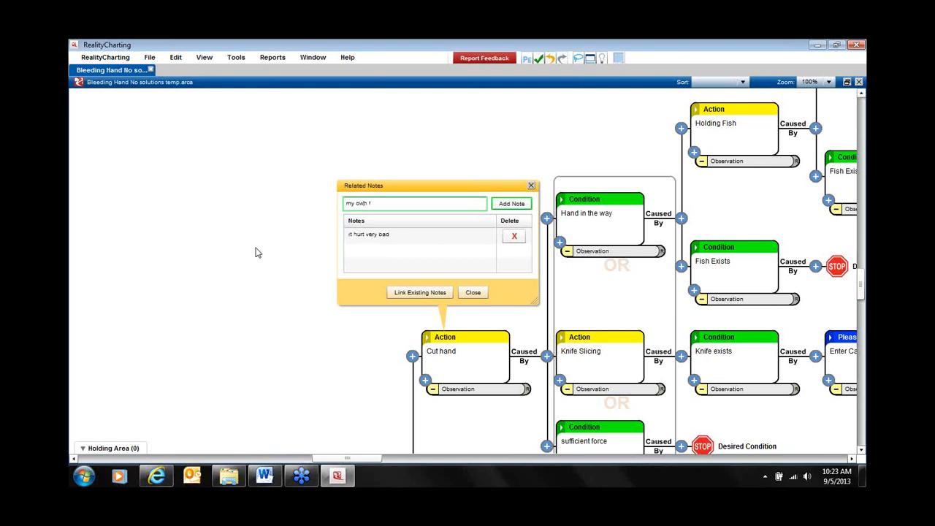
{"action": "key", "text": "Return"}
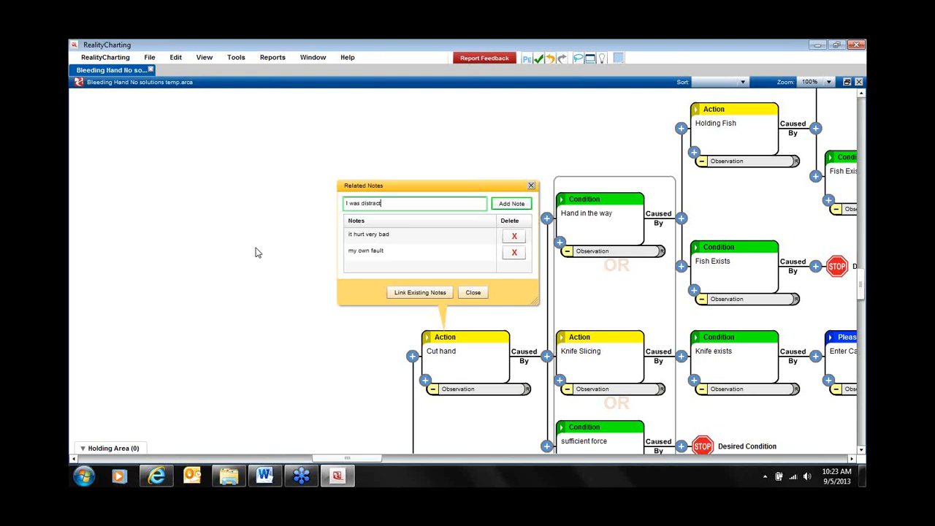
{"action": "key", "text": "Return"}
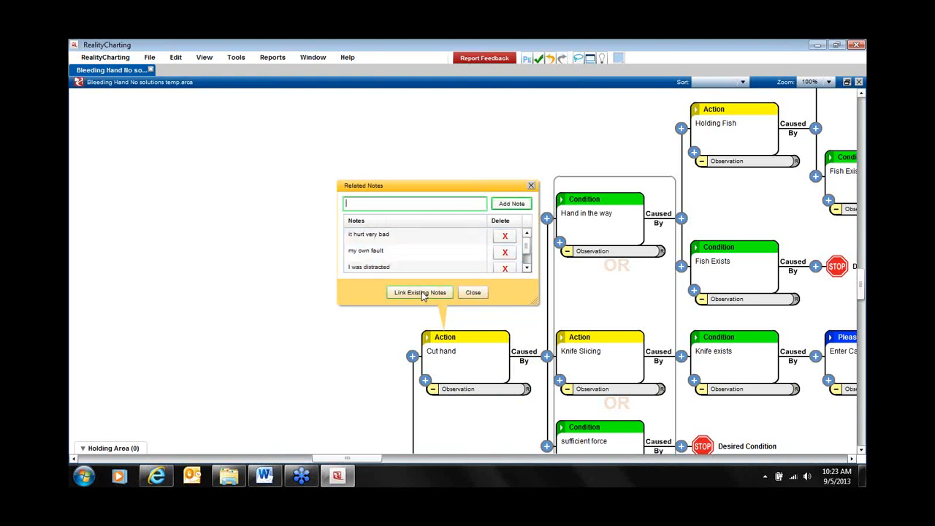
{"action": "mouse_move", "coordinate": [460, 329]}
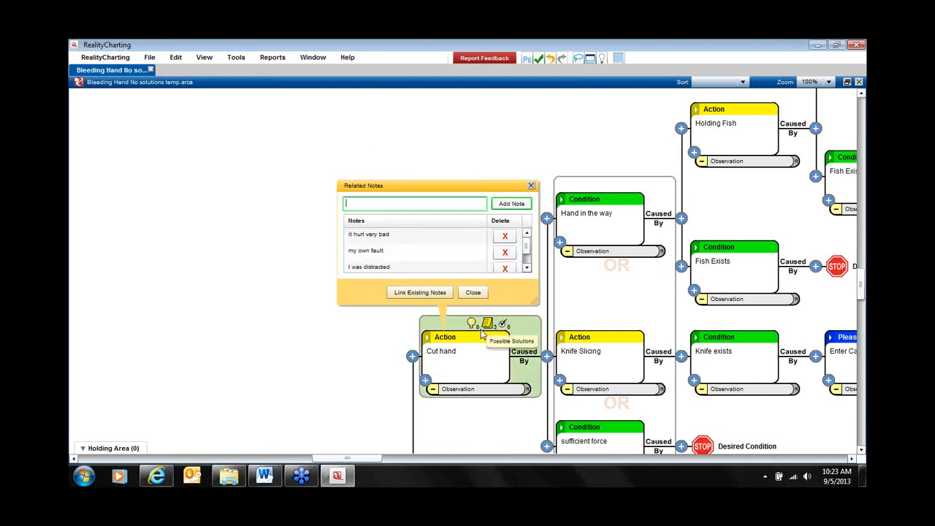
Step: Close the Cut hand notes, add the general note "check golf swing" to the file's notes list, and close it
{"action": "left_click", "coordinate": [473, 292]}
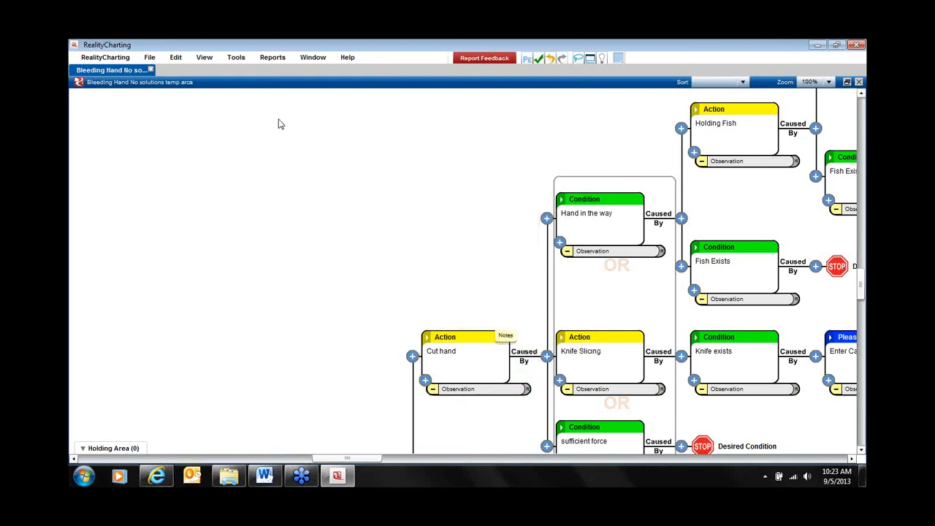
{"action": "left_click", "coordinate": [202, 62]}
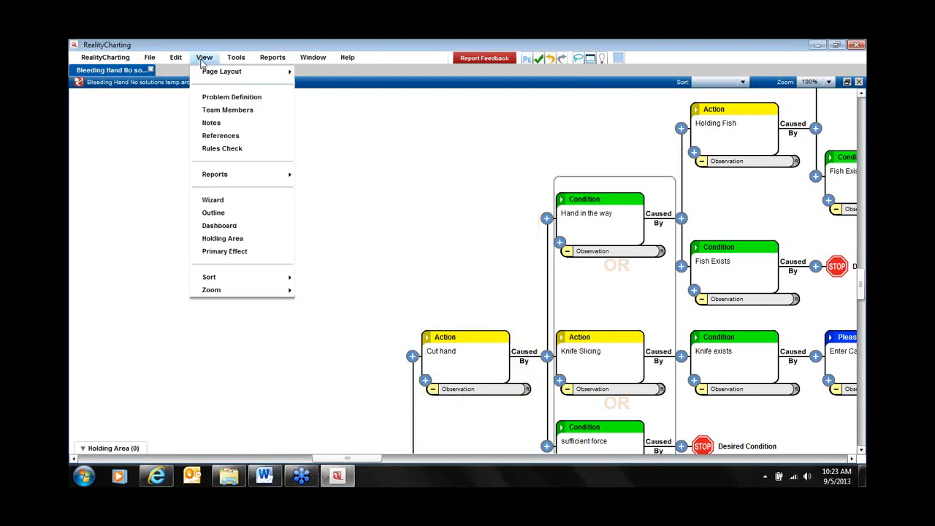
{"action": "left_click", "coordinate": [218, 125]}
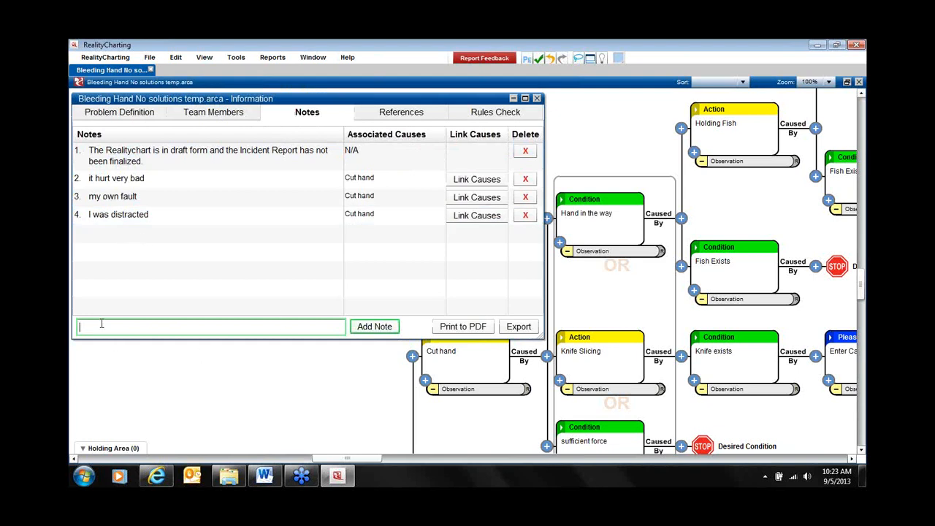
{"action": "type", "text": "check golf swing"}
{"action": "key", "text": "Return"}
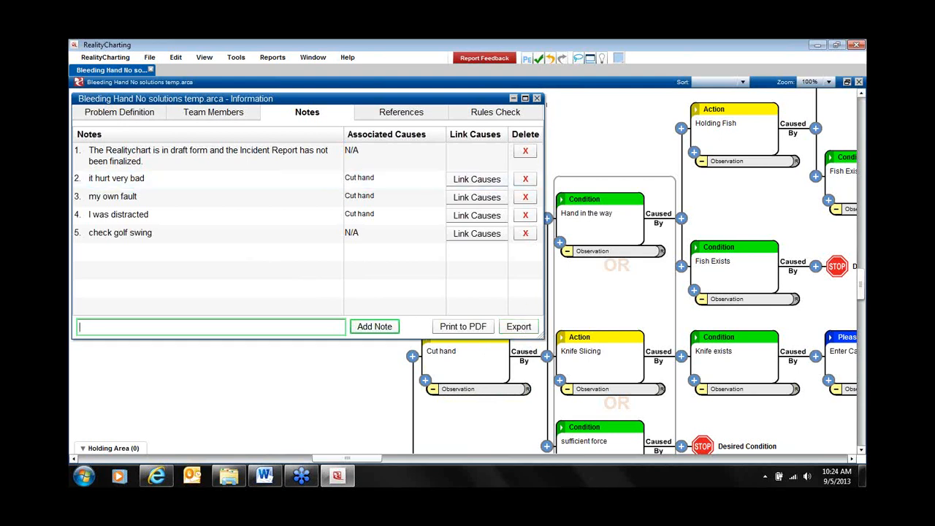
{"action": "left_click", "coordinate": [537, 98]}
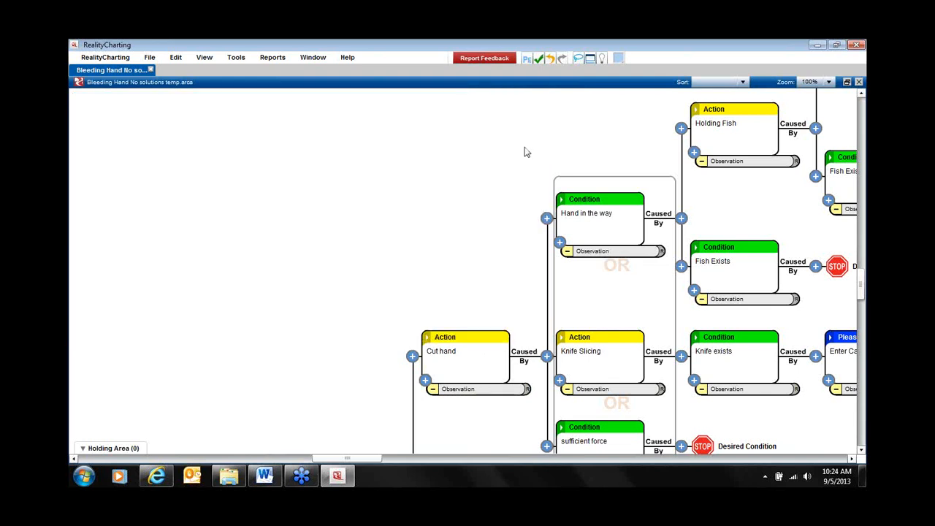
Step: Open the chart's Causal Elements View, maximize it, and dismiss the Windows color scheme prompt
{"action": "left_click_drag", "start_coordinate": [401, 247], "coordinate": [178, 286]}
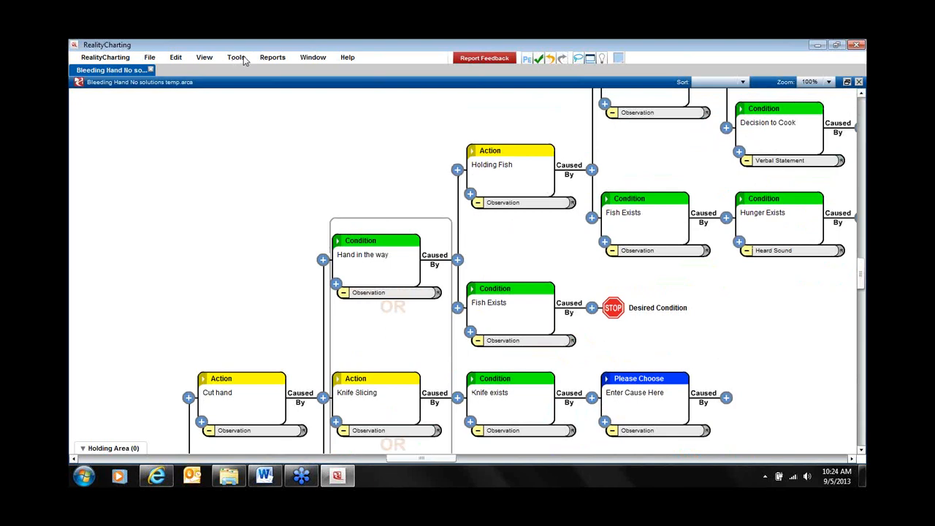
{"action": "left_click", "coordinate": [237, 58]}
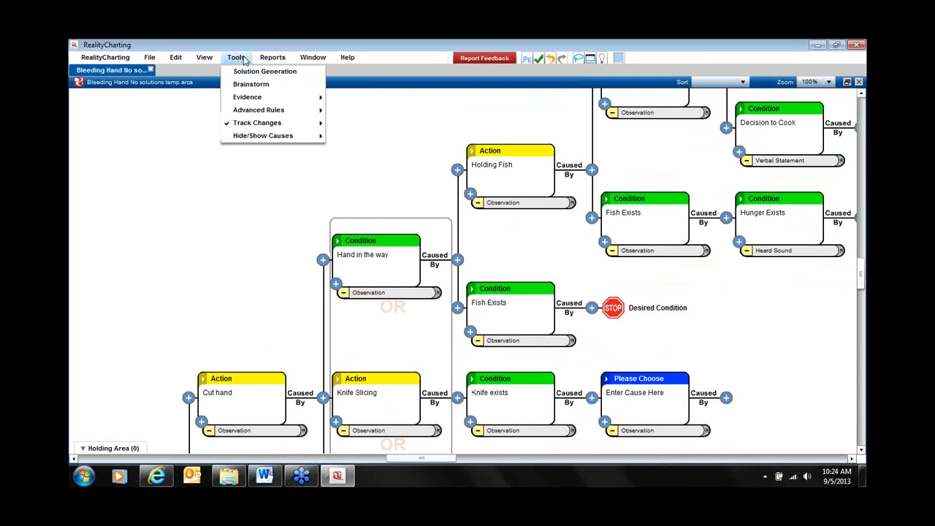
{"action": "mouse_move", "coordinate": [204, 58]}
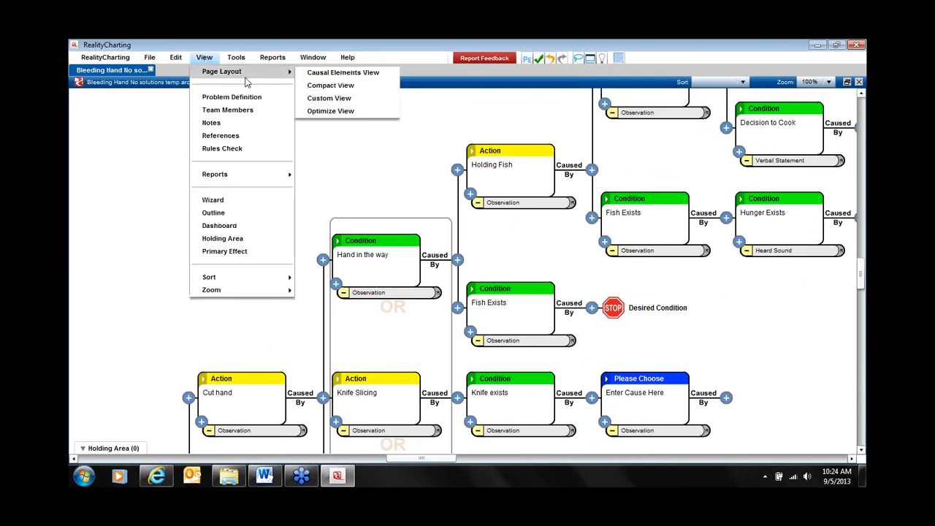
{"action": "left_click", "coordinate": [344, 74]}
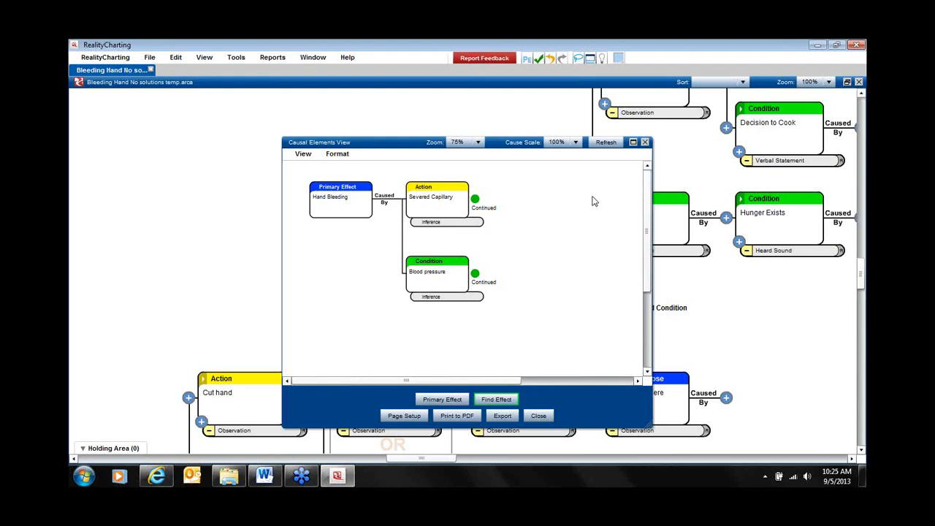
{"action": "left_click", "coordinate": [633, 142]}
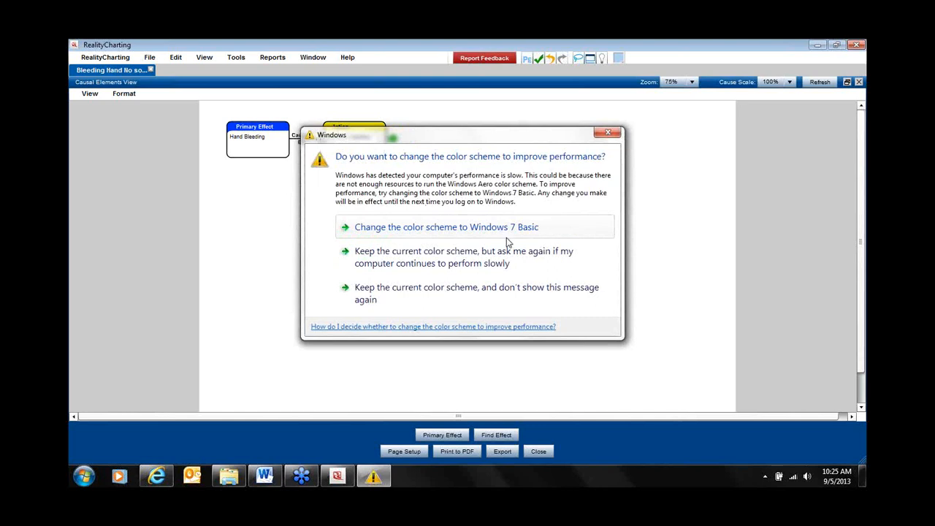
{"action": "left_click", "coordinate": [608, 133]}
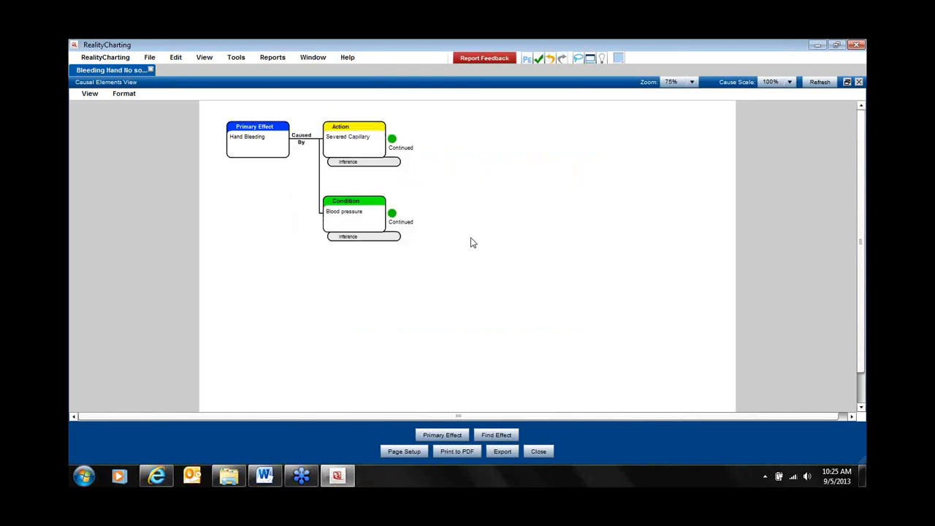
Step: View the causes of Blood pressure, return to the last view, and continue into the causes of Severed Capillary
{"action": "left_click", "coordinate": [391, 215]}
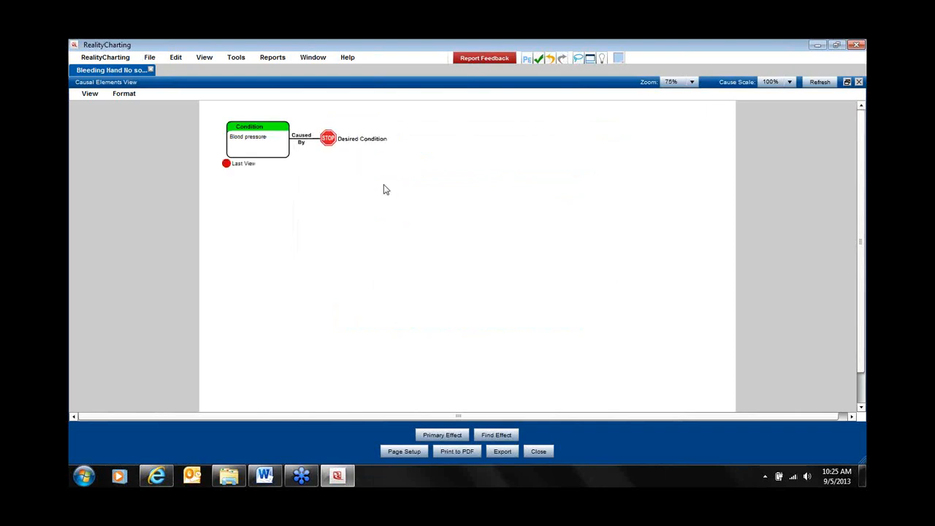
{"action": "left_click", "coordinate": [226, 165]}
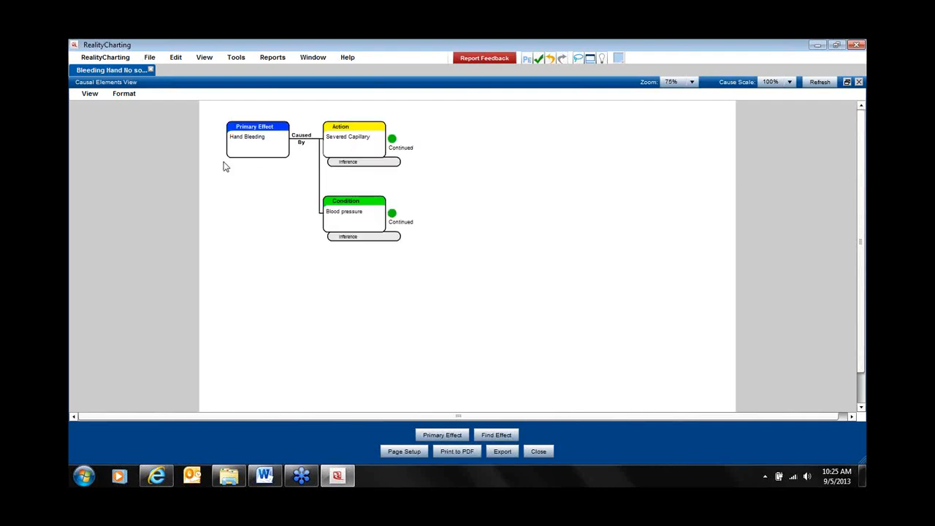
{"action": "left_click", "coordinate": [391, 139]}
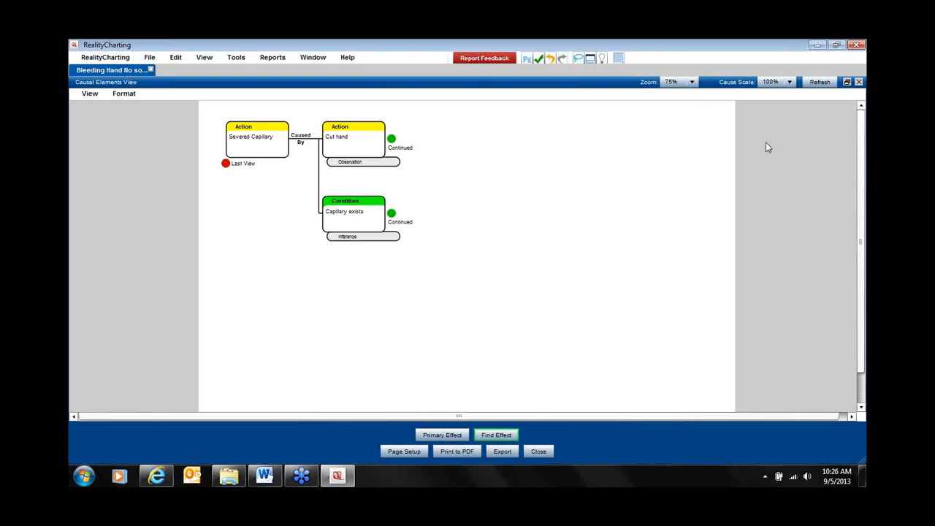
Step: Restore the Causal Elements View to a floating window and move it aside to expose Severed Capillary's causes in the chart
{"action": "left_click", "coordinate": [847, 81]}
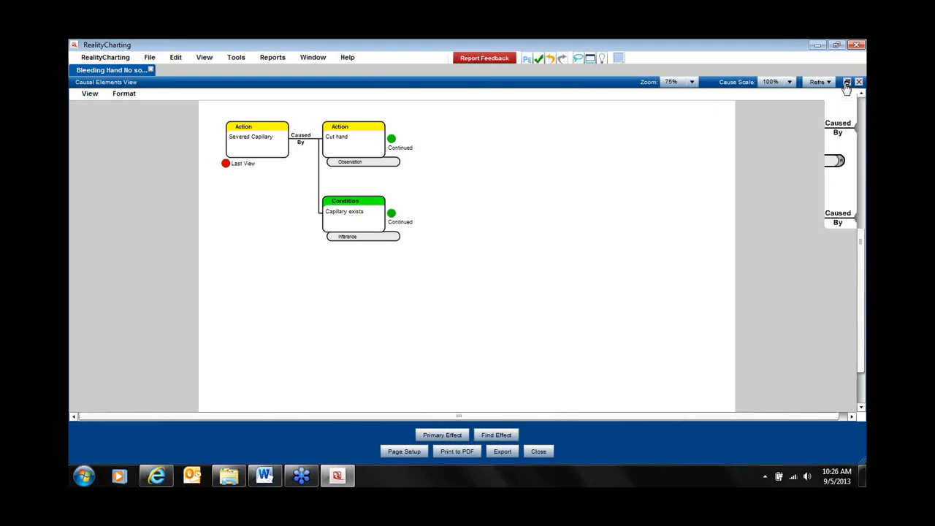
{"action": "left_click_drag", "start_coordinate": [373, 144], "coordinate": [599, 141]}
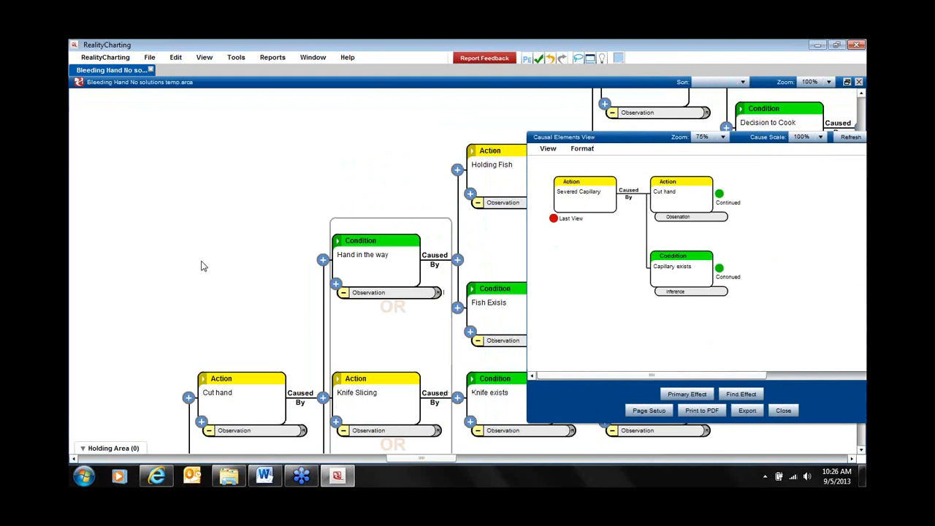
{"action": "left_click_drag", "start_coordinate": [203, 272], "coordinate": [237, 141]}
{"action": "left_click_drag", "start_coordinate": [127, 304], "coordinate": [81, 248]}
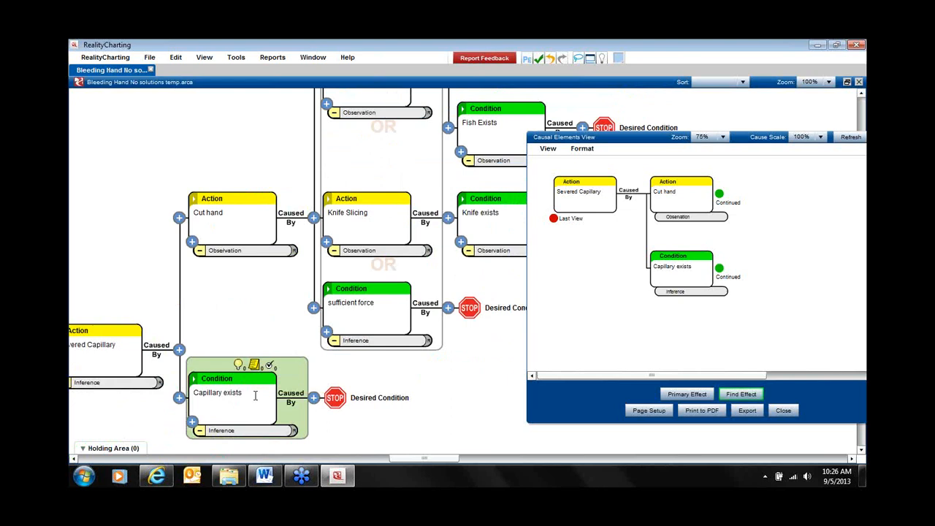
Step: Add a condition cause named "depth of cut" to Severed Capillary in the main chart
{"action": "left_click", "coordinate": [179, 351]}
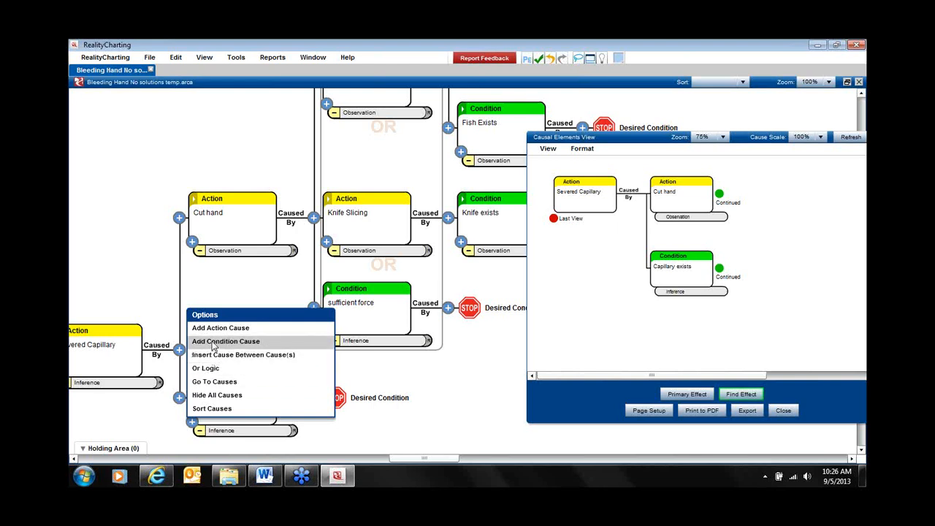
{"action": "left_click", "coordinate": [213, 341]}
{"action": "type", "text": "depth of cut"}
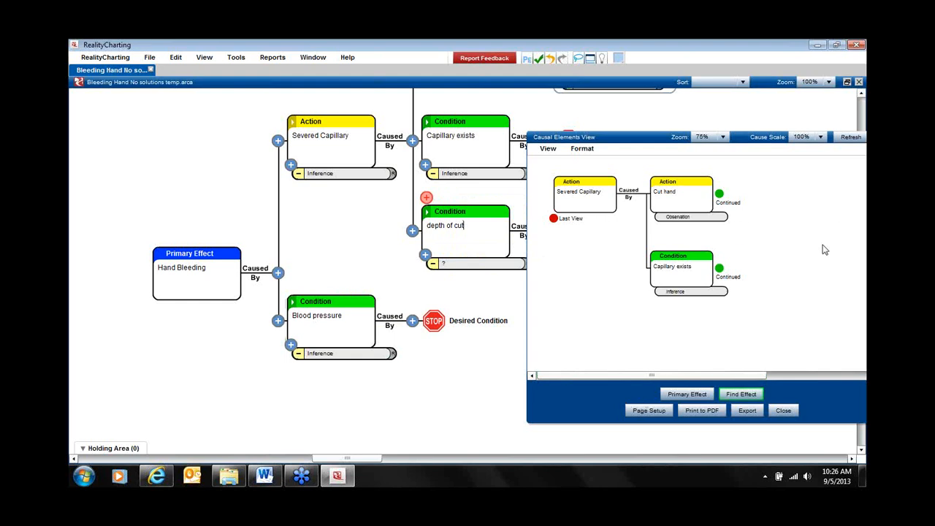
Step: Reposition the Causal Elements View, refresh it, and continue into the causes of Severed Capillary
{"action": "left_click_drag", "start_coordinate": [480, 396], "coordinate": [345, 435]}
{"action": "left_click_drag", "start_coordinate": [641, 138], "coordinate": [548, 121]}
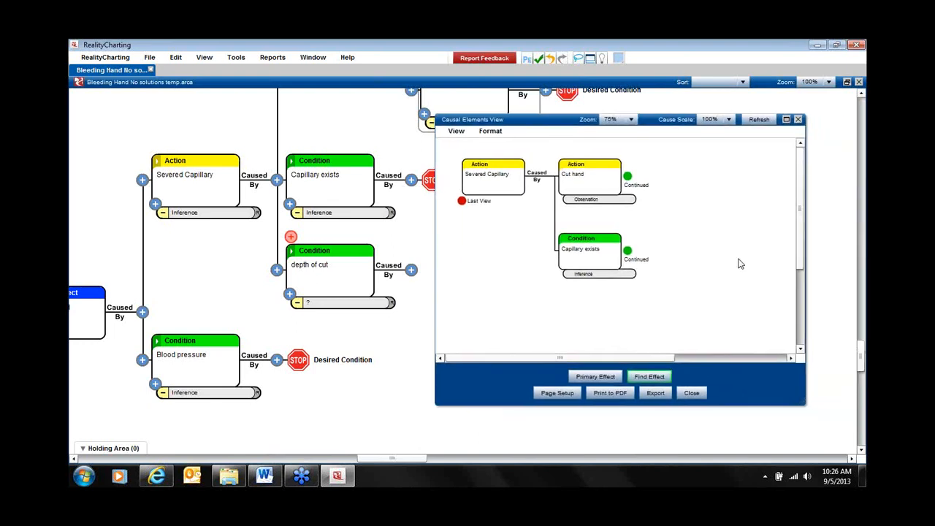
{"action": "left_click", "coordinate": [759, 122]}
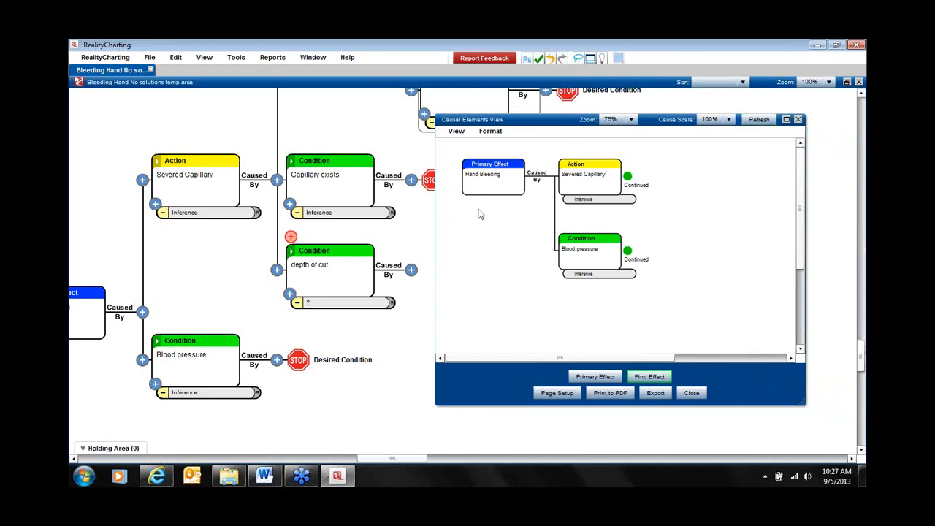
{"action": "left_click", "coordinate": [628, 177]}
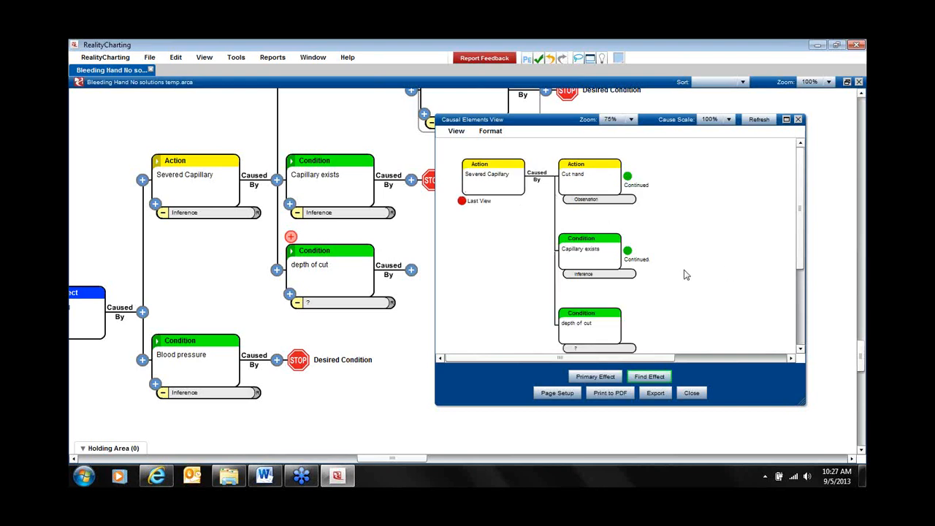
Step: Use Find Effect to display the "Fish eats bait" cause in the Causal Elements View
{"action": "left_click", "coordinate": [655, 377]}
{"action": "left_click", "coordinate": [650, 378]}
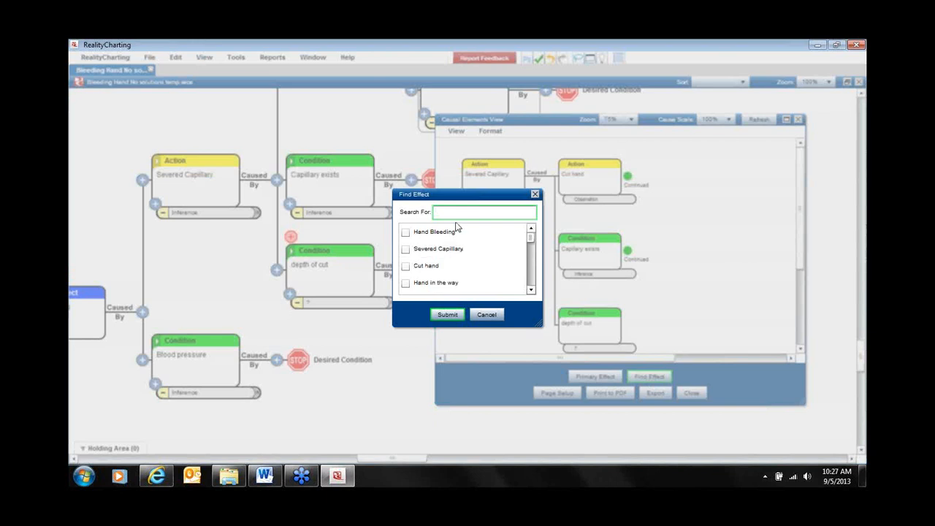
{"action": "left_click_drag", "start_coordinate": [531, 237], "coordinate": [528, 256]}
{"action": "left_click", "coordinate": [405, 267]}
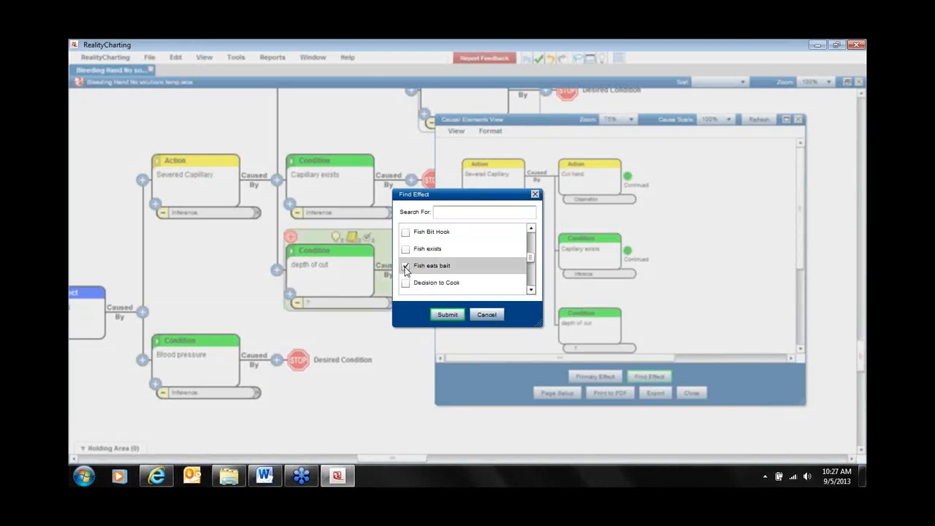
{"action": "left_click", "coordinate": [448, 314]}
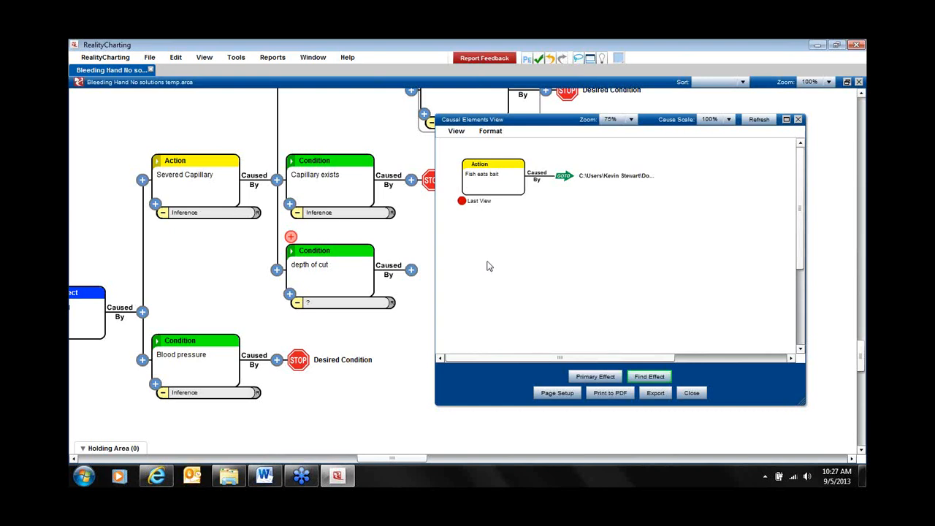
Step: Move the Causal Elements View window clear and return it to the primary effect, Hand Bleeding
{"action": "left_click_drag", "start_coordinate": [515, 123], "coordinate": [378, 112]}
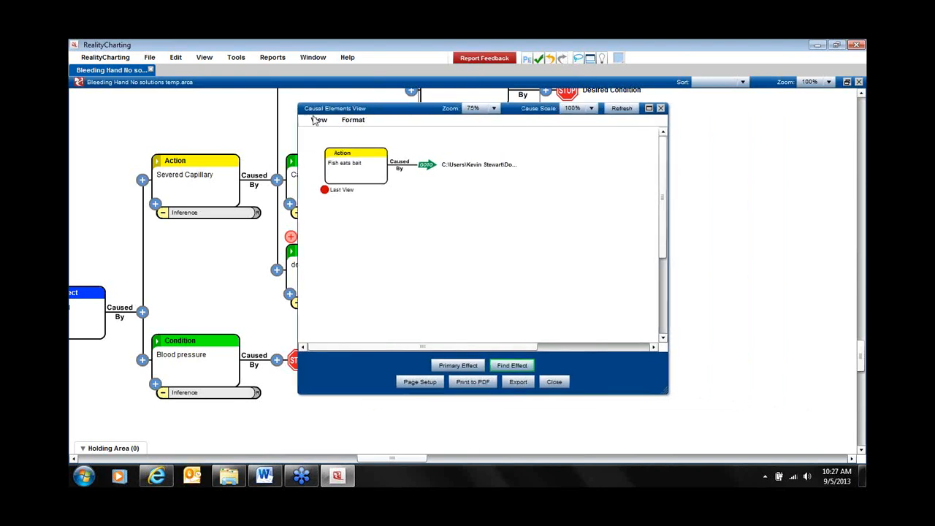
{"action": "left_click", "coordinate": [319, 120]}
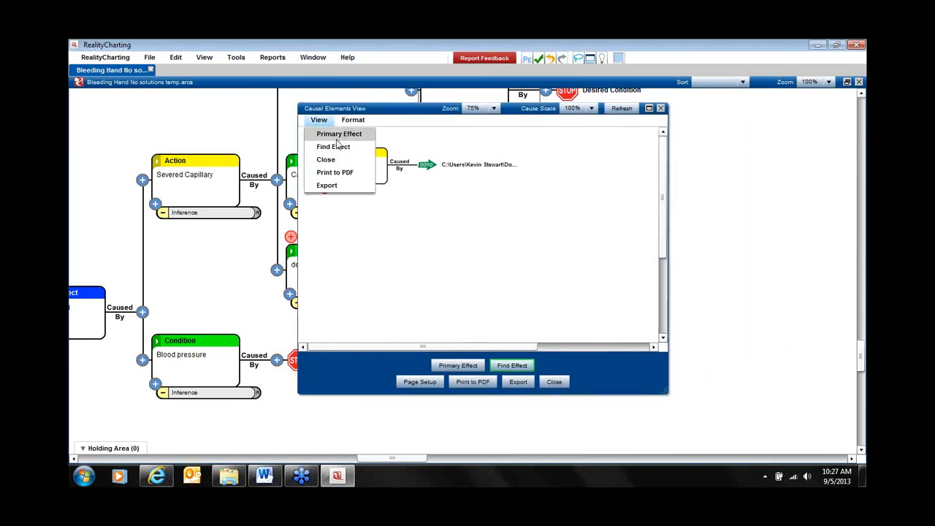
{"action": "left_click", "coordinate": [340, 135]}
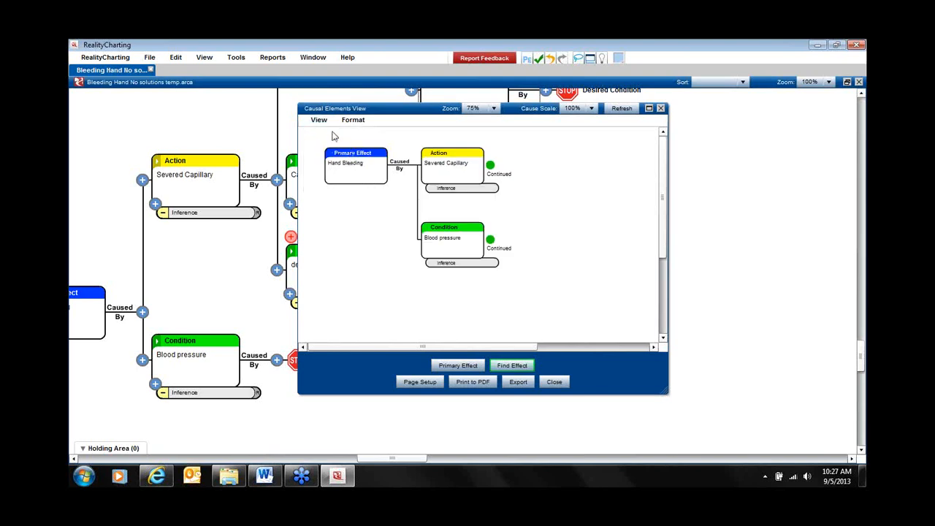
{"action": "left_click", "coordinate": [322, 122]}
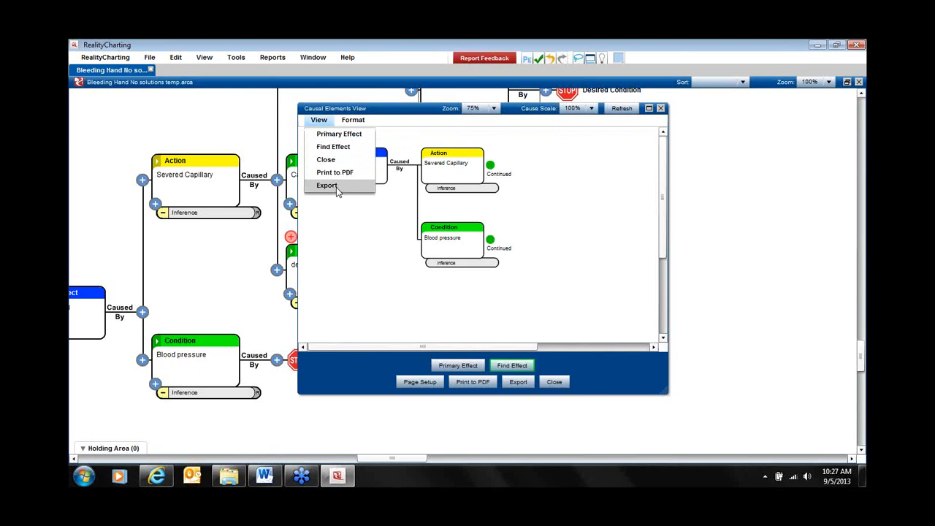
{"action": "mouse_move", "coordinate": [353, 121]}
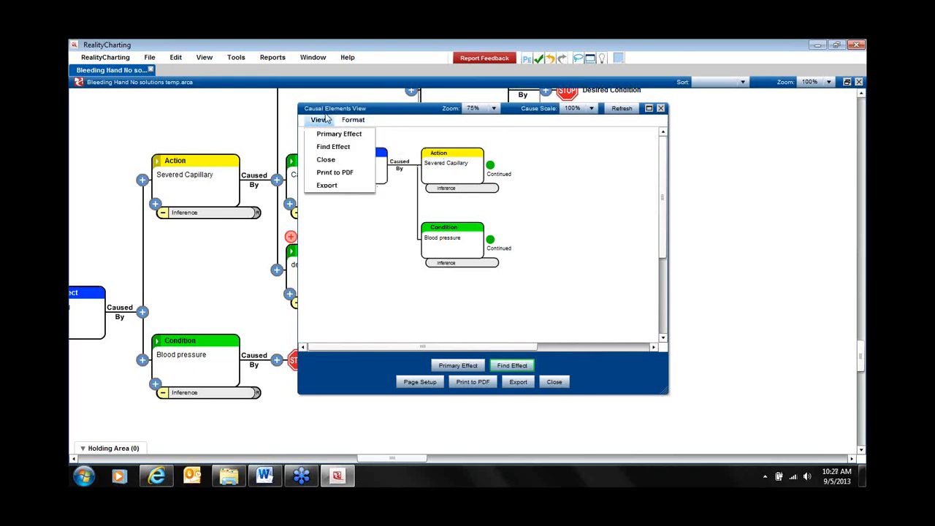
{"action": "left_click", "coordinate": [572, 316]}
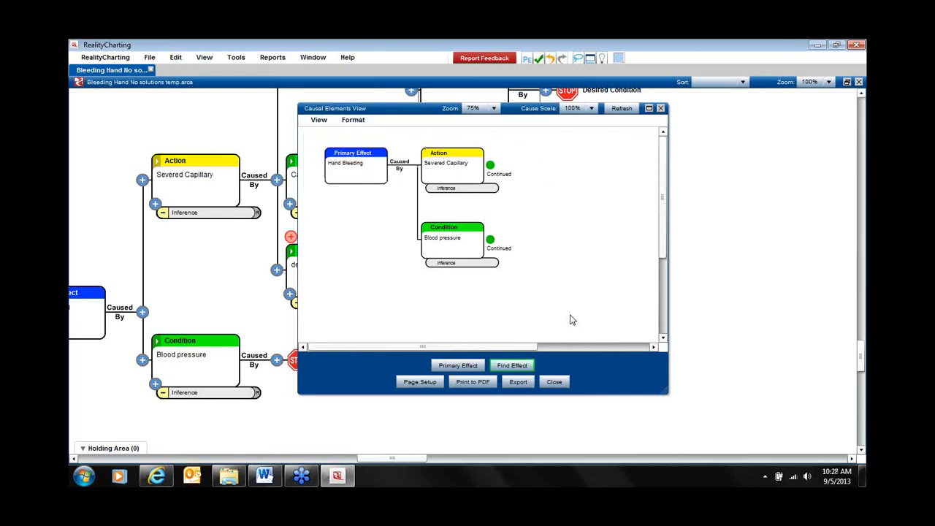
Step: Export the Hand Bleeding causal elements for pasting into another program, dismissing the Windows color scheme prompt
{"action": "left_click", "coordinate": [523, 387]}
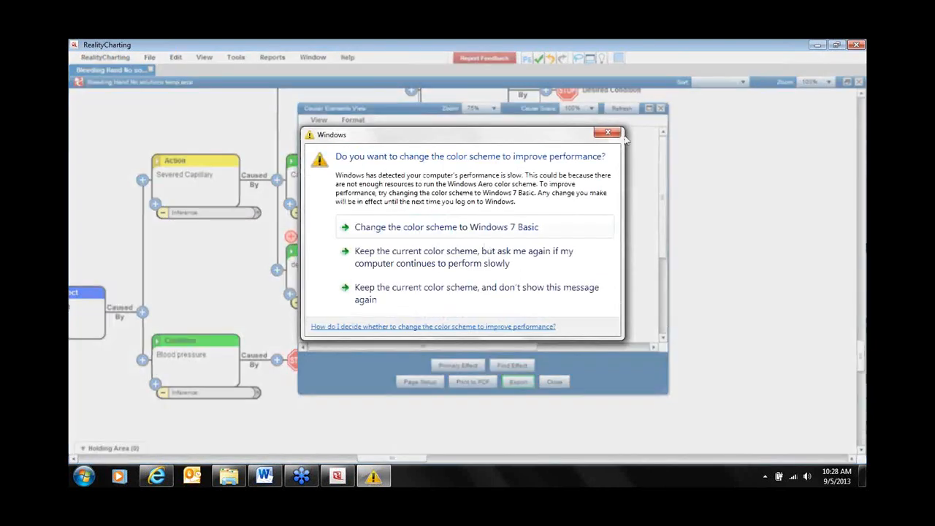
{"action": "left_click", "coordinate": [470, 279]}
{"action": "left_click", "coordinate": [468, 275]}
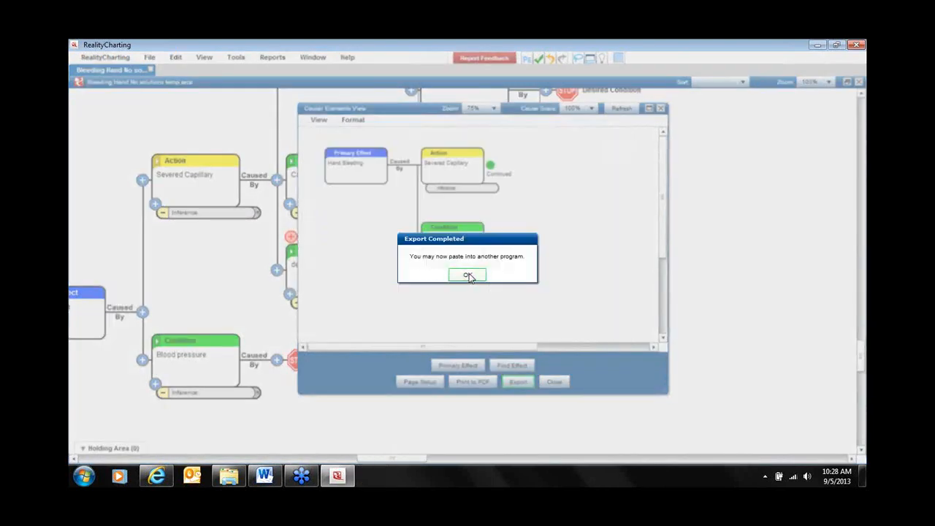
Step: Switch to Word and paste the exported Hand Bleeding causal elements below the action item table
{"action": "left_click", "coordinate": [265, 476]}
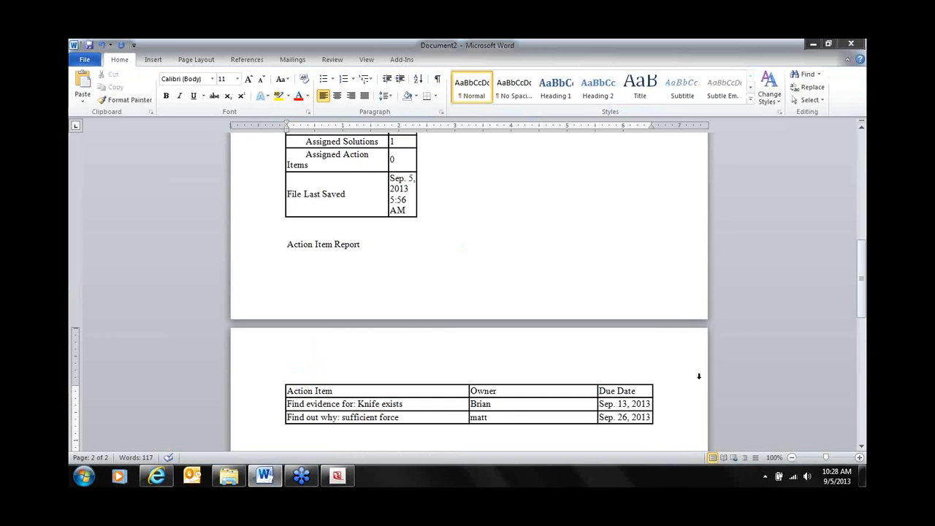
{"action": "scroll", "coordinate": [288, 428], "scroll_direction": "down", "scroll_amount": 1}
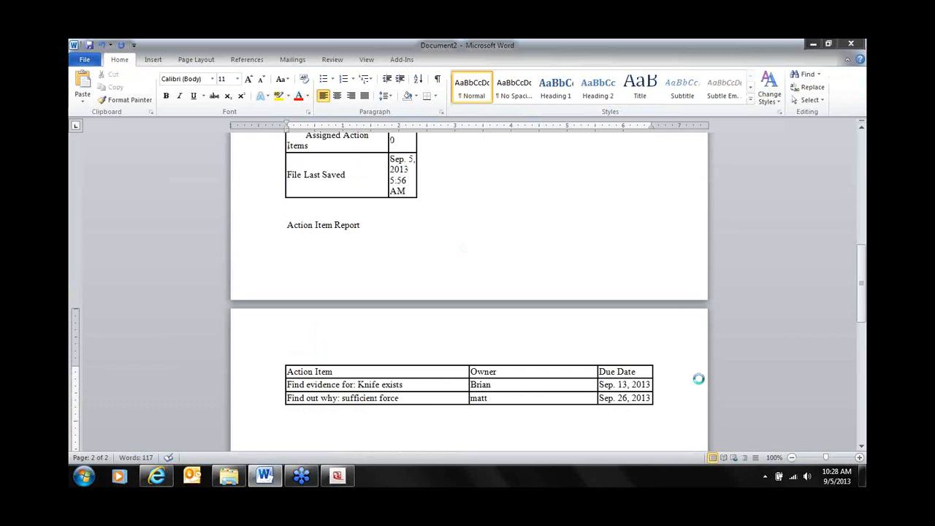
{"action": "scroll", "coordinate": [700, 380], "scroll_direction": "down", "scroll_amount": 5}
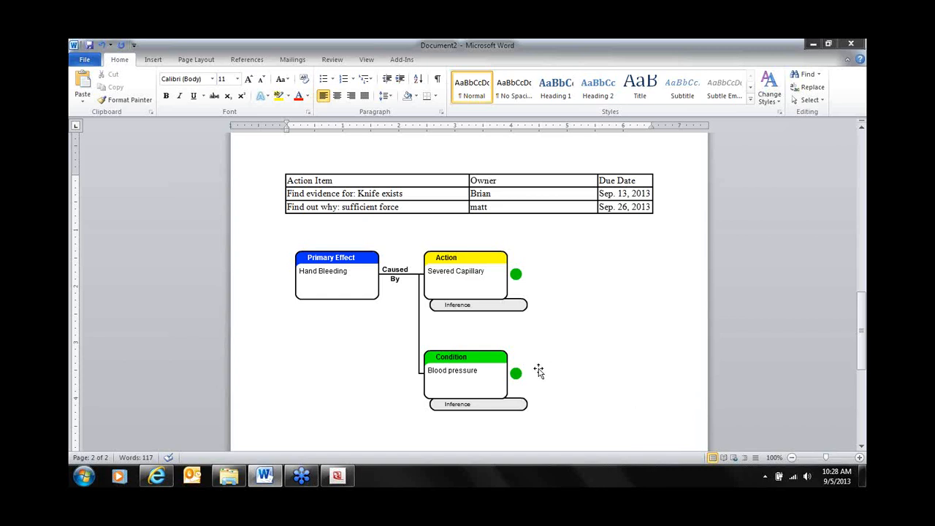
Step: Switch back to RealityCharting and close the Causal Elements View
{"action": "mouse_move", "coordinate": [347, 484]}
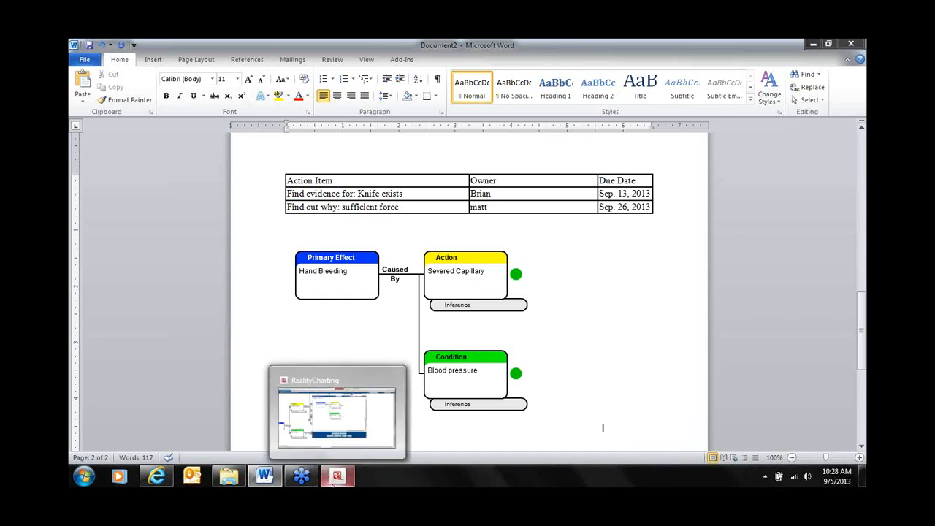
{"action": "left_click", "coordinate": [335, 477]}
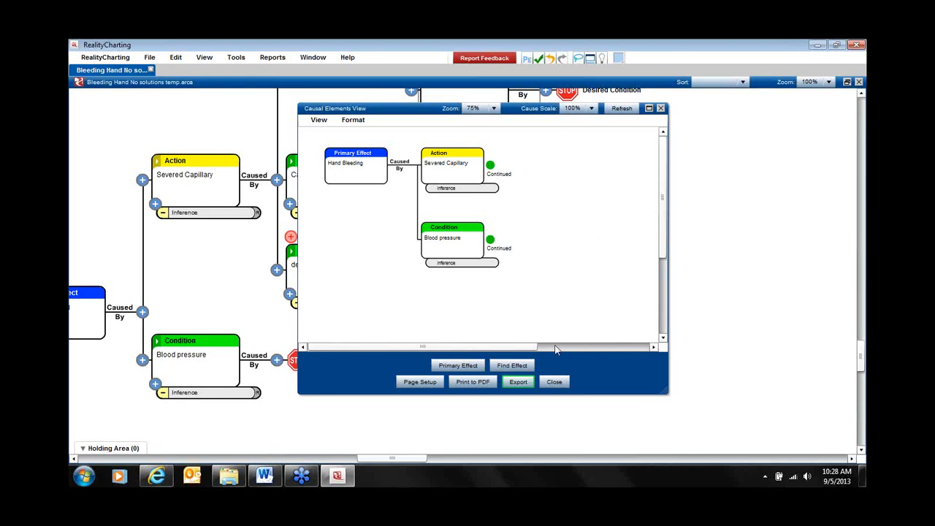
{"action": "left_click", "coordinate": [555, 382]}
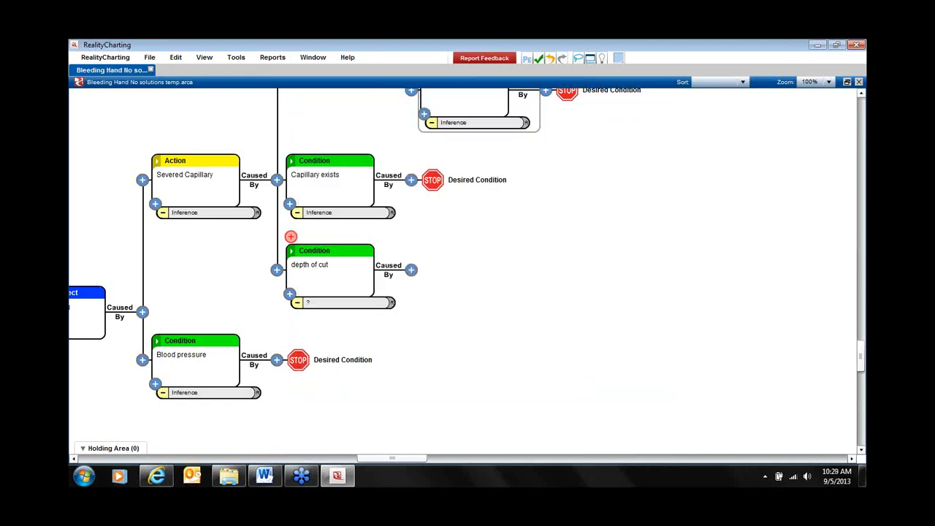
Step: Add New Primary Effect as a reason for stopping on the "Fish exists" condition that leads to Fish Bit Hook
{"action": "left_click_drag", "start_coordinate": [707, 227], "coordinate": [549, 384]}
{"action": "left_click_drag", "start_coordinate": [760, 242], "coordinate": [638, 394]}
{"action": "left_click_drag", "start_coordinate": [757, 230], "coordinate": [486, 435]}
{"action": "left_click_drag", "start_coordinate": [758, 253], "coordinate": [627, 303]}
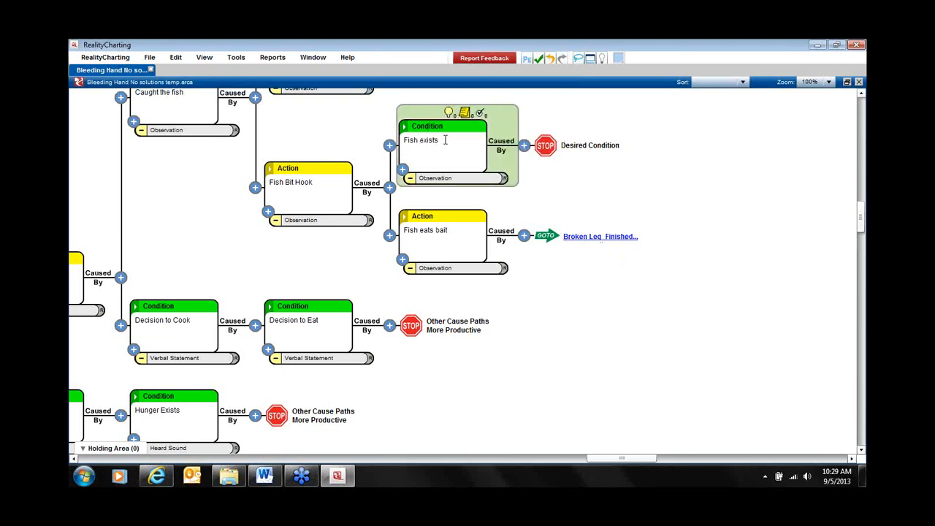
{"action": "left_click", "coordinate": [526, 149]}
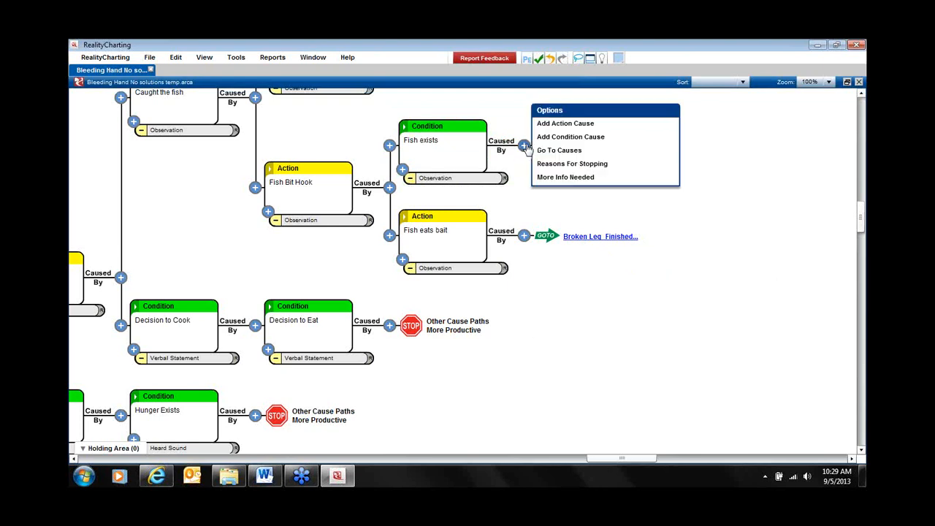
{"action": "left_click", "coordinate": [568, 164]}
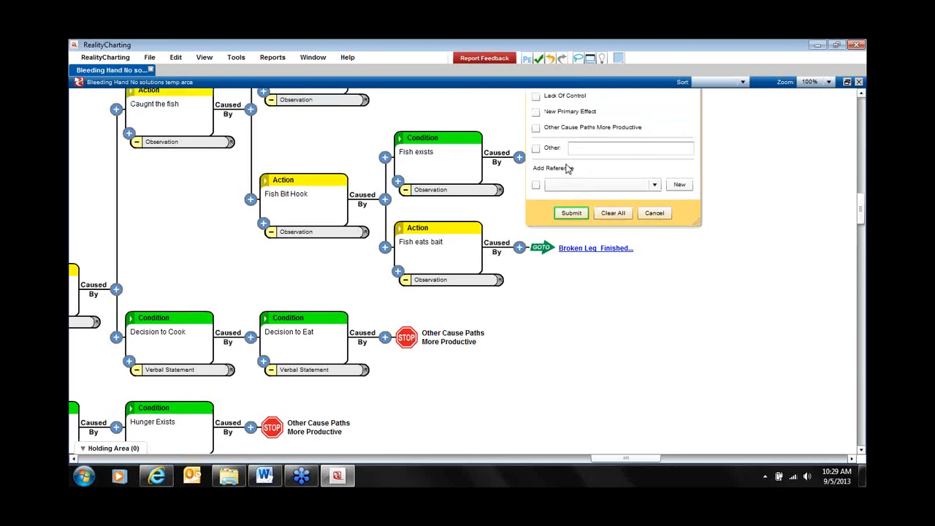
{"action": "left_click", "coordinate": [478, 274]}
{"action": "left_click", "coordinate": [512, 373]}
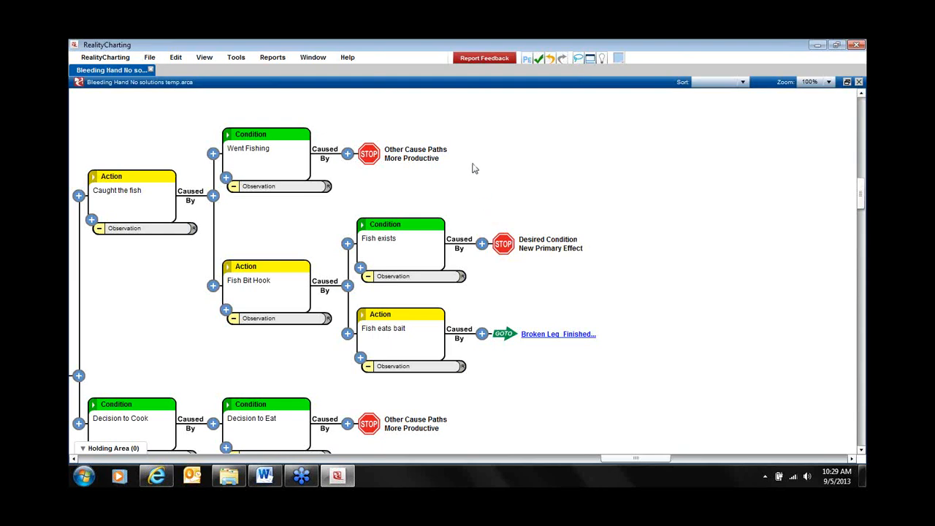
Step: Open Go To Causes for the "Fish exists" condition and enable the Link File option
{"action": "left_click", "coordinate": [483, 245]}
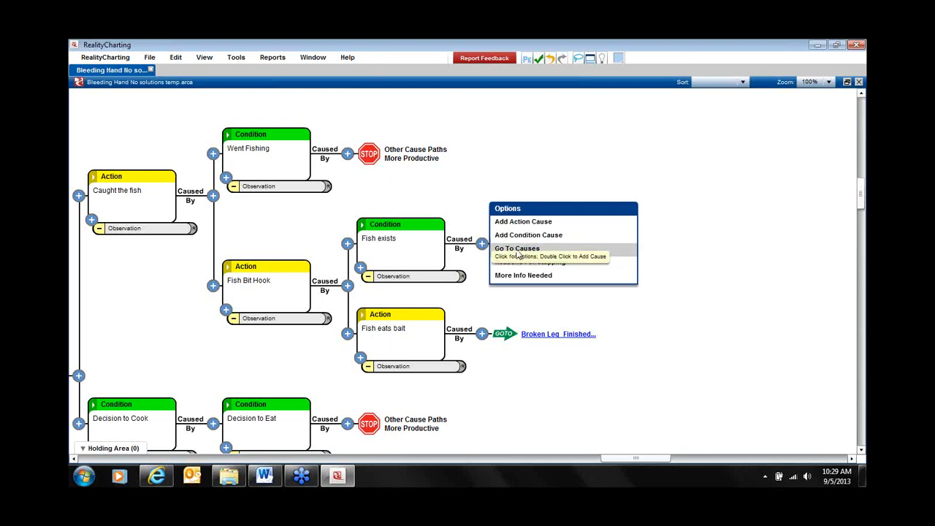
{"action": "left_click", "coordinate": [517, 249]}
{"action": "left_click_drag", "start_coordinate": [823, 193], "coordinate": [774, 218]}
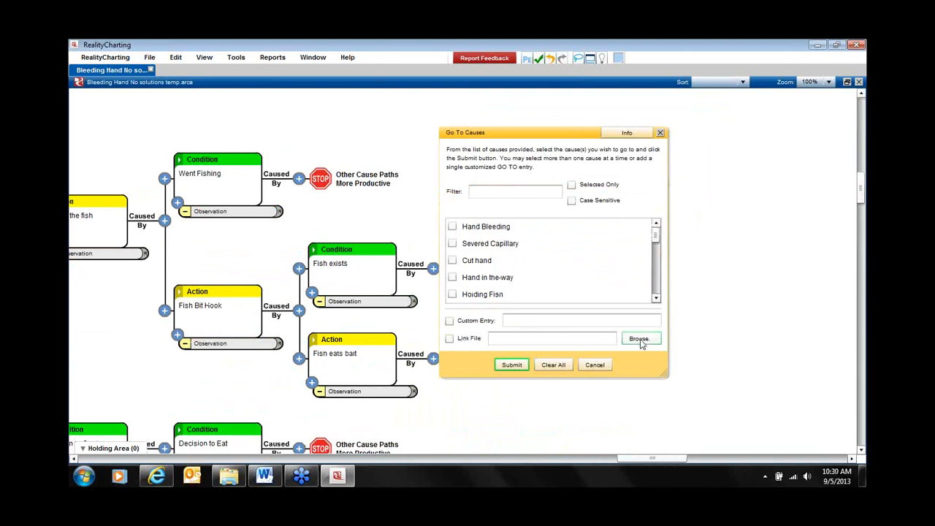
{"action": "left_click", "coordinate": [449, 339]}
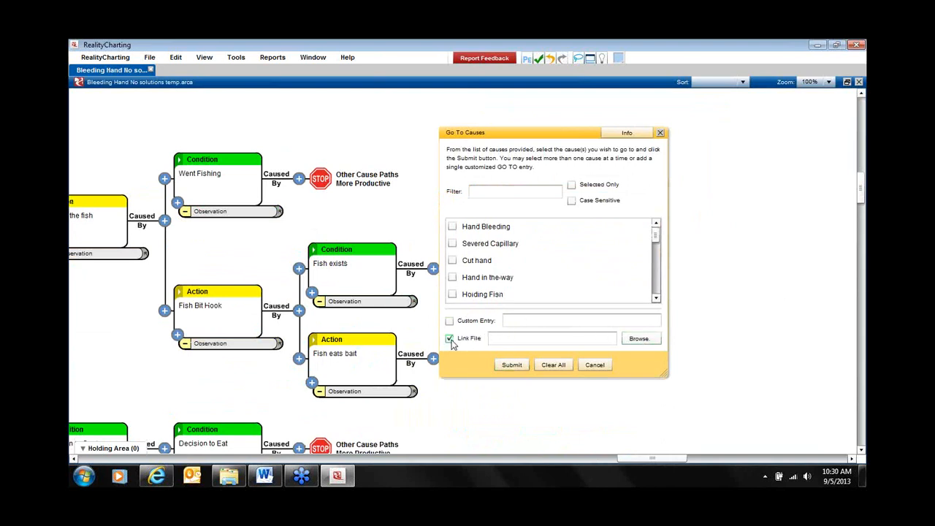
Step: Link the "Fish exists" file from My Documents\Apollo\Webinar to the condition and submit the Go To entry
{"action": "left_click", "coordinate": [641, 341]}
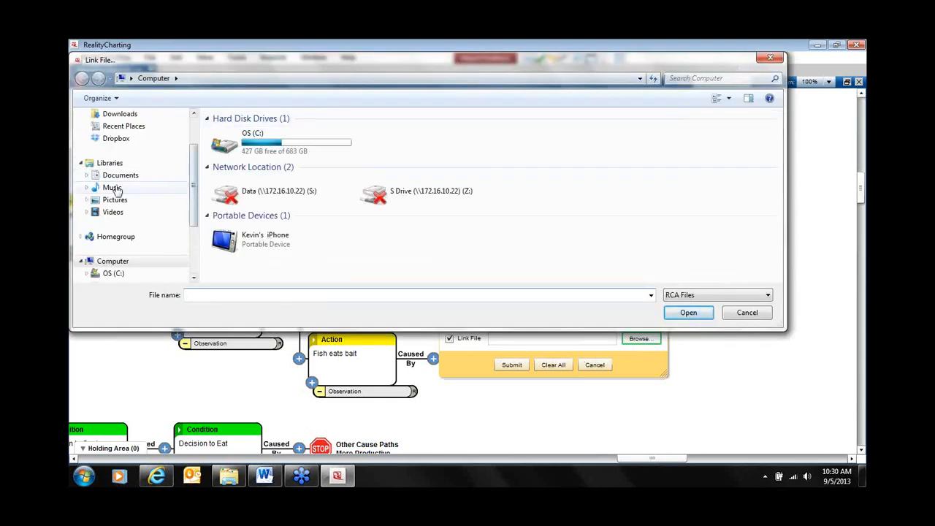
{"action": "left_click", "coordinate": [88, 176]}
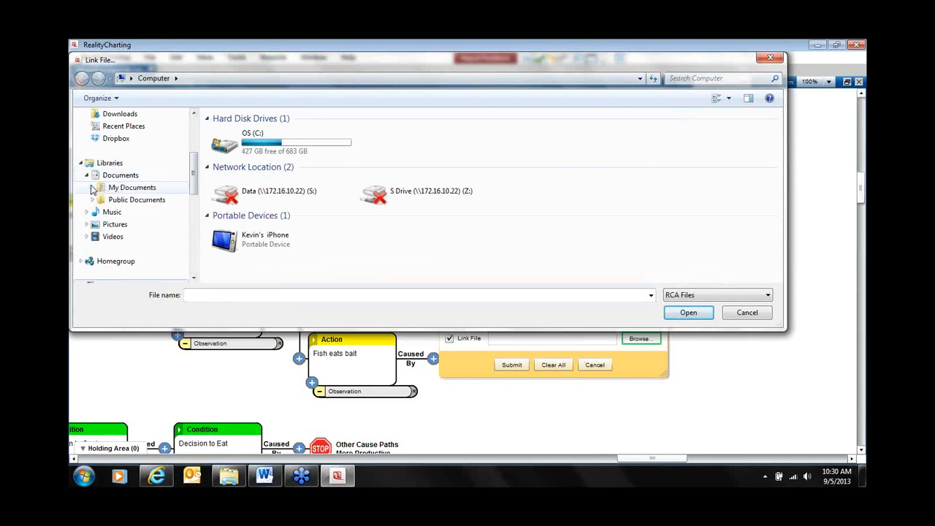
{"action": "left_click", "coordinate": [90, 187]}
{"action": "left_click", "coordinate": [99, 189]}
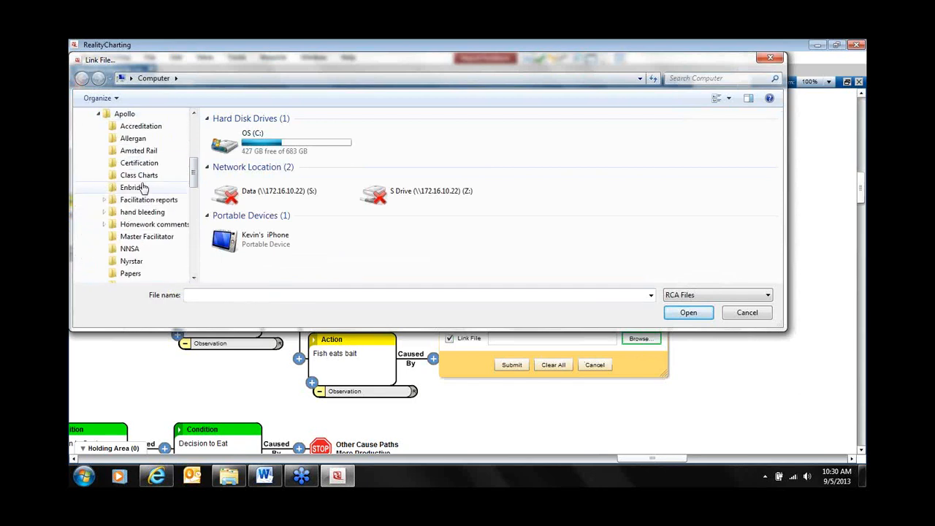
{"action": "left_click_drag", "start_coordinate": [192, 170], "coordinate": [194, 193]}
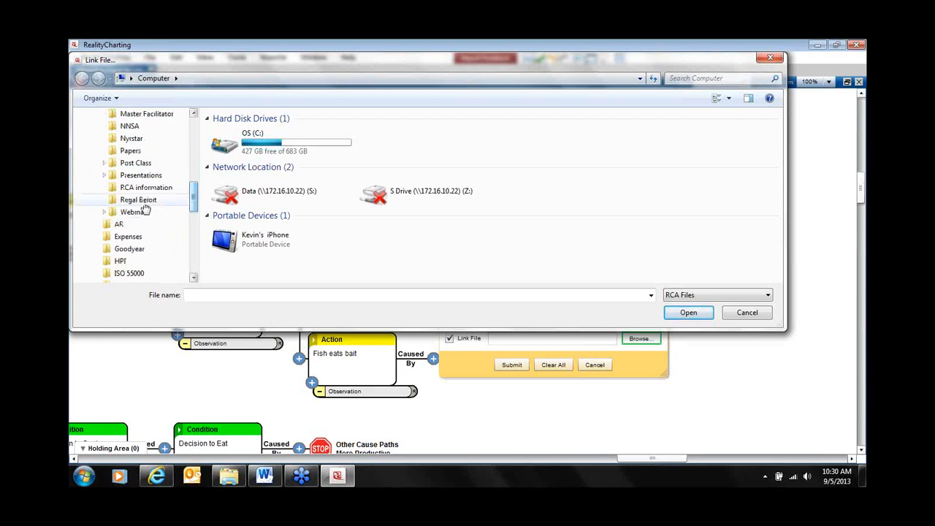
{"action": "left_click", "coordinate": [113, 213]}
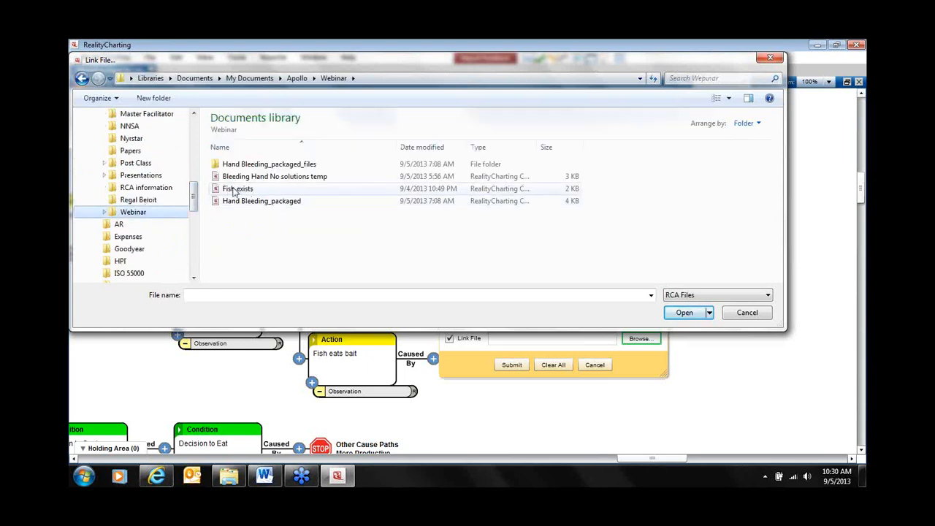
{"action": "left_click", "coordinate": [235, 189]}
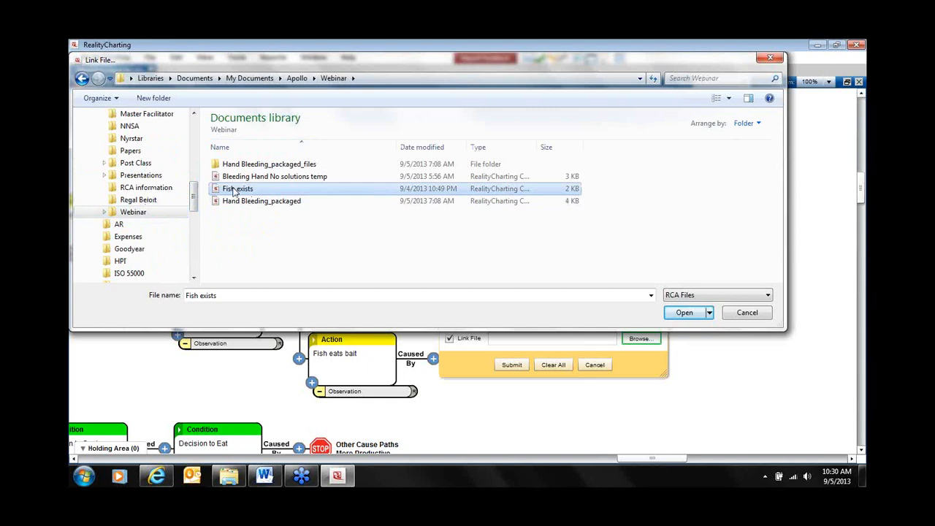
{"action": "left_click", "coordinate": [685, 313]}
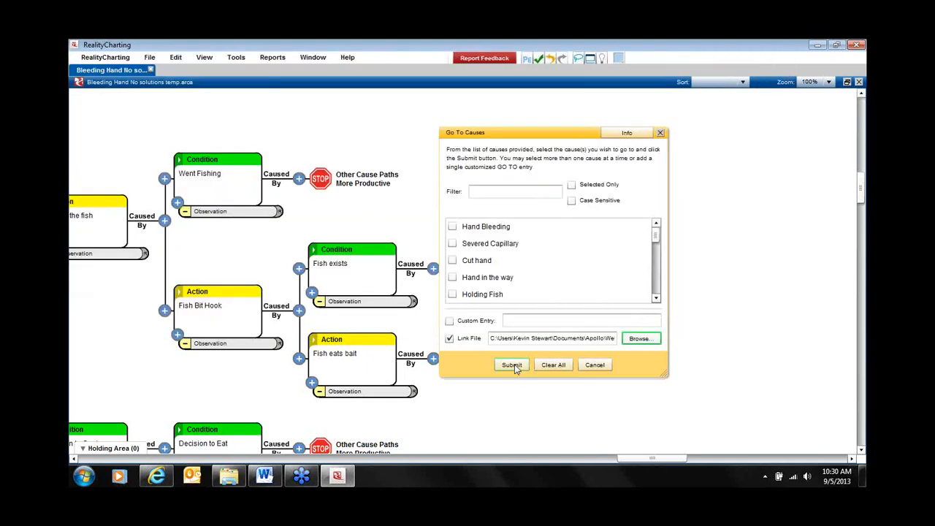
{"action": "left_click", "coordinate": [513, 367]}
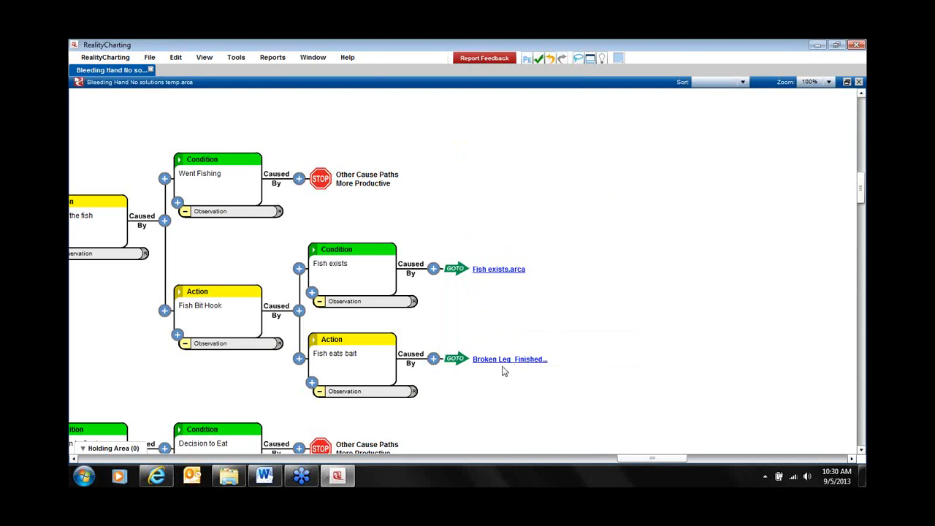
Step: Follow the Fish exists.arca link, close its Information window, and compare the linked chart with the Bleeding Hand chart
{"action": "mouse_move", "coordinate": [256, 144]}
{"action": "left_click", "coordinate": [504, 270]}
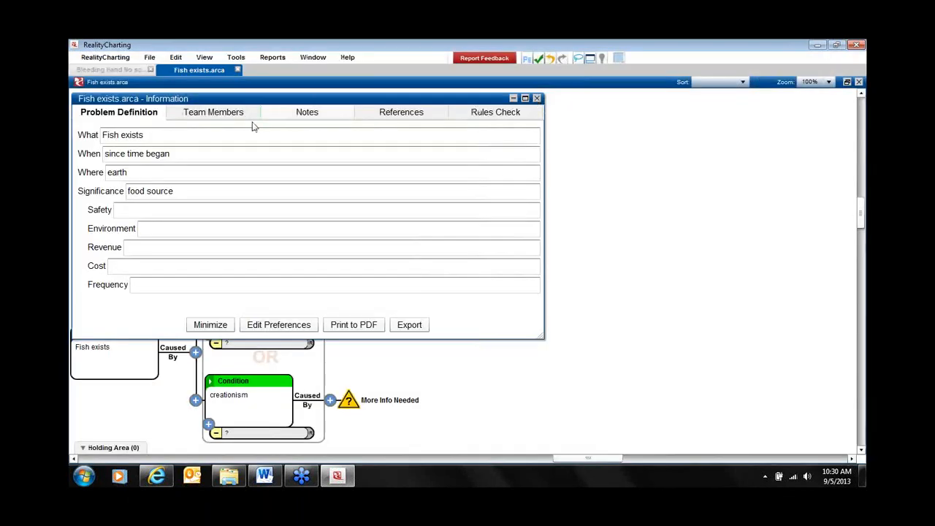
{"action": "left_click", "coordinate": [537, 98]}
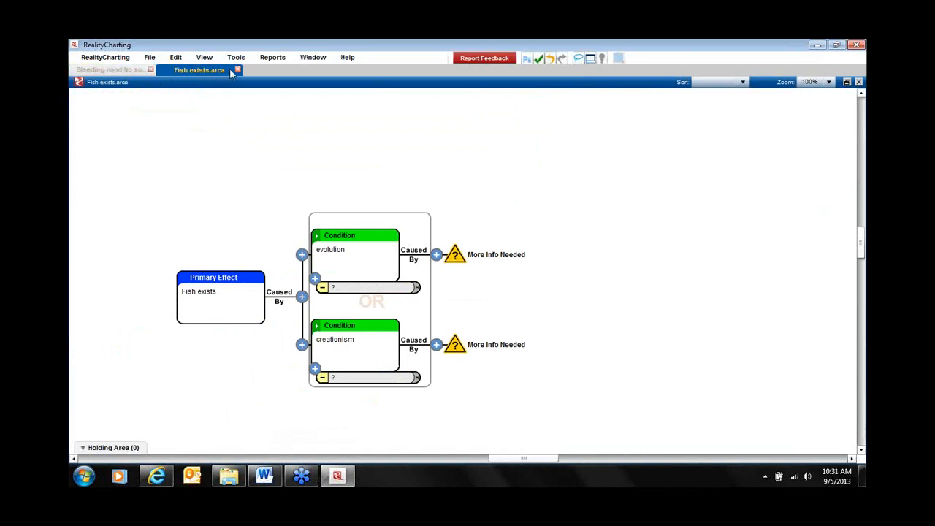
{"action": "left_click", "coordinate": [126, 73]}
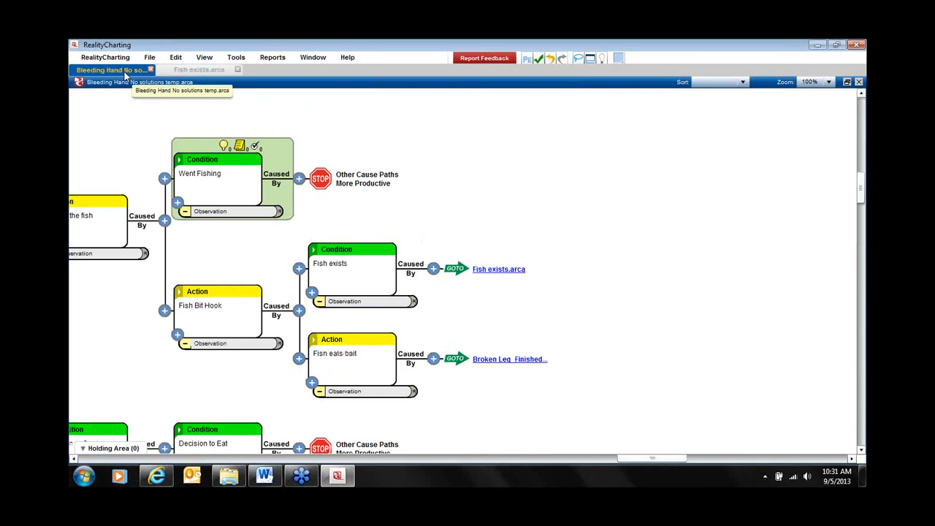
{"action": "left_click", "coordinate": [196, 71]}
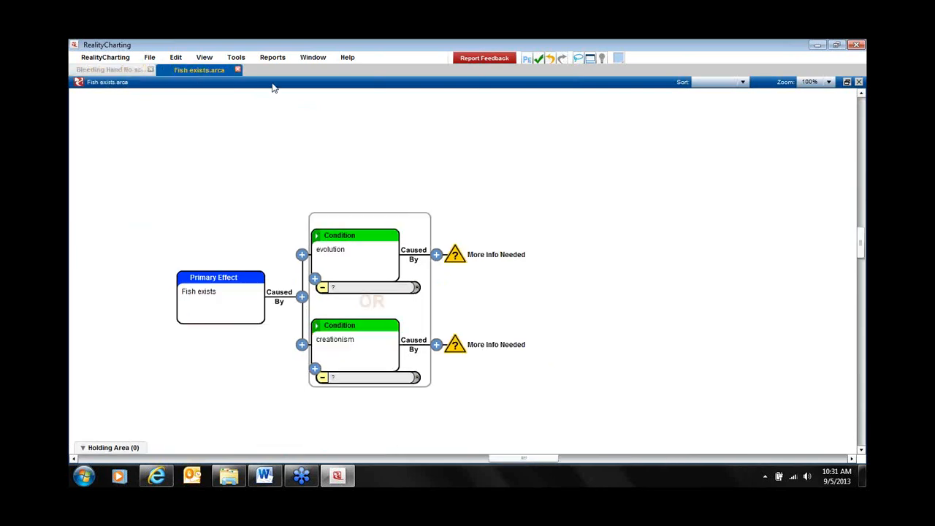
{"action": "left_click", "coordinate": [136, 73]}
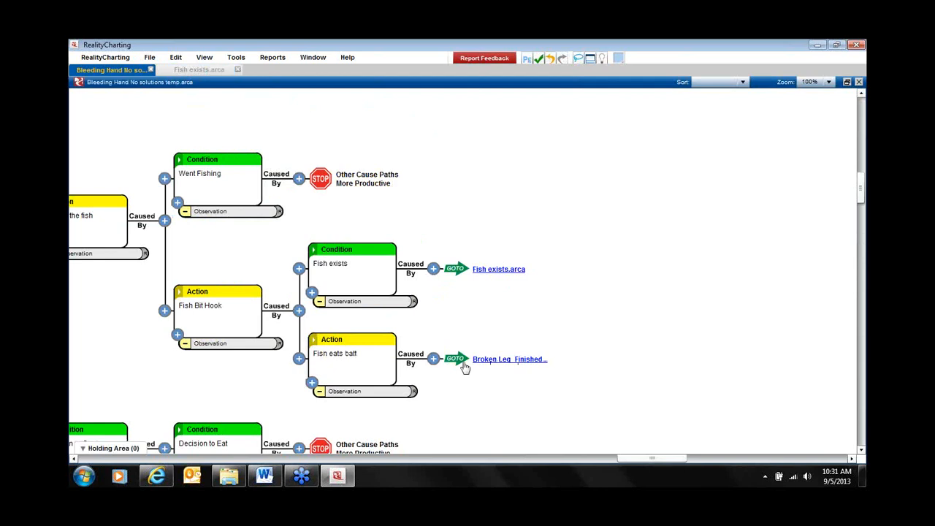
Step: Follow the Broken Leg_Finished link from "Fish eats bait", close its Information window, and return to the Bleeding Hand chart
{"action": "left_click", "coordinate": [510, 362]}
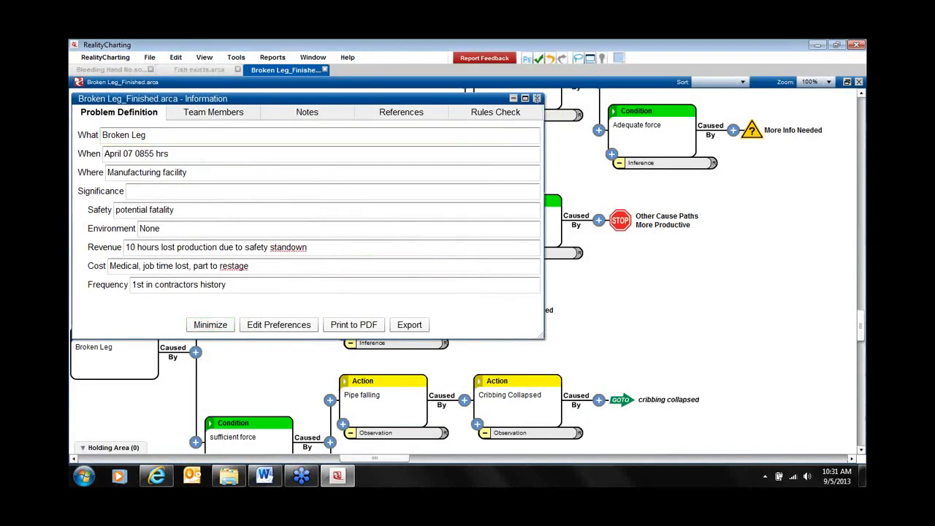
{"action": "left_click", "coordinate": [537, 98]}
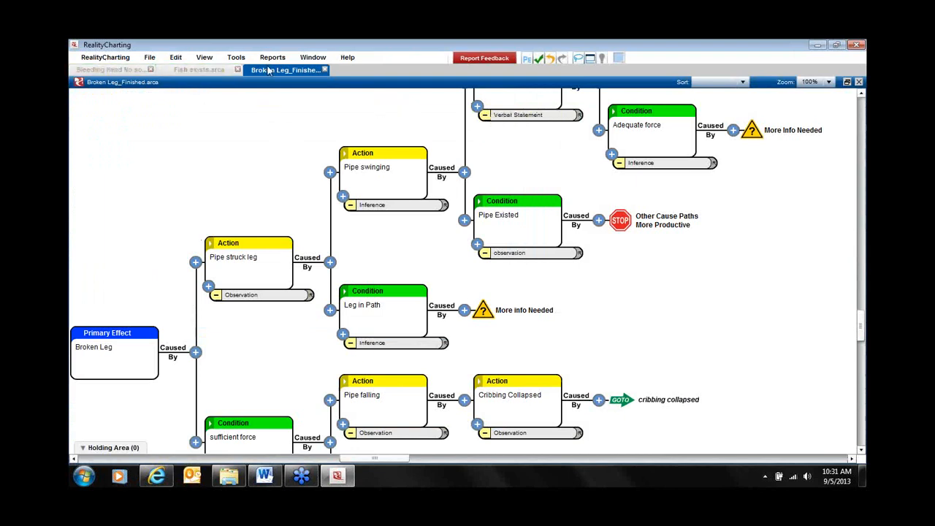
{"action": "left_click", "coordinate": [128, 70]}
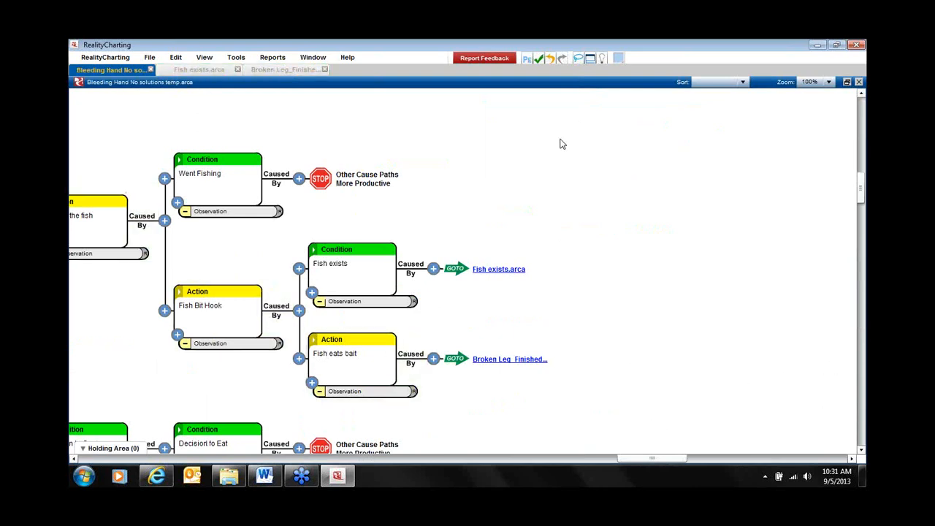
Step: Return to the Hand Bleeding primary effect and examine the chart through to the causes of "Cut hand"
{"action": "left_click", "coordinate": [528, 63]}
{"action": "left_click_drag", "start_coordinate": [616, 306], "coordinate": [655, 361]}
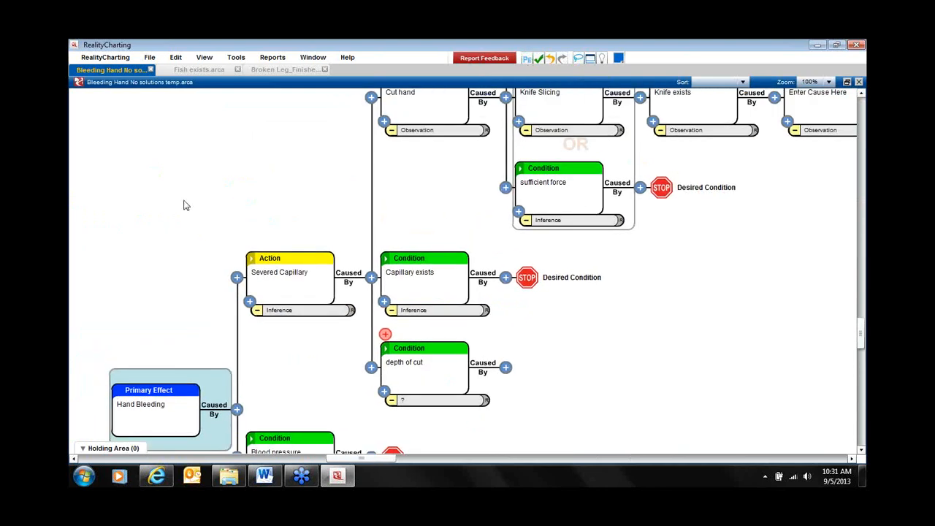
{"action": "left_click_drag", "start_coordinate": [139, 260], "coordinate": [102, 174]}
{"action": "left_click_drag", "start_coordinate": [734, 245], "coordinate": [505, 483]}
{"action": "left_click_drag", "start_coordinate": [755, 272], "coordinate": [740, 317]}
{"action": "left_click", "coordinate": [323, 160]}
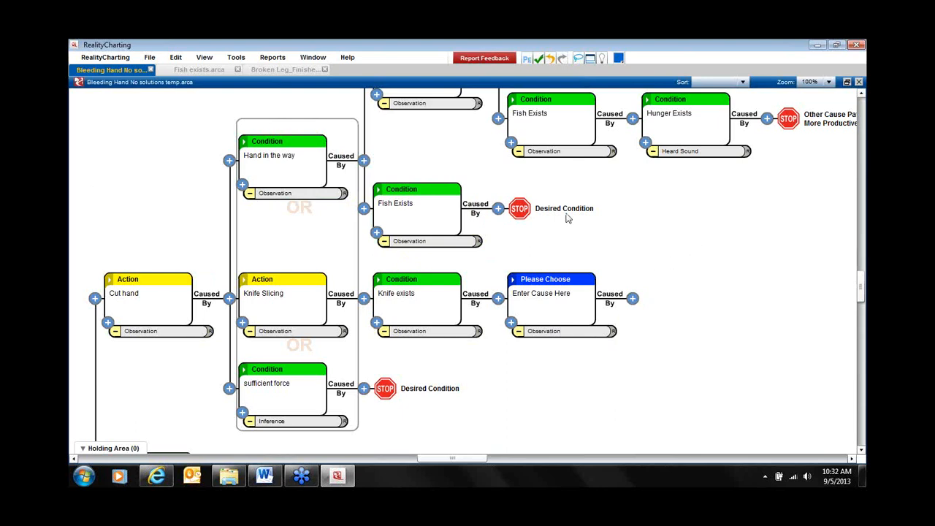
Step: Display the Wizard and start Step 3 Identify Solutions
{"action": "left_click", "coordinate": [206, 60]}
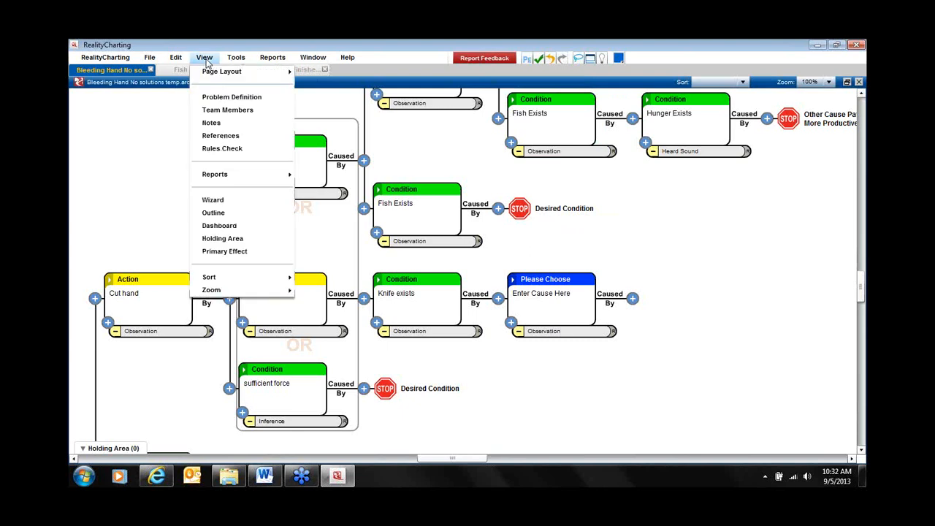
{"action": "left_click", "coordinate": [230, 205]}
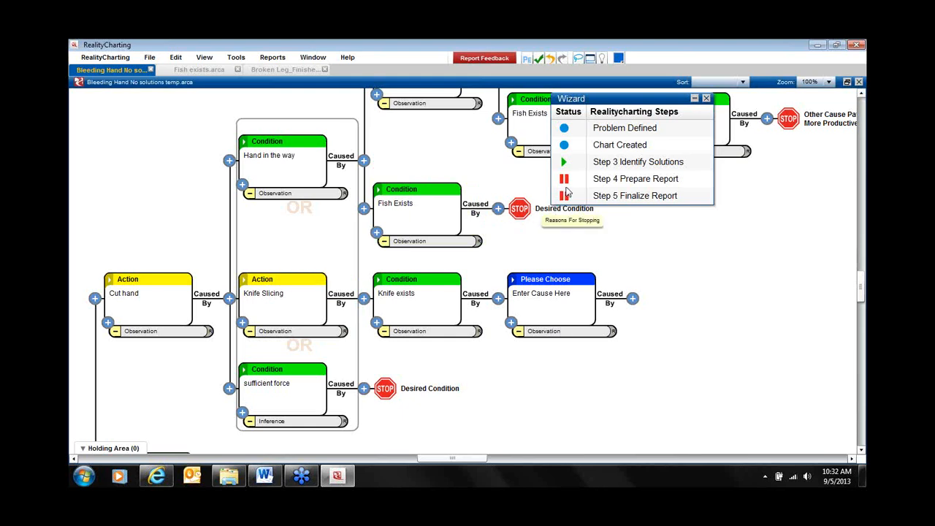
{"action": "mouse_move", "coordinate": [627, 167]}
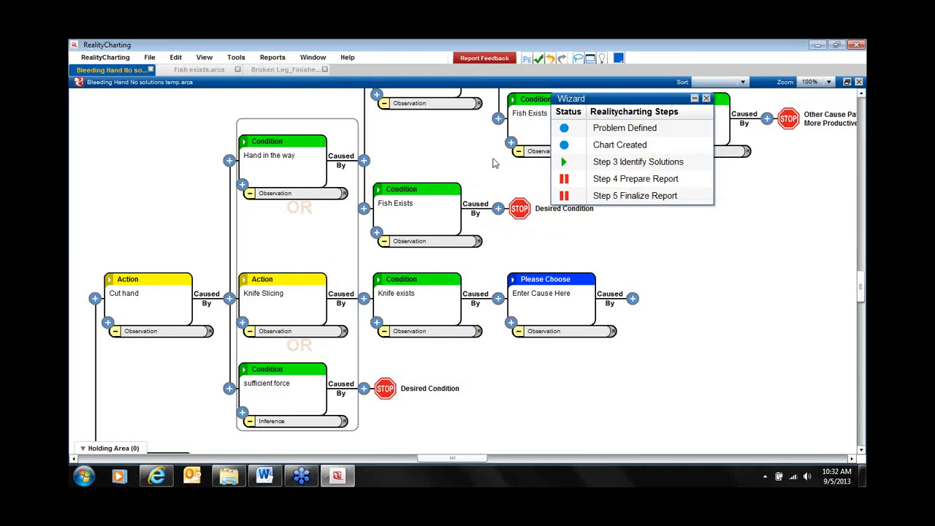
{"action": "left_click", "coordinate": [621, 163]}
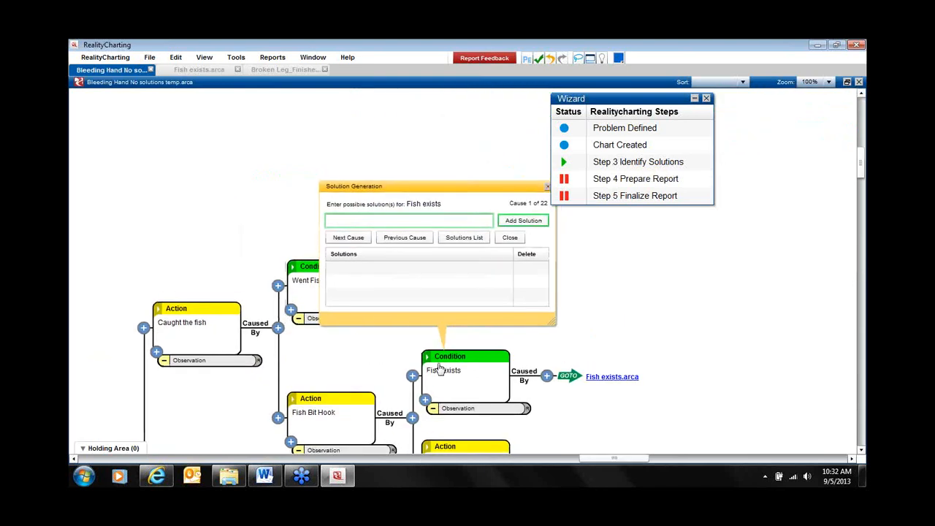
Step: Close the Wizard and its Solution Generation window, and restart Solution Generation without the Wizard
{"action": "left_click", "coordinate": [707, 99]}
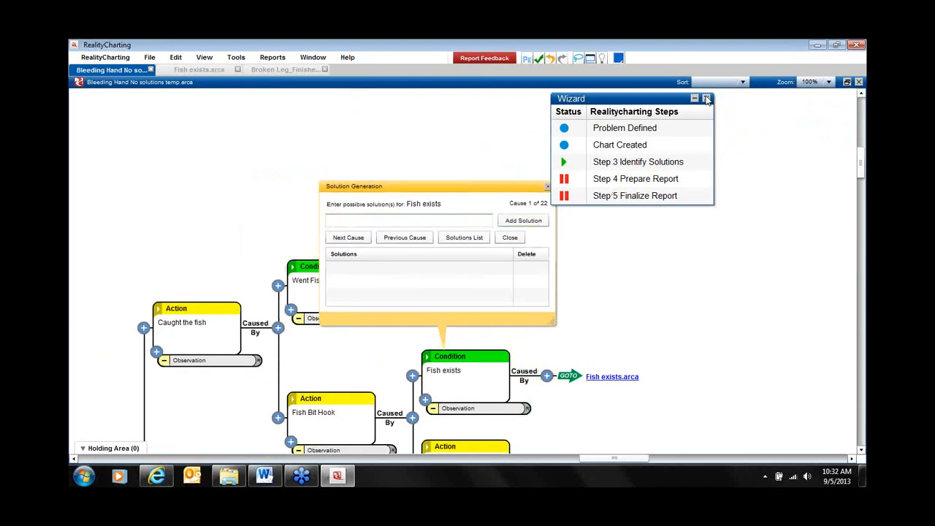
{"action": "left_click", "coordinate": [548, 187]}
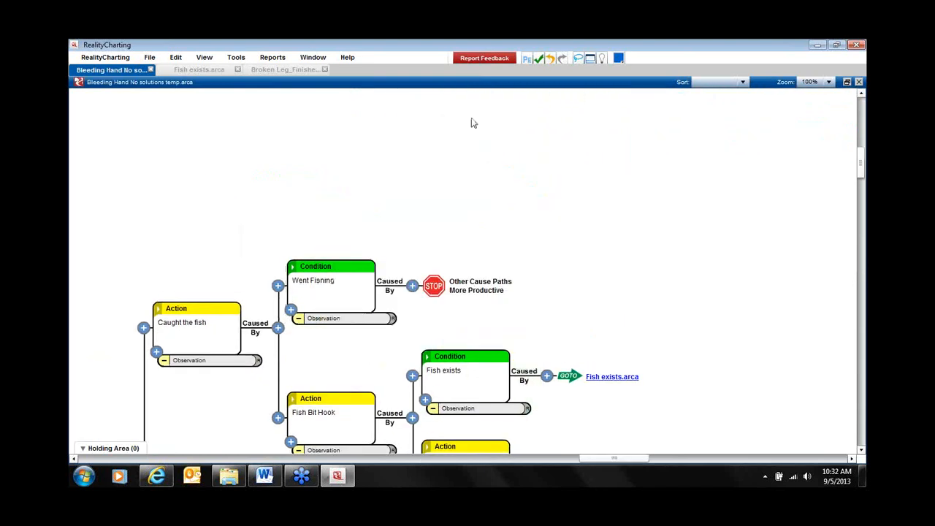
{"action": "left_click", "coordinate": [236, 58]}
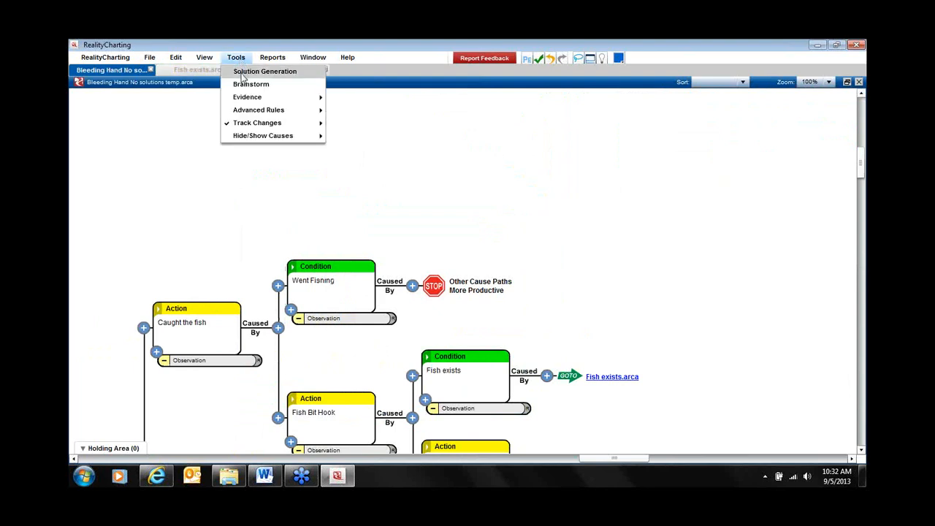
{"action": "left_click", "coordinate": [243, 73]}
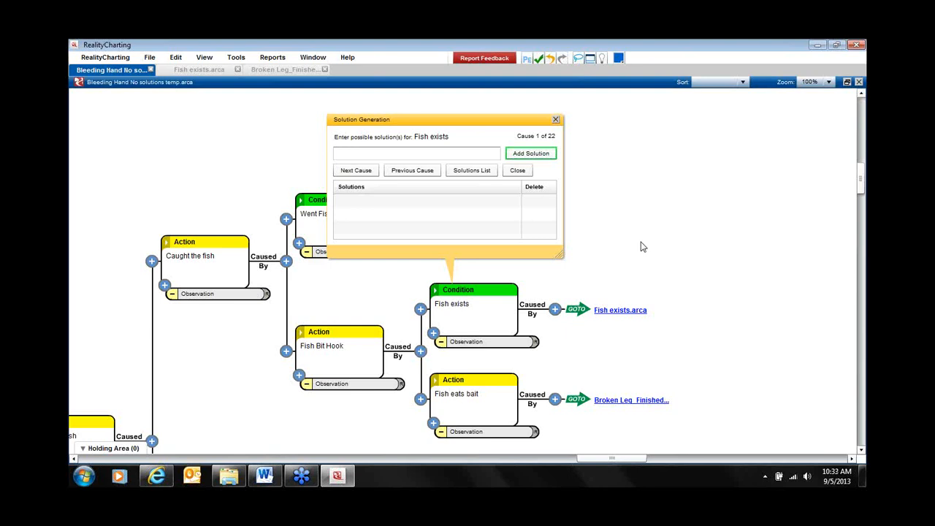
Step: Add "kill all the fish" as a possible solution for the cause "Fish exists"
{"action": "left_click", "coordinate": [383, 152]}
{"action": "type", "text": "kill all the fish"}
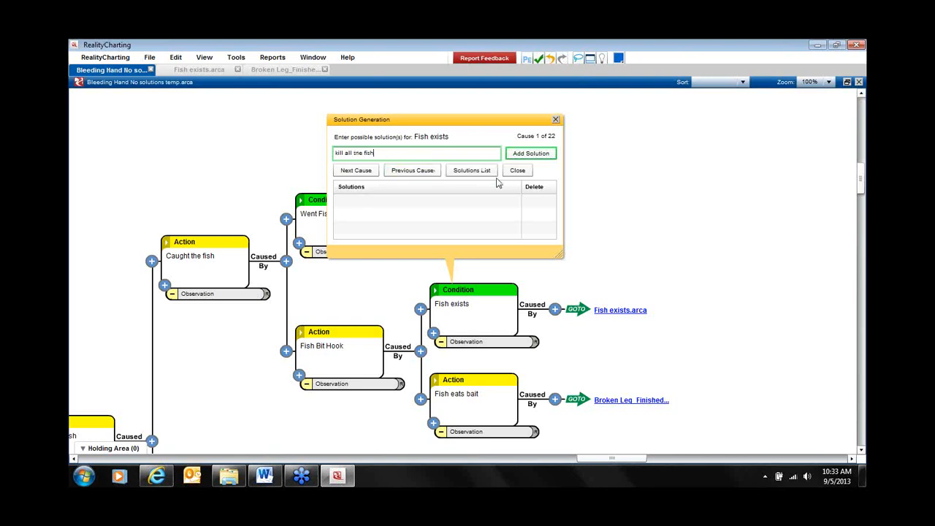
{"action": "left_click", "coordinate": [524, 155]}
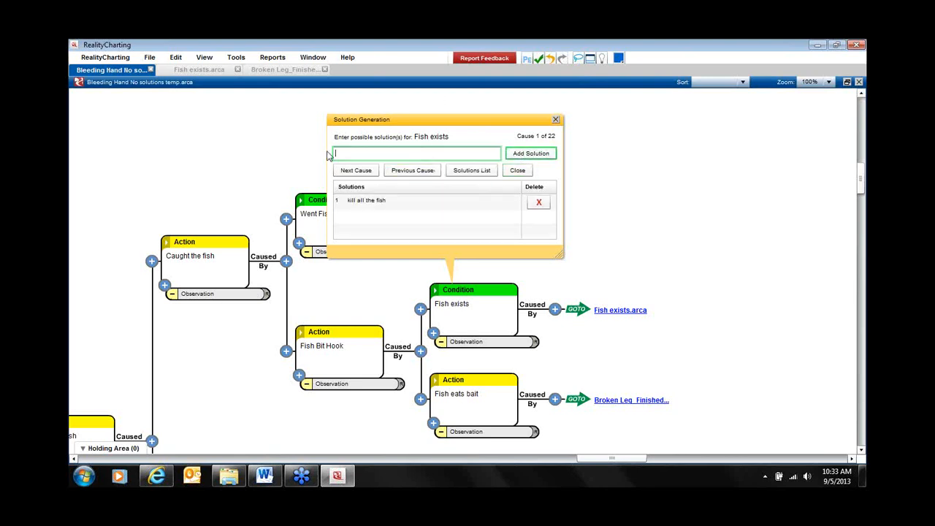
Step: Add the solutions "don't use bait" for "Fish eats bait" and "don't go fishing" for "Went Fishing", and advance to "Fish Bit Hook"
{"action": "left_click", "coordinate": [356, 171]}
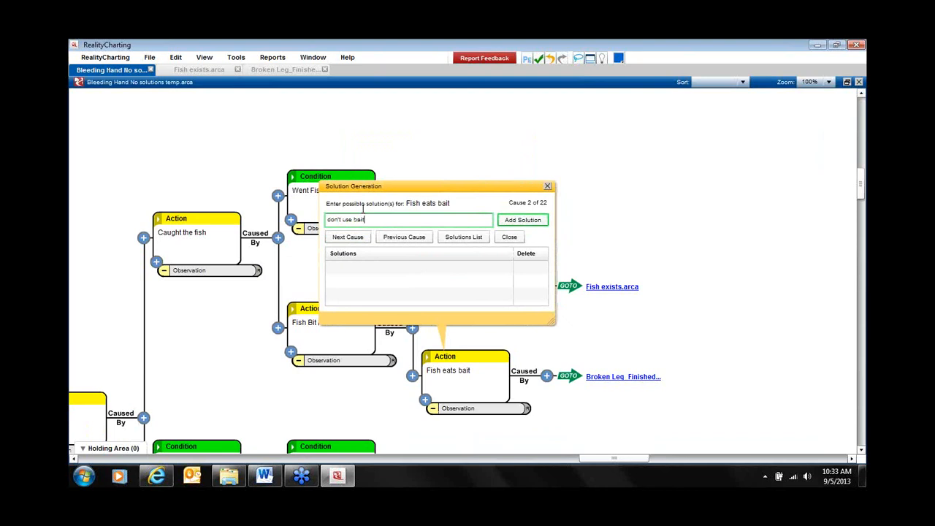
{"action": "key", "text": "Return"}
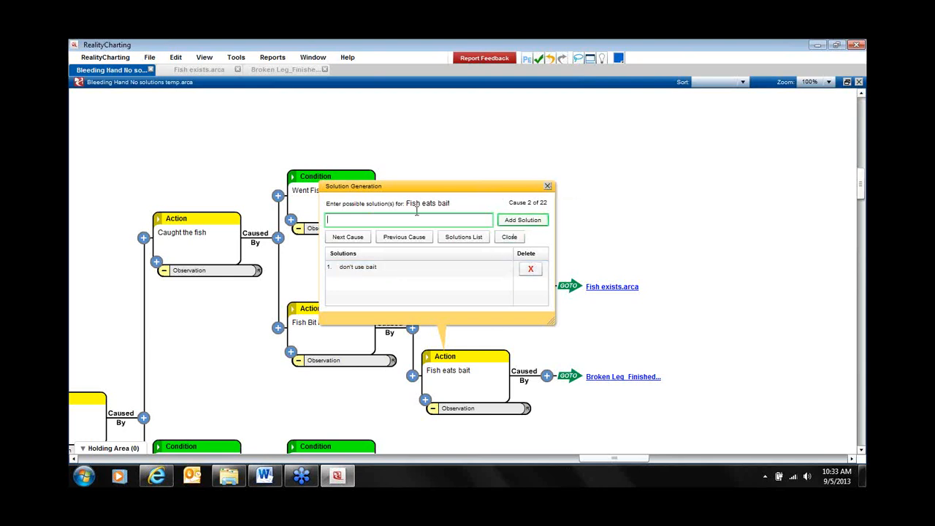
{"action": "left_click", "coordinate": [422, 241]}
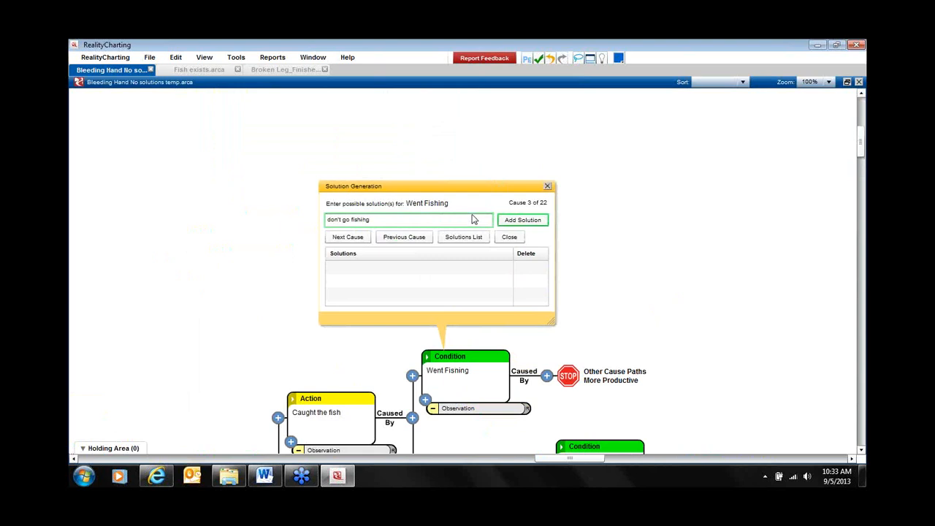
{"action": "key", "text": "Tab"}
{"action": "key", "text": "Return"}
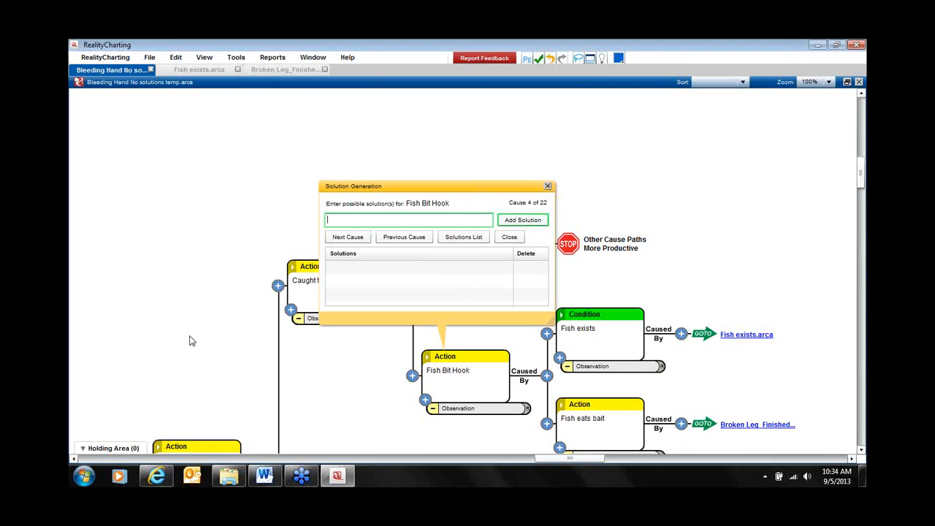
Step: Close Solution Generation and open the Possible Solutions Report in a maximized window
{"action": "left_click_drag", "start_coordinate": [181, 344], "coordinate": [293, 175]}
{"action": "left_click_drag", "start_coordinate": [614, 122], "coordinate": [283, 341]}
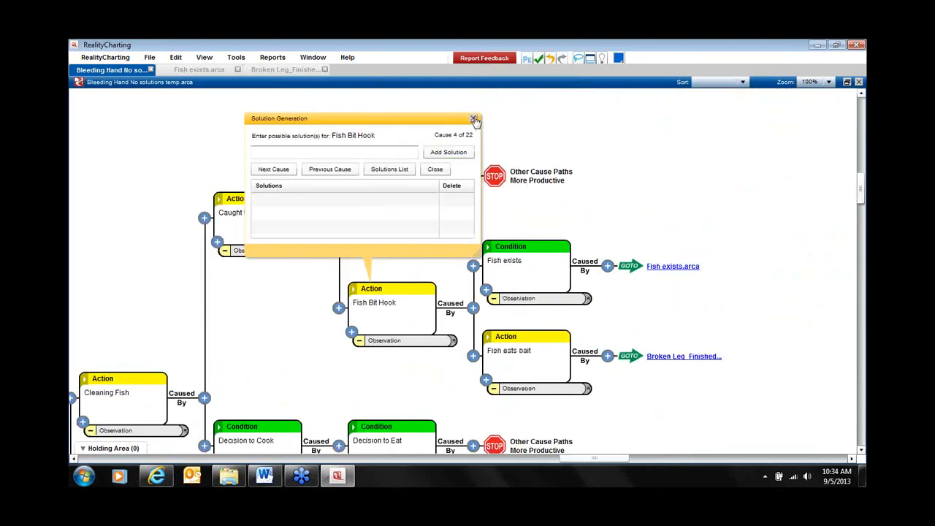
{"action": "left_click", "coordinate": [475, 119]}
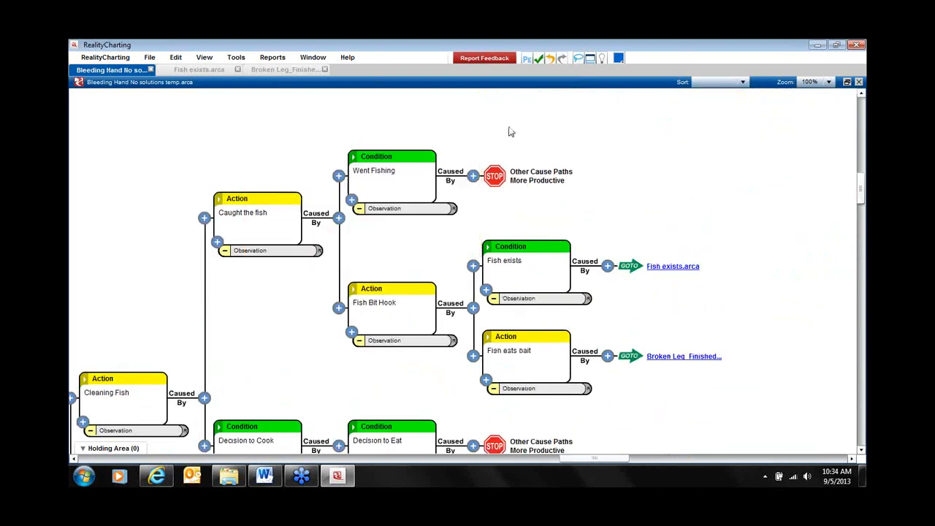
{"action": "left_click", "coordinate": [271, 58]}
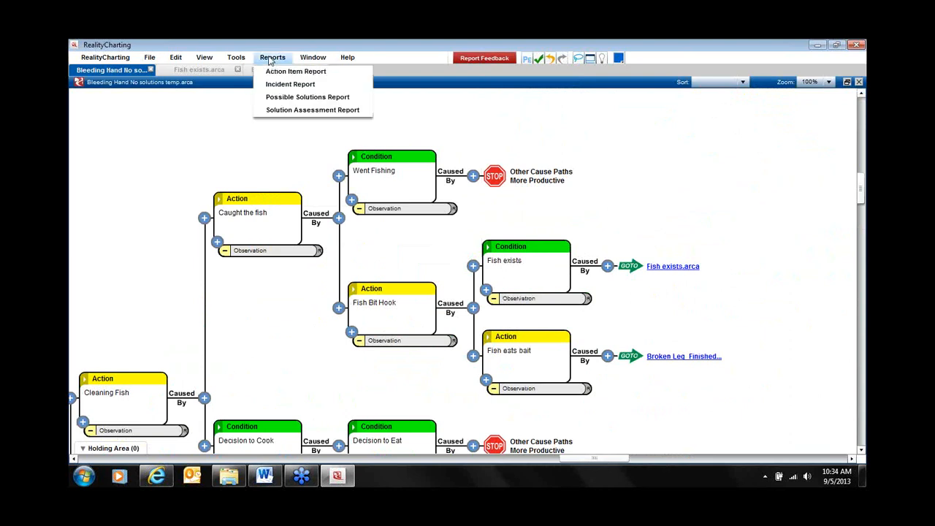
{"action": "left_click", "coordinate": [291, 100]}
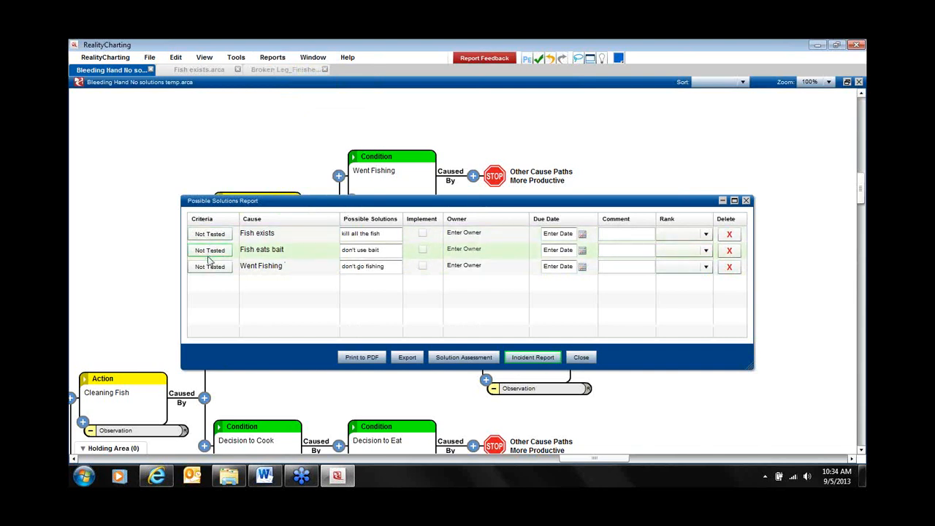
{"action": "left_click", "coordinate": [735, 200]}
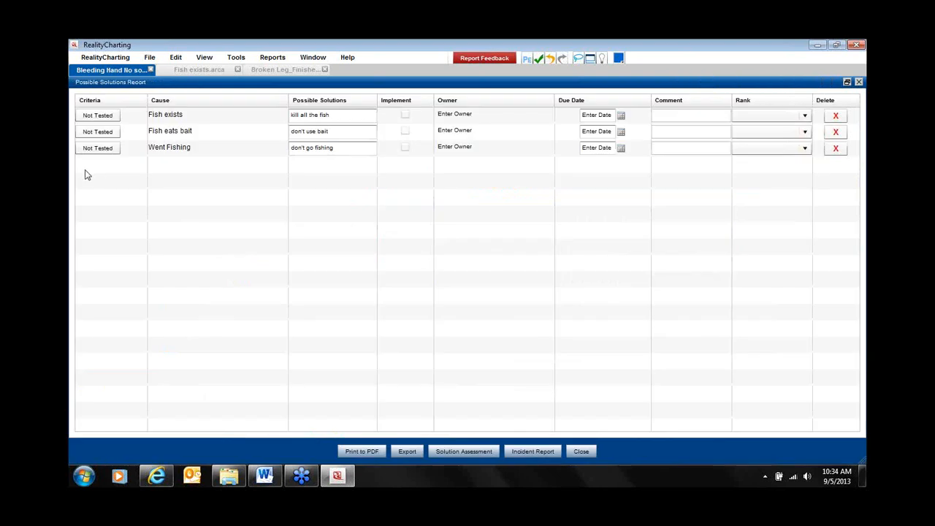
Step: Submit the criteria check for "kill all the fish", and resubmit it with Yes for causing other unacceptable problems
{"action": "left_click", "coordinate": [97, 120]}
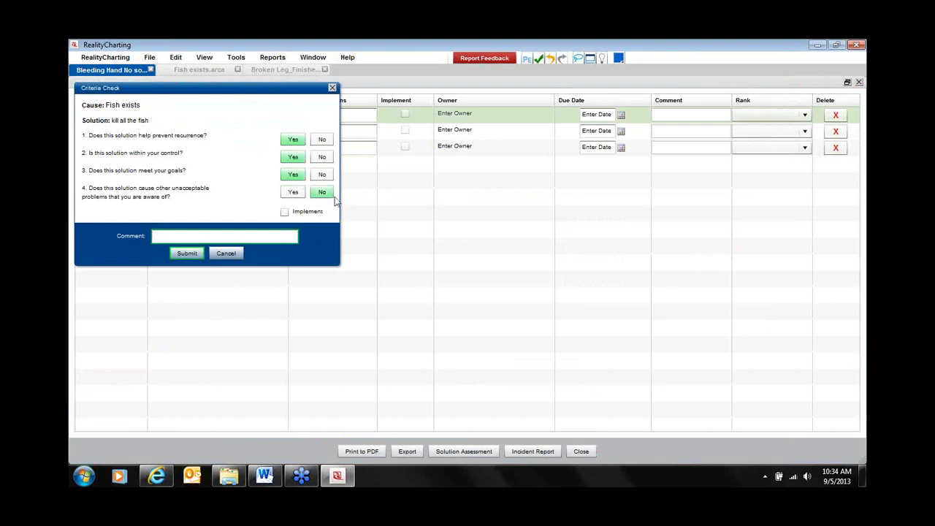
{"action": "left_click", "coordinate": [187, 254]}
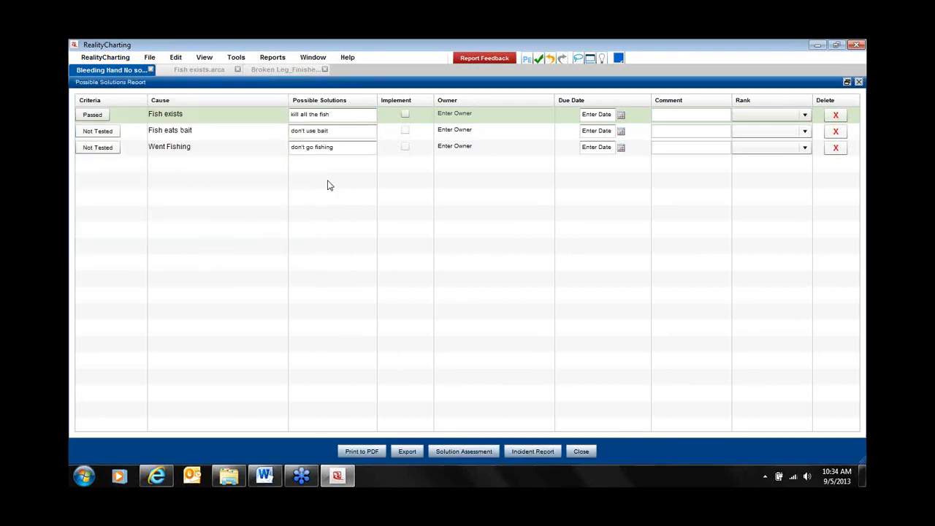
{"action": "left_click", "coordinate": [95, 115]}
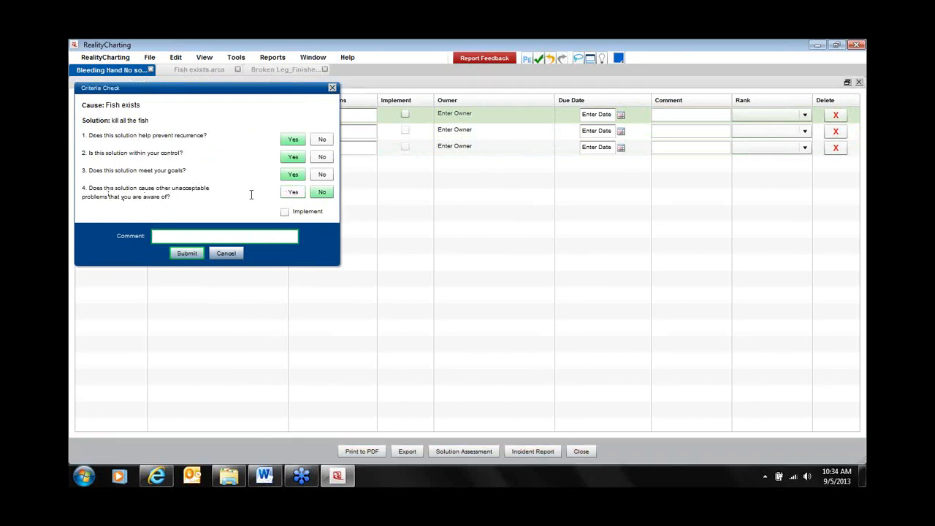
{"action": "left_click", "coordinate": [292, 192]}
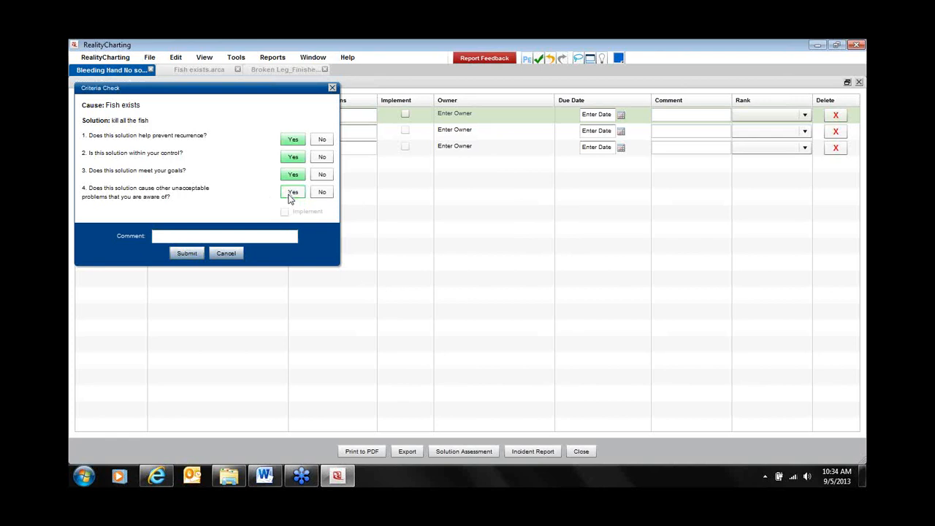
{"action": "left_click", "coordinate": [186, 253]}
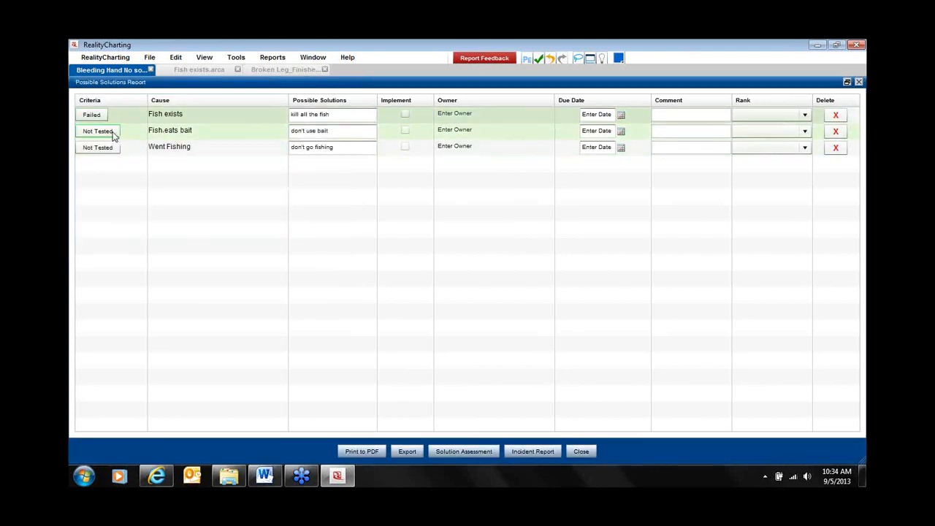
Step: Submit the criteria checks for "don't use bait" and "don't go fishing" with Yes for questions 1 to 3 and No for question 4
{"action": "left_click", "coordinate": [113, 134]}
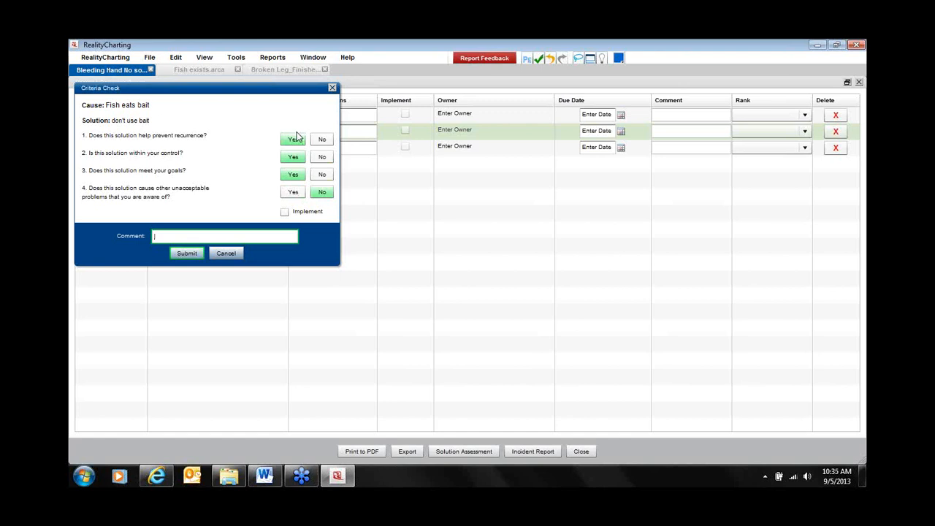
{"action": "left_click", "coordinate": [293, 139]}
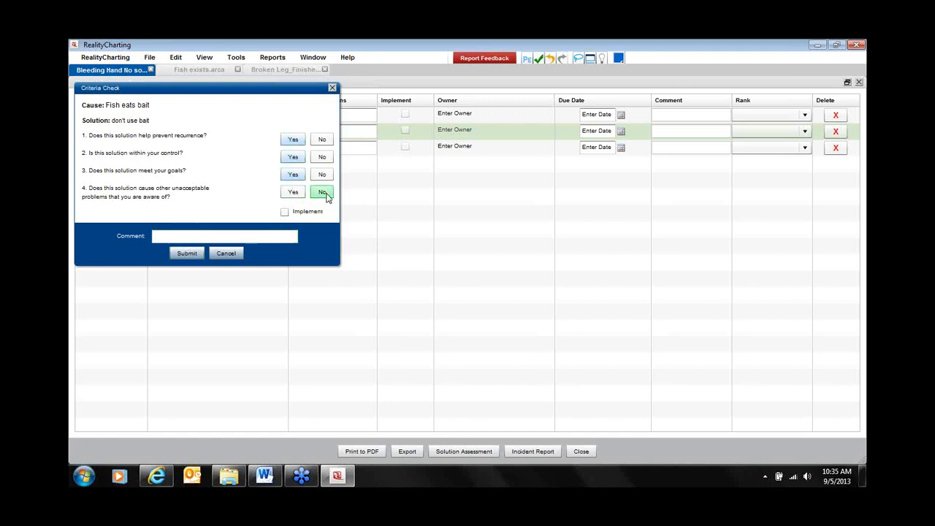
{"action": "left_click", "coordinate": [189, 253]}
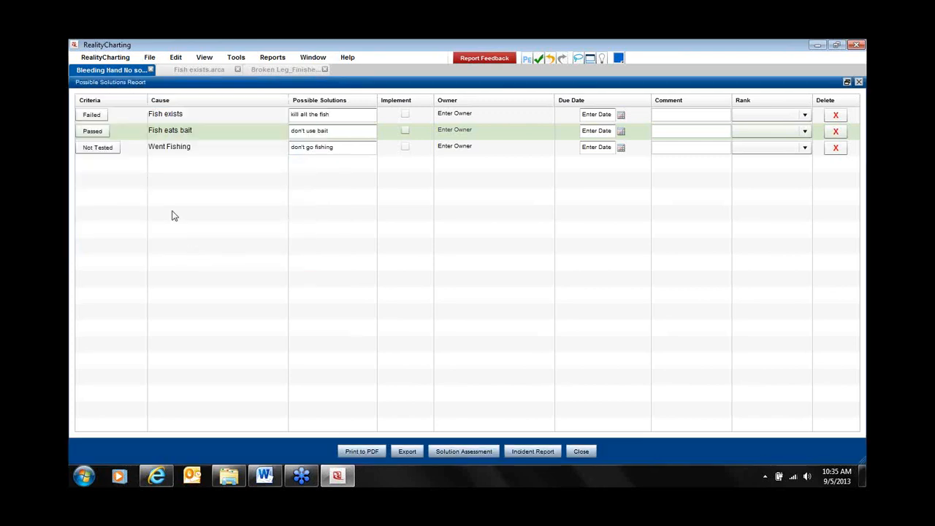
{"action": "left_click", "coordinate": [98, 148]}
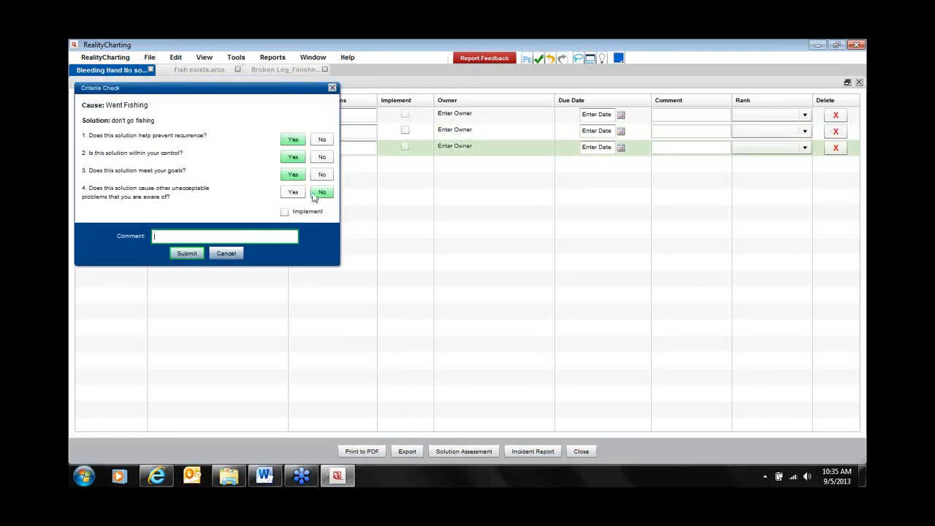
{"action": "left_click", "coordinate": [187, 253]}
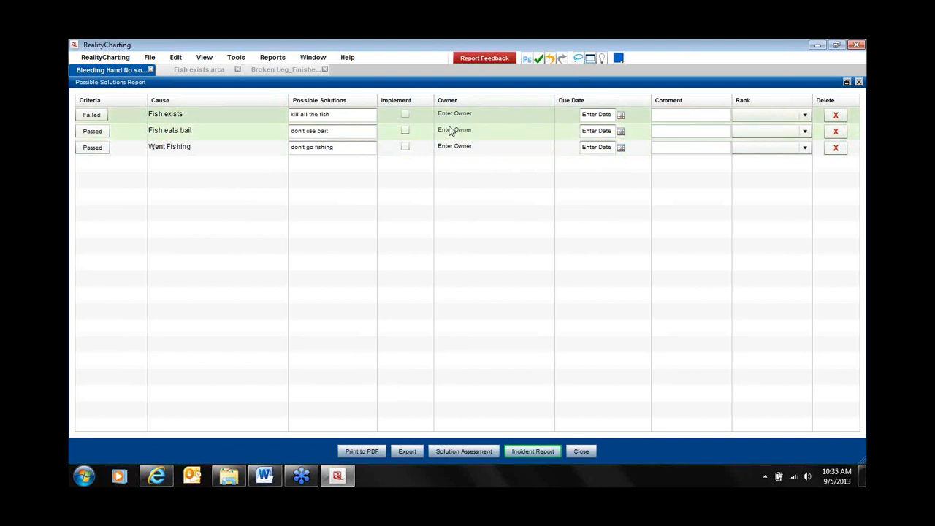
Step: Mark "don't use bait" for implementation with an owner's name, due date 09-13-2013, comment "still will be hungry" and rank B
{"action": "left_click", "coordinate": [405, 130]}
{"action": "left_click", "coordinate": [486, 129]}
{"action": "left_click", "coordinate": [574, 174]}
{"action": "left_click", "coordinate": [620, 131]}
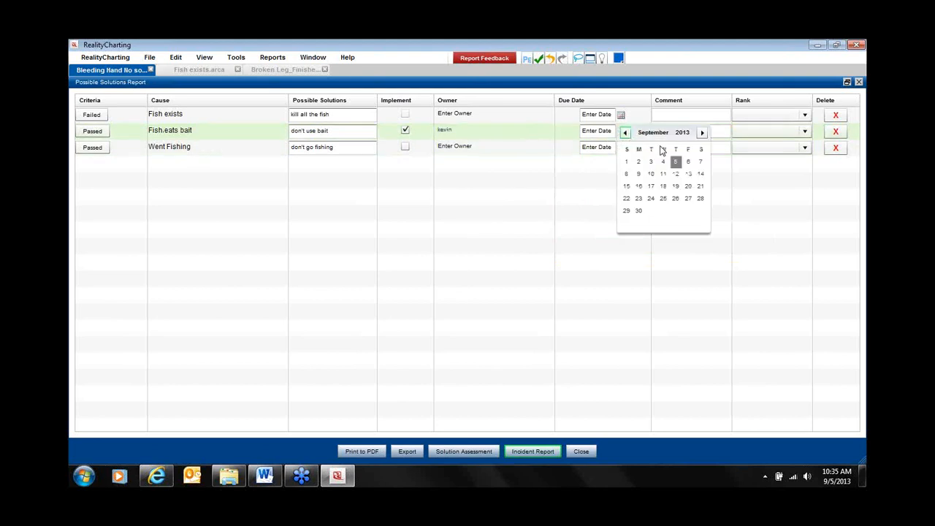
{"action": "left_click", "coordinate": [690, 174]}
{"action": "left_click", "coordinate": [665, 134]}
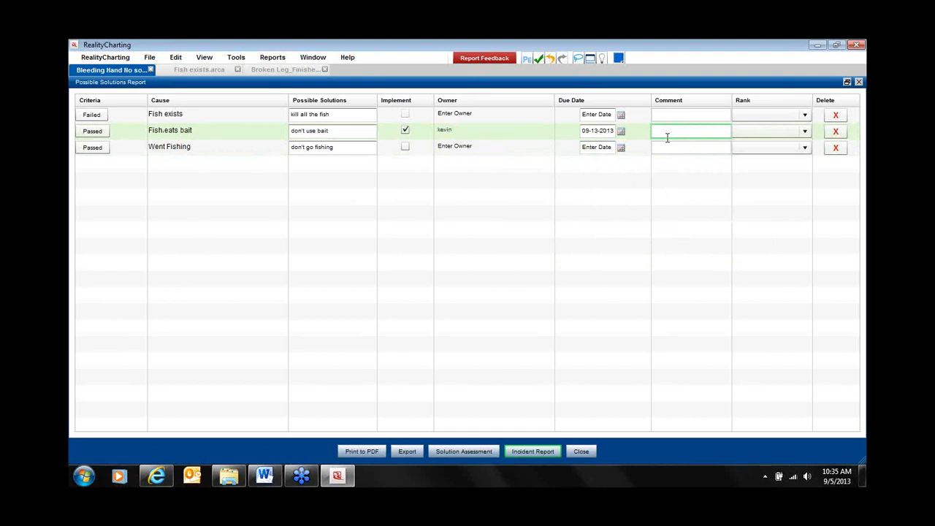
{"action": "type", "text": "still will be hungry"}
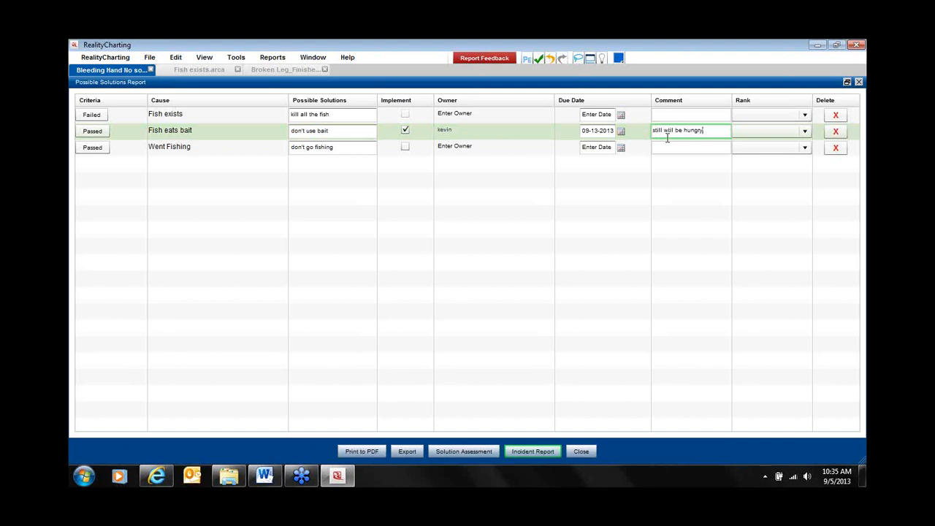
{"action": "left_click", "coordinate": [805, 132]}
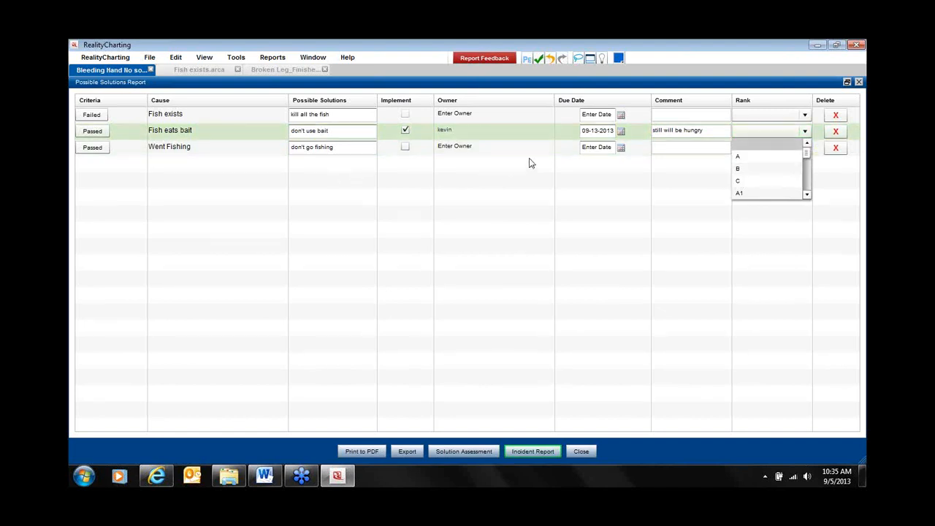
{"action": "left_click", "coordinate": [739, 170]}
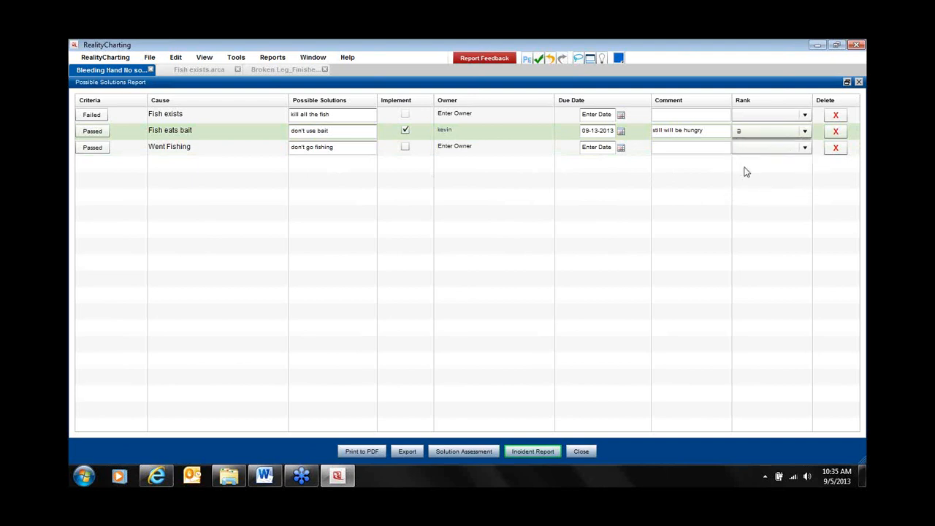
Step: Mark "don't go fishing" for implementation with due date 09-12-2013 and rank A, and restore the report to its smaller window
{"action": "left_click", "coordinate": [405, 147]}
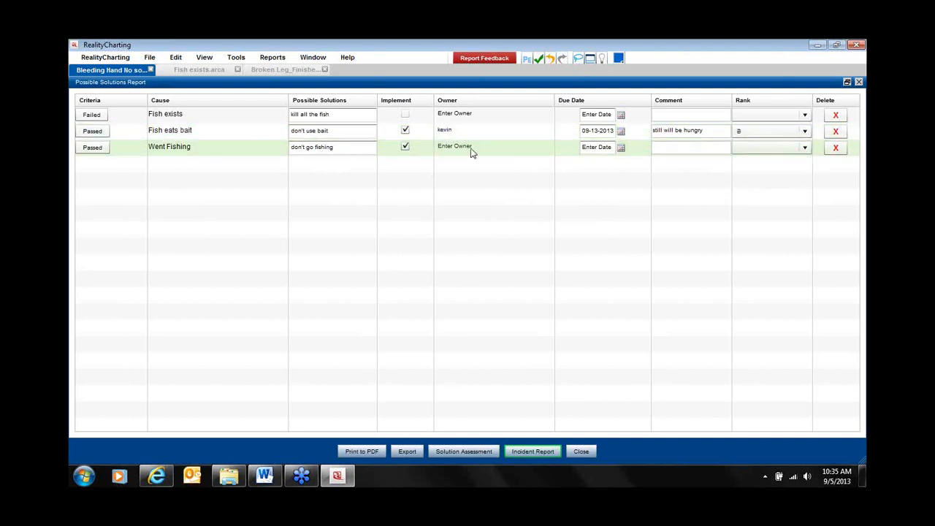
{"action": "left_click", "coordinate": [621, 149]}
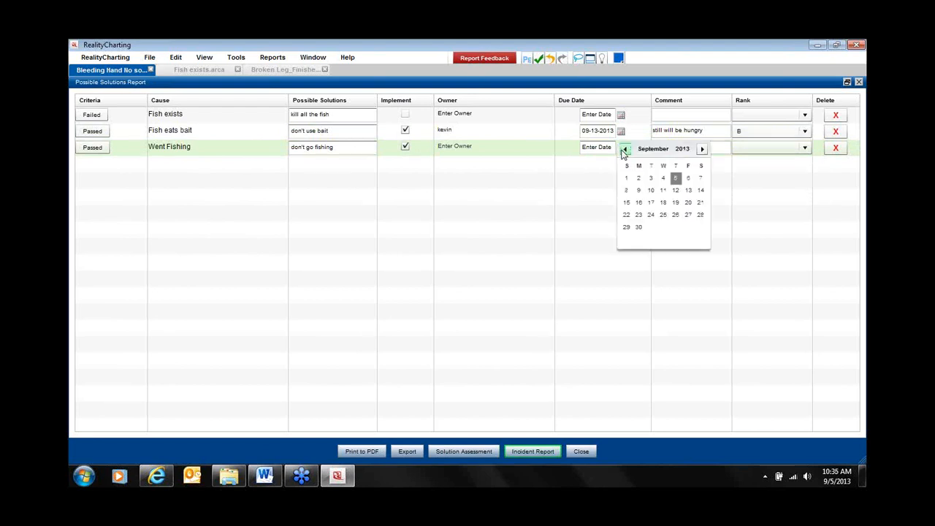
{"action": "left_click", "coordinate": [676, 190]}
{"action": "left_click", "coordinate": [805, 149]}
{"action": "left_click", "coordinate": [744, 171]}
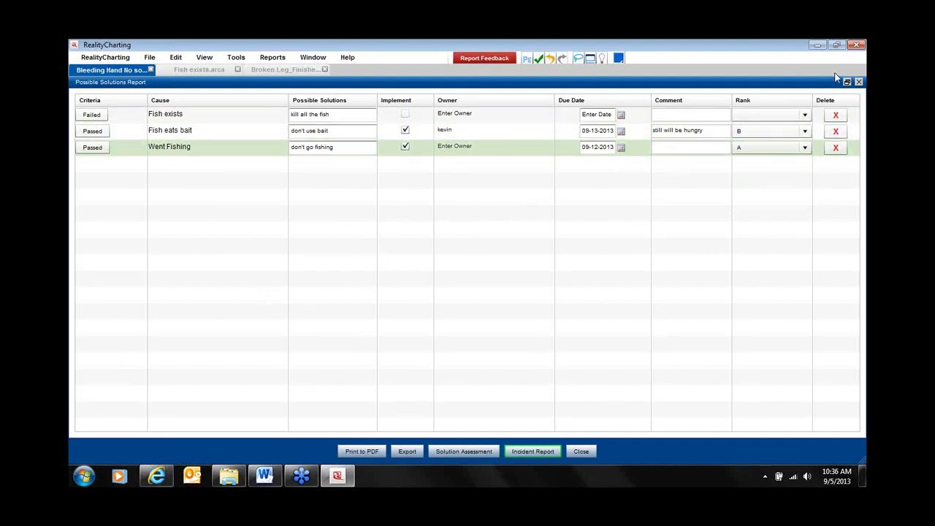
{"action": "left_click_drag", "start_coordinate": [784, 80], "coordinate": [759, 79]}
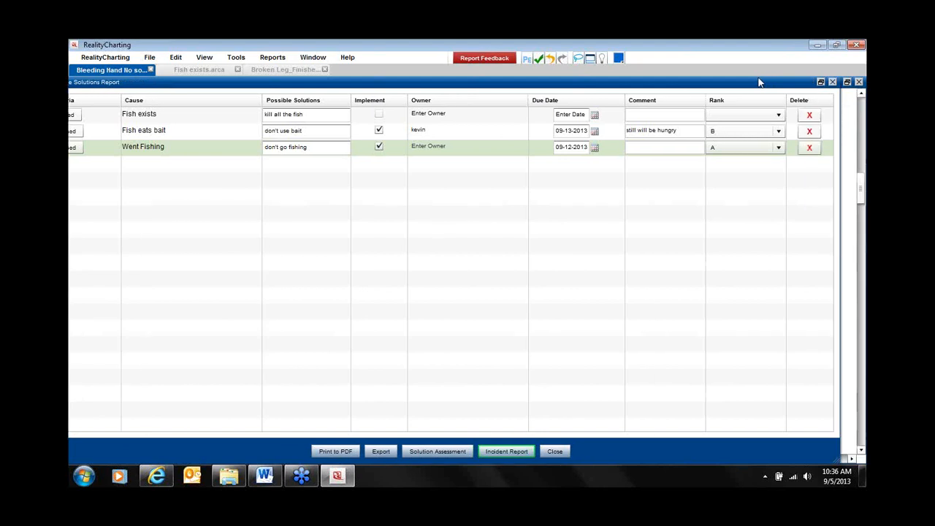
{"action": "left_click", "coordinate": [787, 81]}
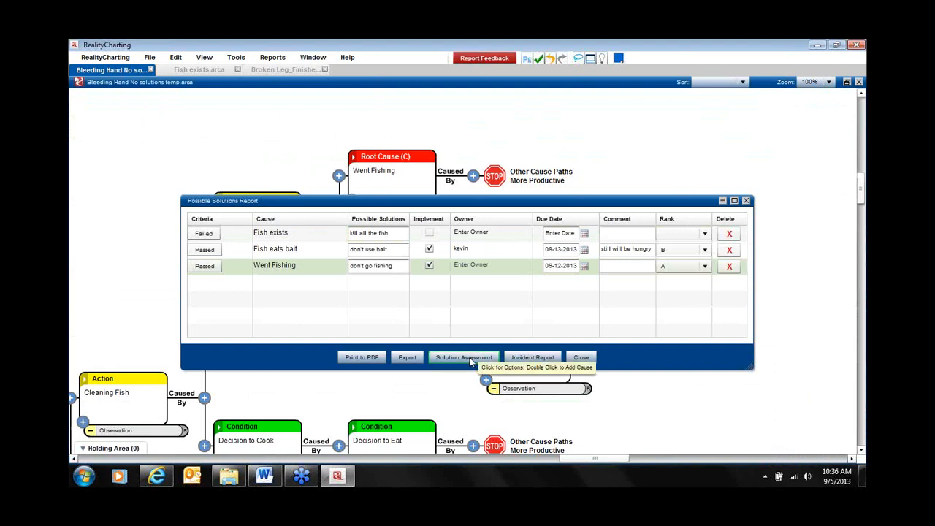
Step: Open the Solution Assessment Report and enter the summary "testing"
{"action": "left_click", "coordinate": [471, 358]}
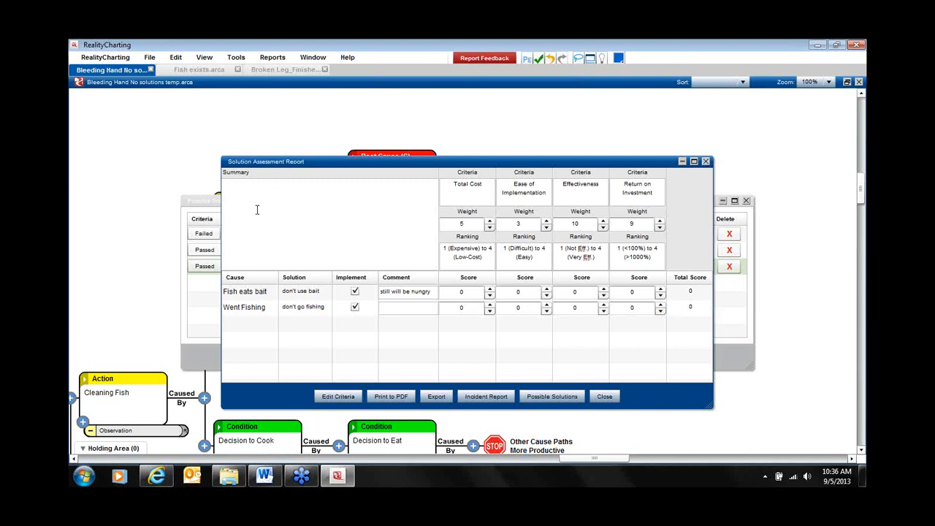
{"action": "left_click", "coordinate": [236, 201]}
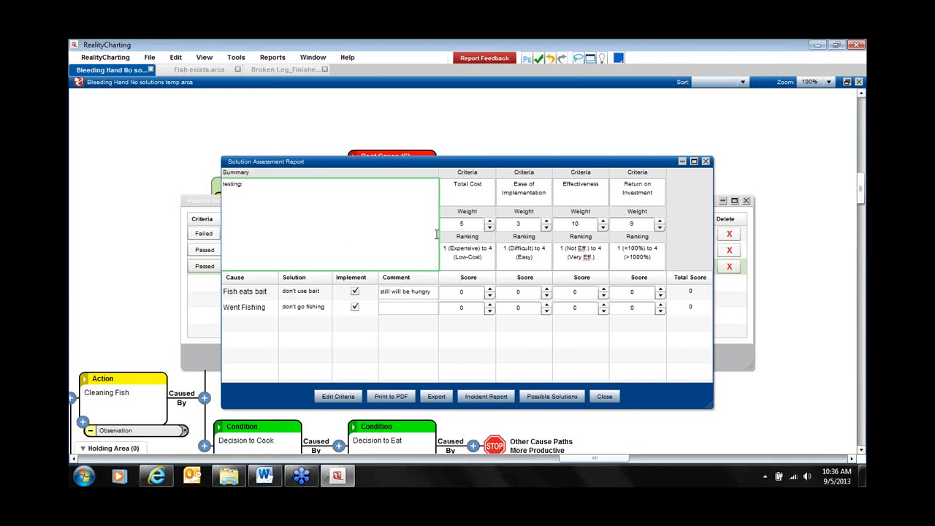
Step: Replace the Effectiveness criterion with Probability of Recurrence and set its weight to 2
{"action": "left_click", "coordinate": [482, 192]}
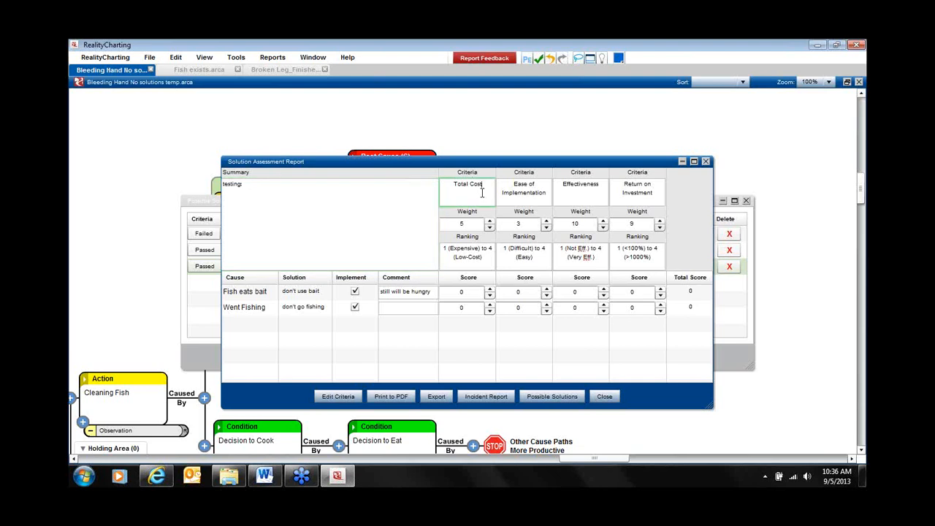
{"action": "left_click", "coordinate": [483, 192]}
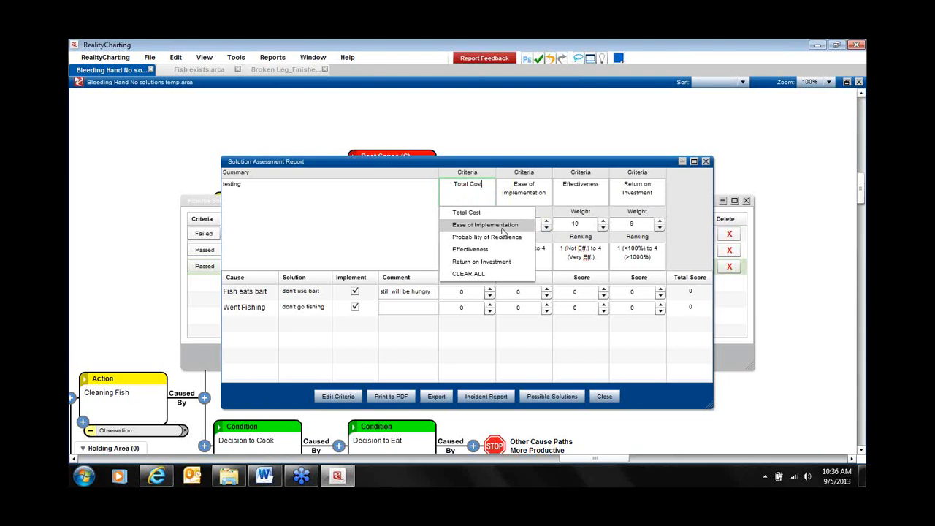
{"action": "left_click", "coordinate": [537, 184]}
{"action": "left_click", "coordinate": [574, 191]}
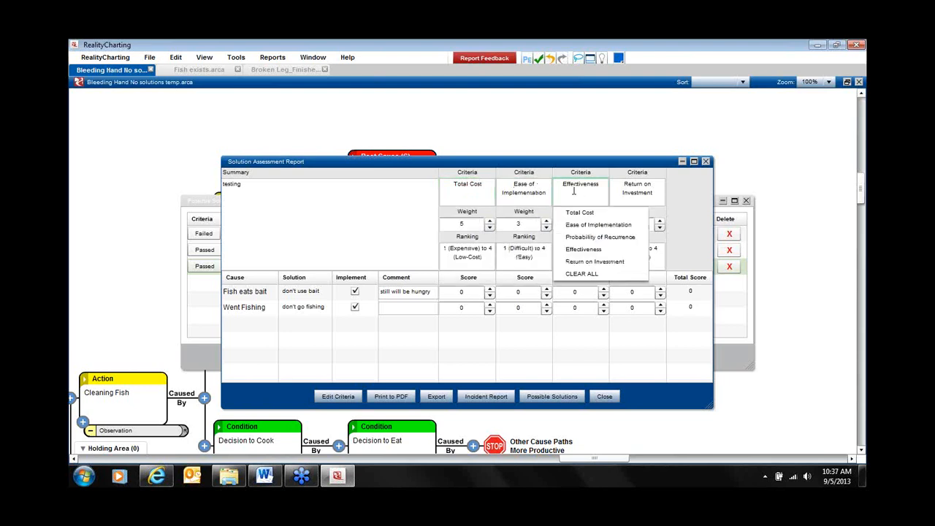
{"action": "left_click", "coordinate": [585, 238]}
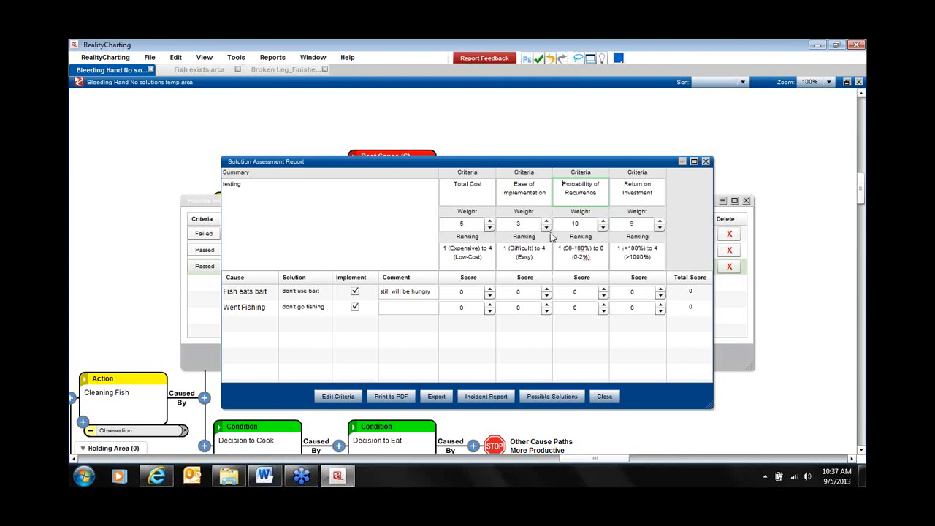
{"action": "left_click", "coordinate": [604, 228]}
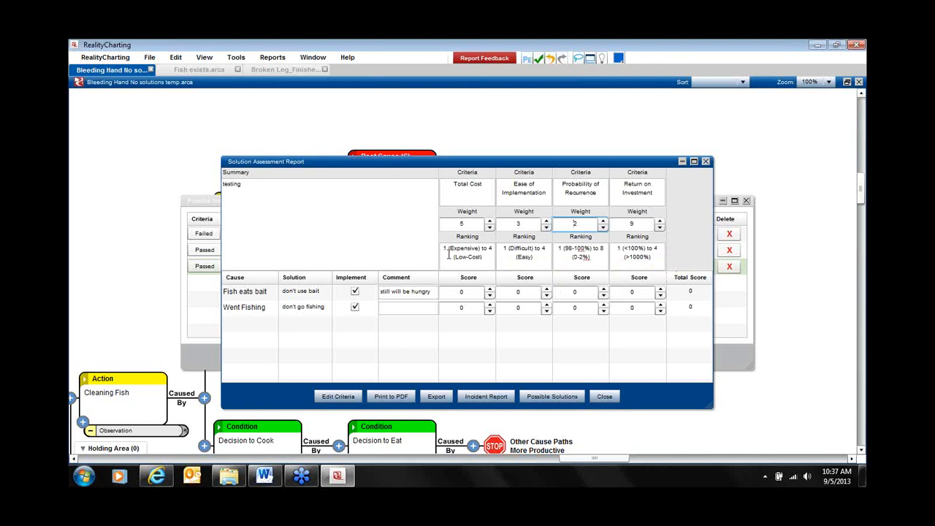
{"action": "left_click", "coordinate": [468, 254]}
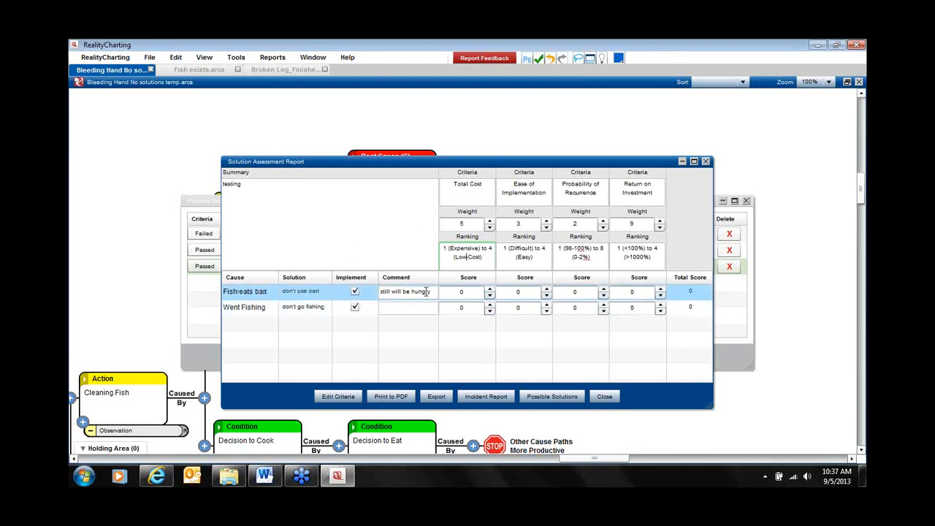
Step: Score "don't use bait" 4 for total cost, 4 for ease of implementation, 3 for probability of recurrence and 4 for return on investment
{"action": "left_click", "coordinate": [490, 290]}
{"action": "left_click", "coordinate": [490, 290]}
{"action": "left_click", "coordinate": [490, 290]}
{"action": "left_click", "coordinate": [491, 290]}
{"action": "left_click", "coordinate": [490, 290]}
{"action": "left_click", "coordinate": [489, 297]}
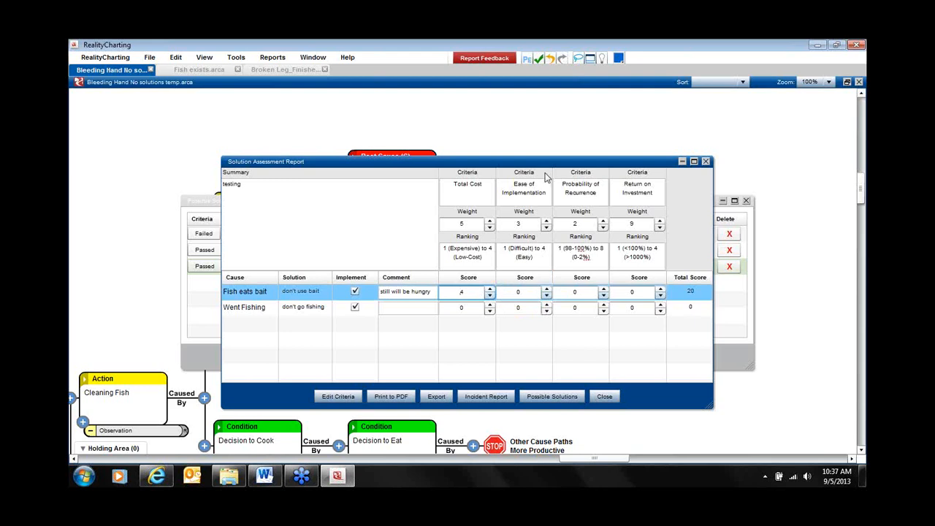
{"action": "left_click", "coordinate": [547, 291]}
{"action": "left_click", "coordinate": [547, 291]}
{"action": "left_click", "coordinate": [547, 291]}
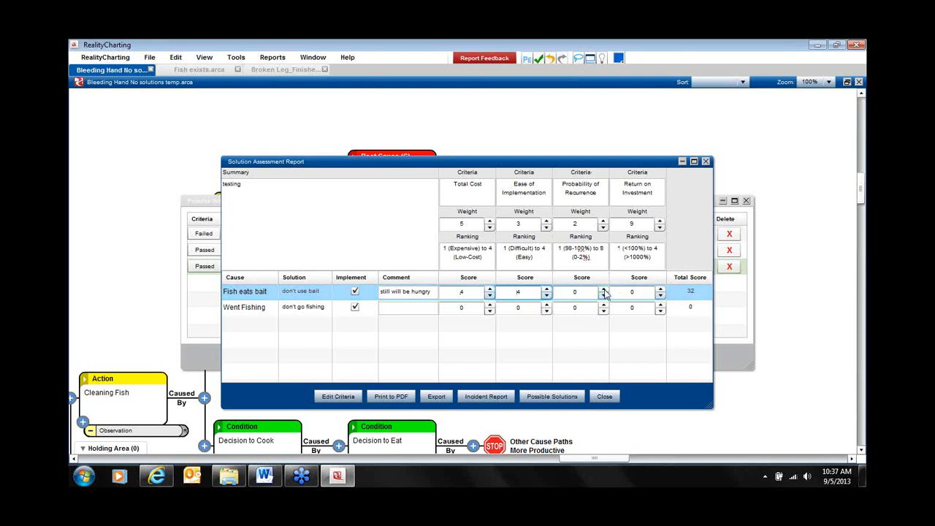
{"action": "left_click", "coordinate": [605, 290]}
{"action": "left_click", "coordinate": [604, 289]}
{"action": "left_click", "coordinate": [604, 289]}
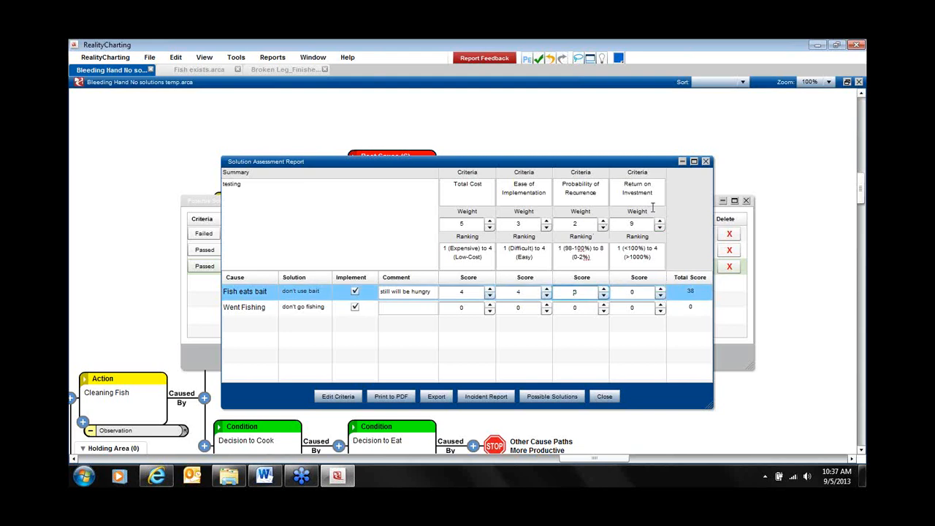
{"action": "left_click", "coordinate": [661, 289]}
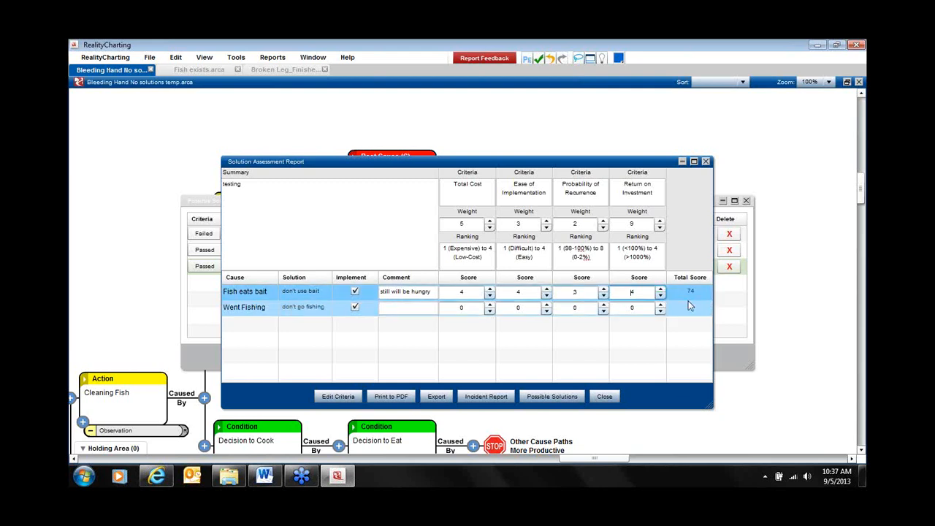
Step: Score "don't go fishing" 2 for total cost, ease of implementation and probability of recurrence, and 1 for return on investment
{"action": "double_click", "coordinate": [490, 304]}
{"action": "double_click", "coordinate": [547, 305]}
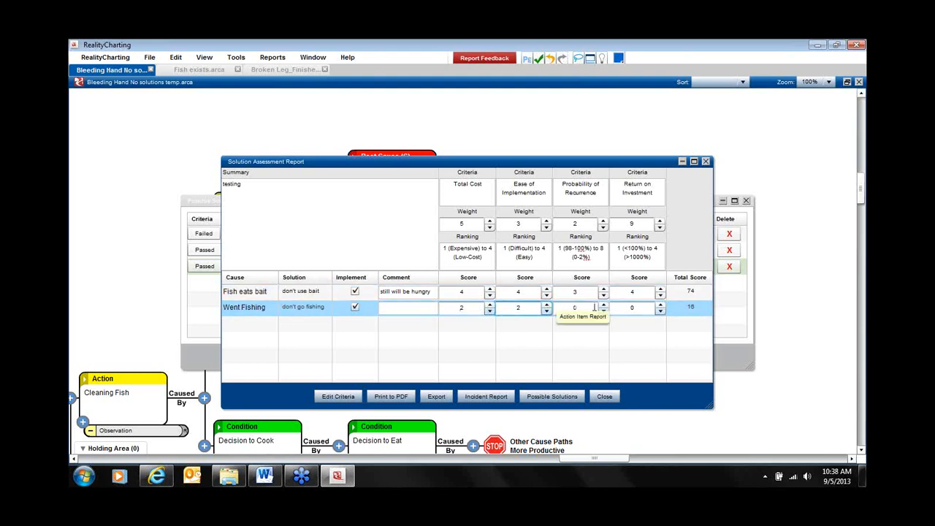
{"action": "double_click", "coordinate": [603, 304]}
{"action": "left_click", "coordinate": [660, 304]}
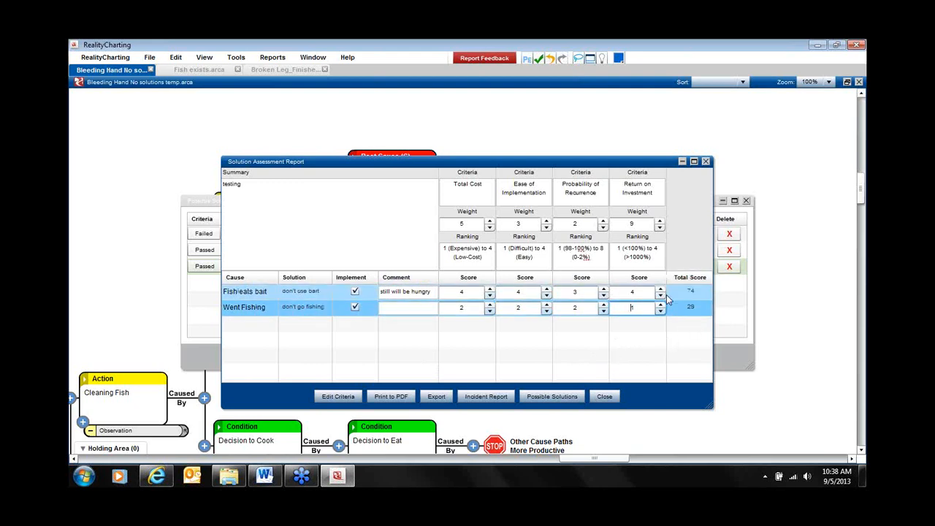
Step: Reposition the Solution Assessment Report and sort its solutions by cause, by total cost score, and finally by total score in ascending order
{"action": "left_click_drag", "start_coordinate": [333, 166], "coordinate": [556, 150]}
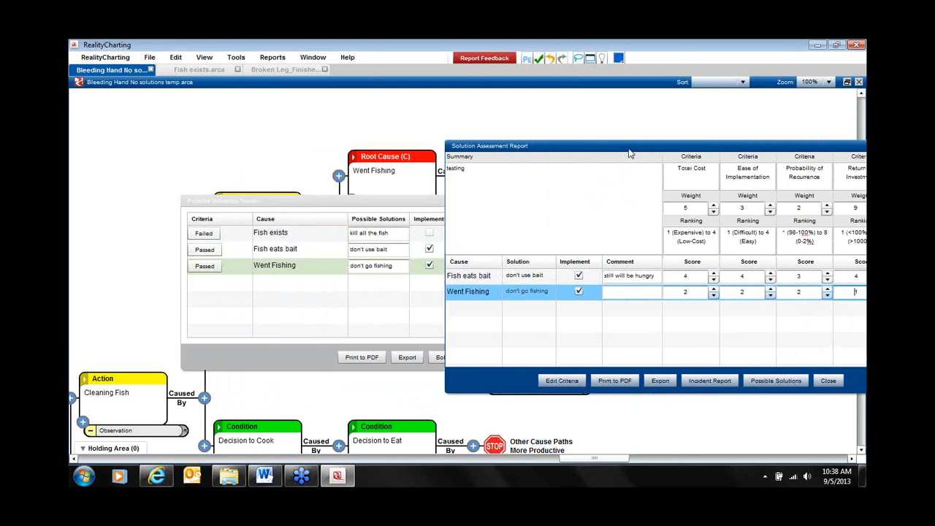
{"action": "left_click_drag", "start_coordinate": [630, 153], "coordinate": [492, 160]}
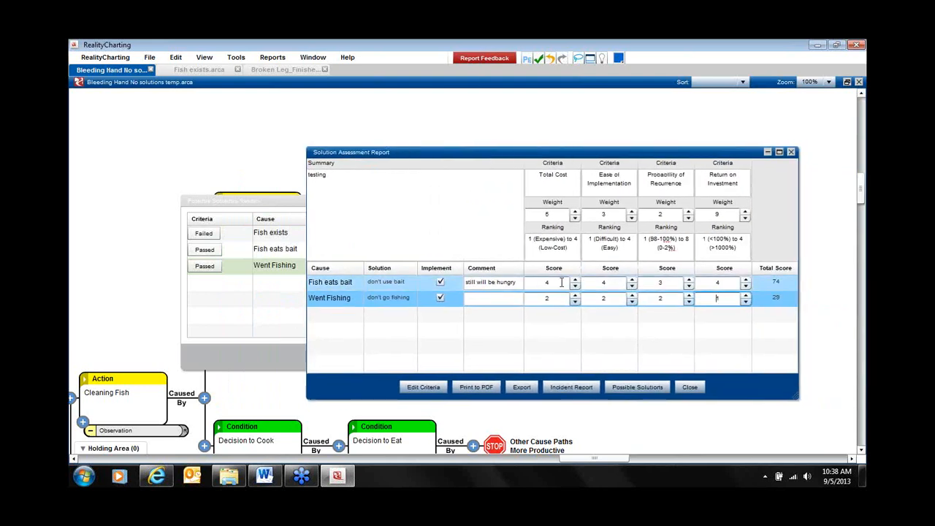
{"action": "left_click", "coordinate": [337, 268]}
{"action": "left_click", "coordinate": [329, 287]}
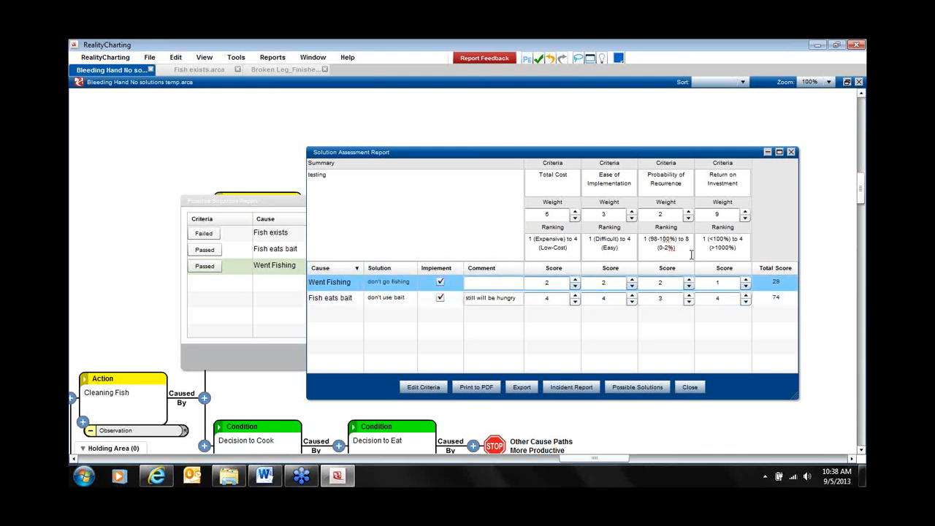
{"action": "left_click", "coordinate": [573, 271]}
{"action": "left_click", "coordinate": [572, 271]}
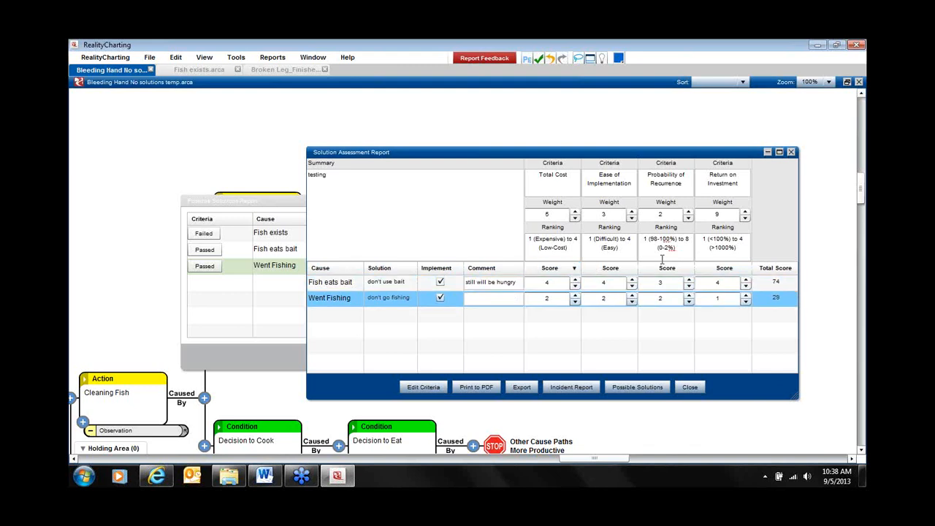
{"action": "left_click", "coordinate": [792, 272]}
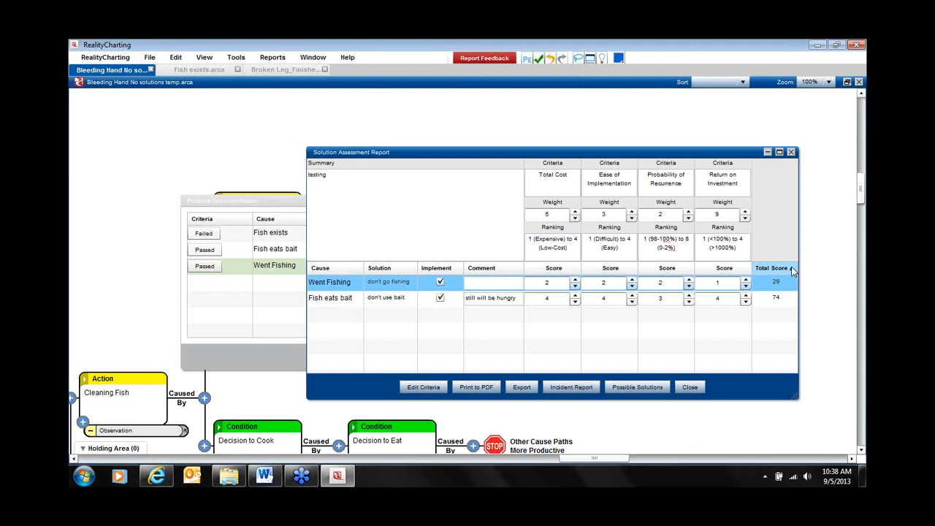
{"action": "left_click", "coordinate": [792, 272]}
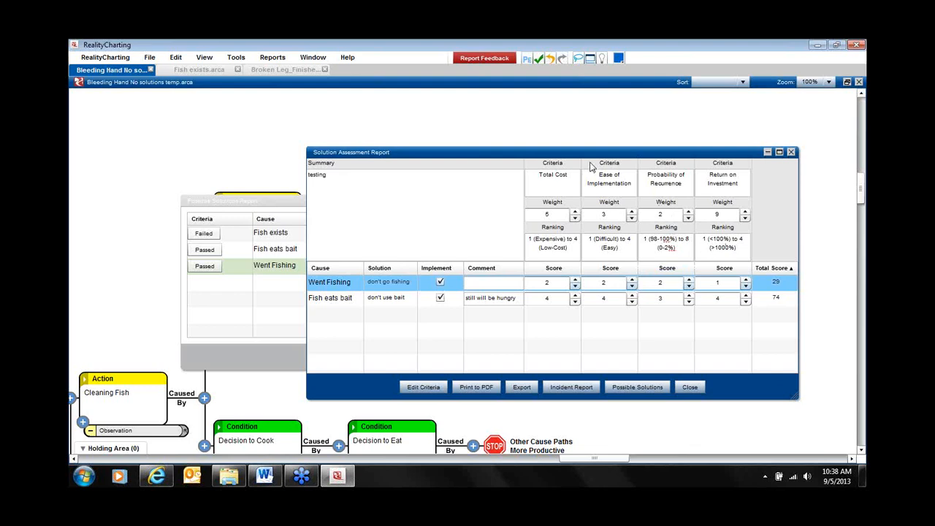
Step: Open the list of solution criteria and their rankings for editing from the Solution Assessment Report
{"action": "left_click", "coordinate": [489, 277]}
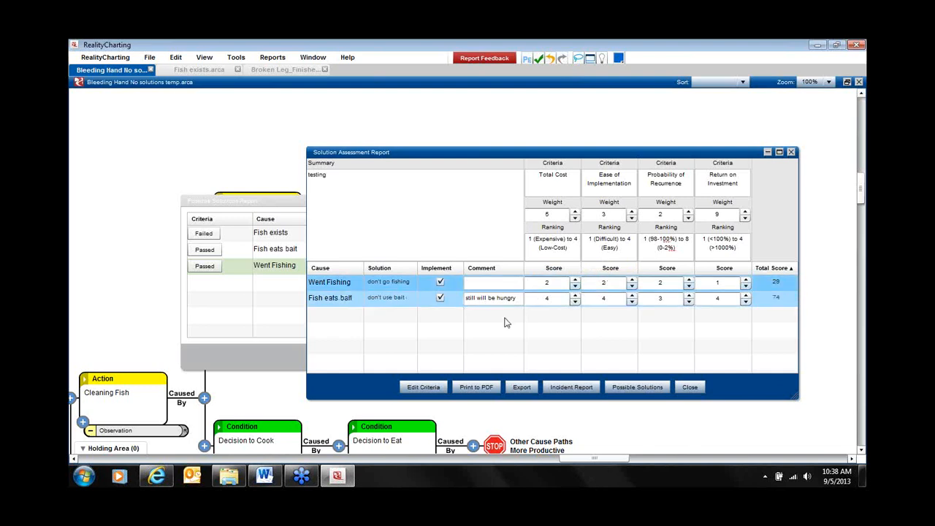
{"action": "left_click", "coordinate": [423, 387]}
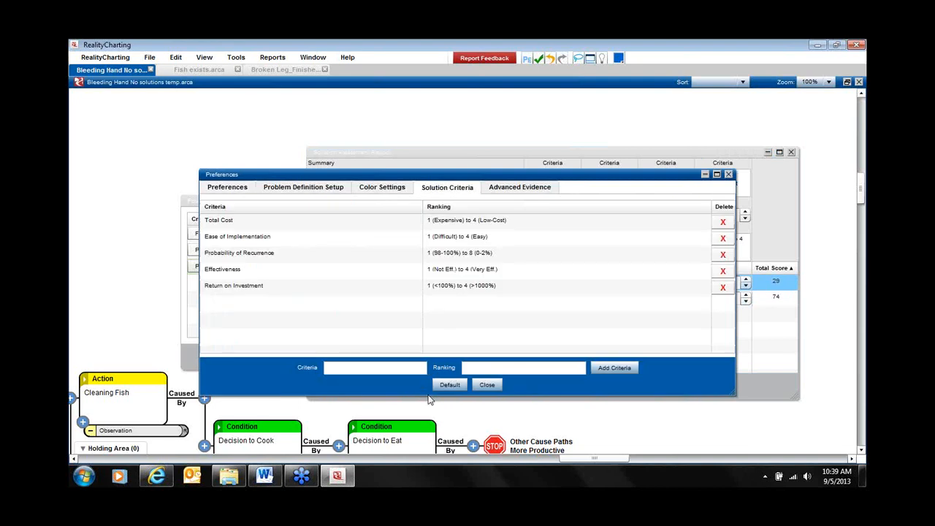